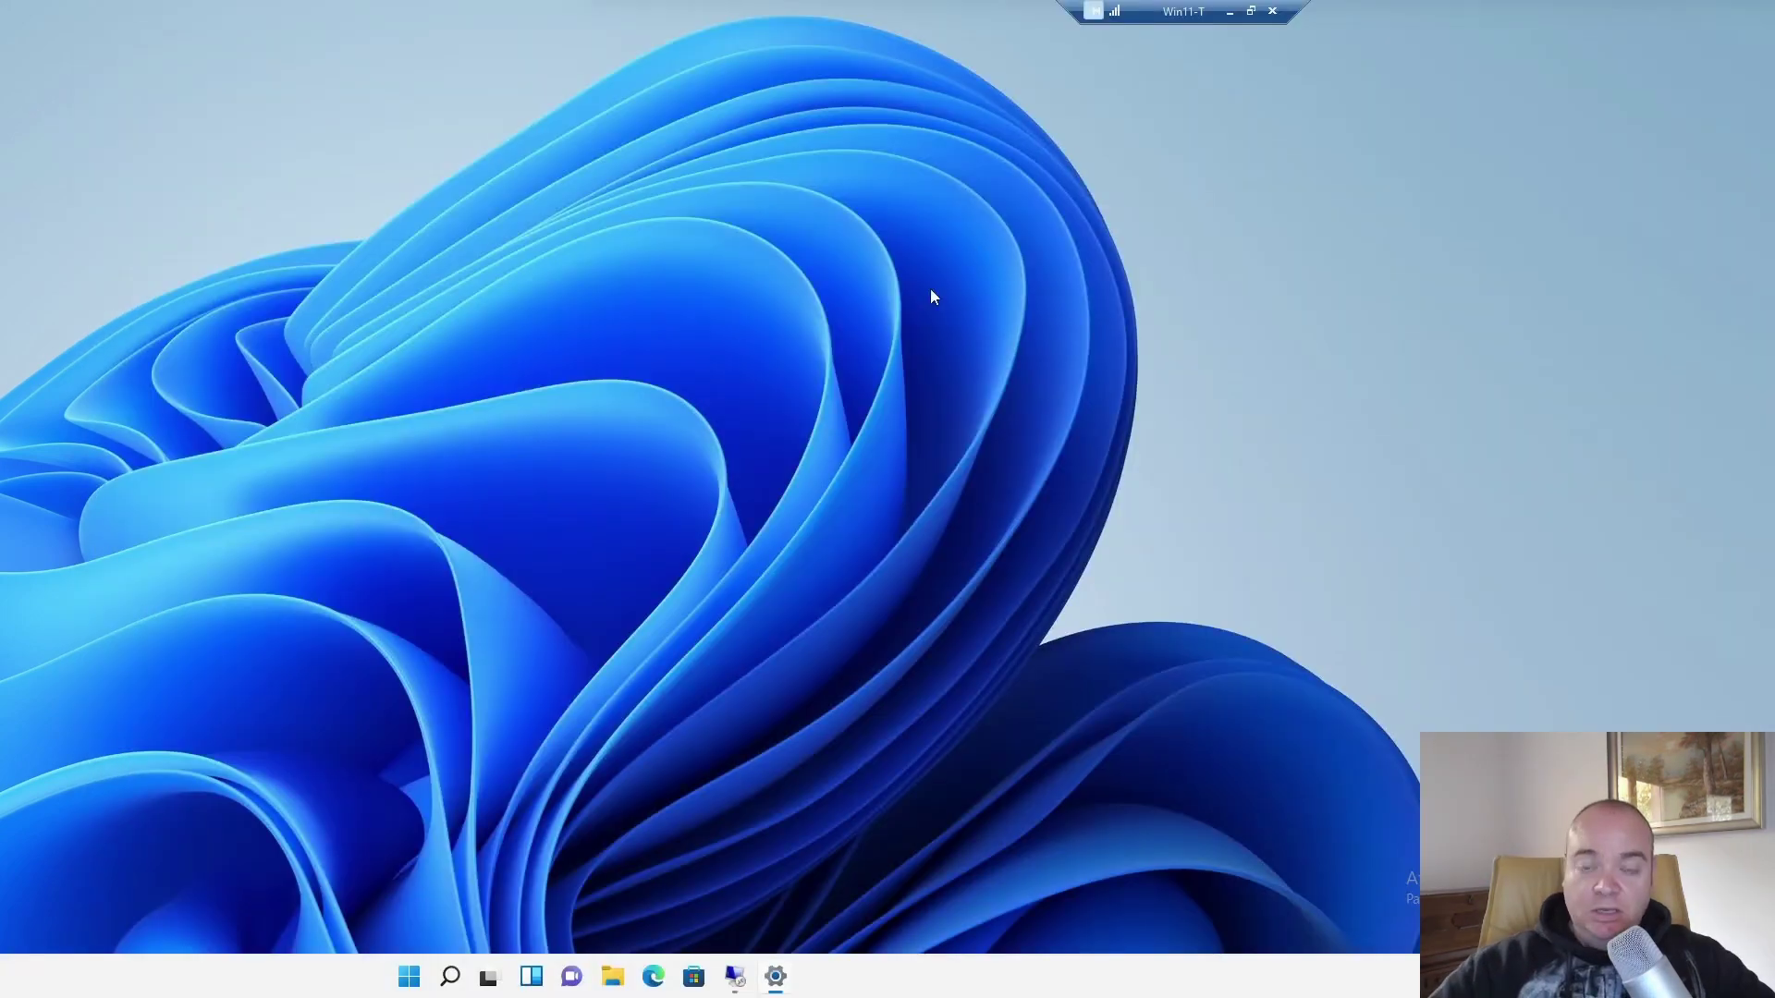
# Search 'cronologia' to open the File History Control Panel page, then open File Explorer.
pyautogui.click(451, 978)
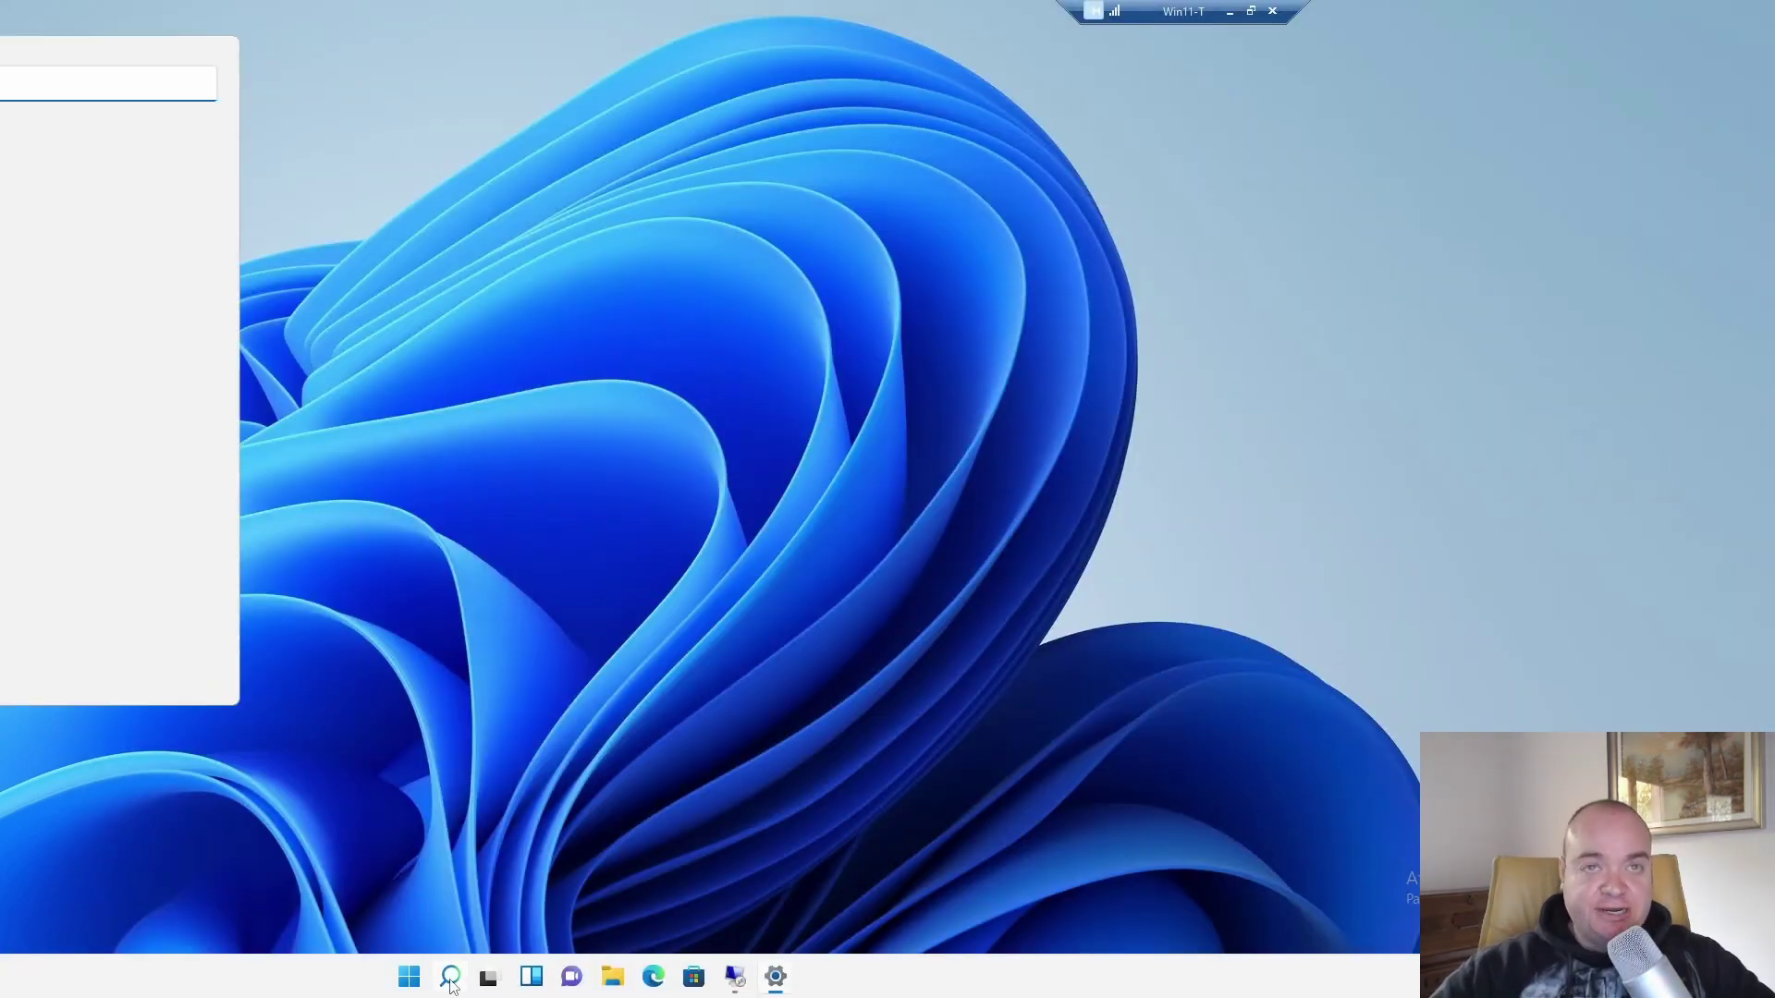
pyautogui.write('crono')
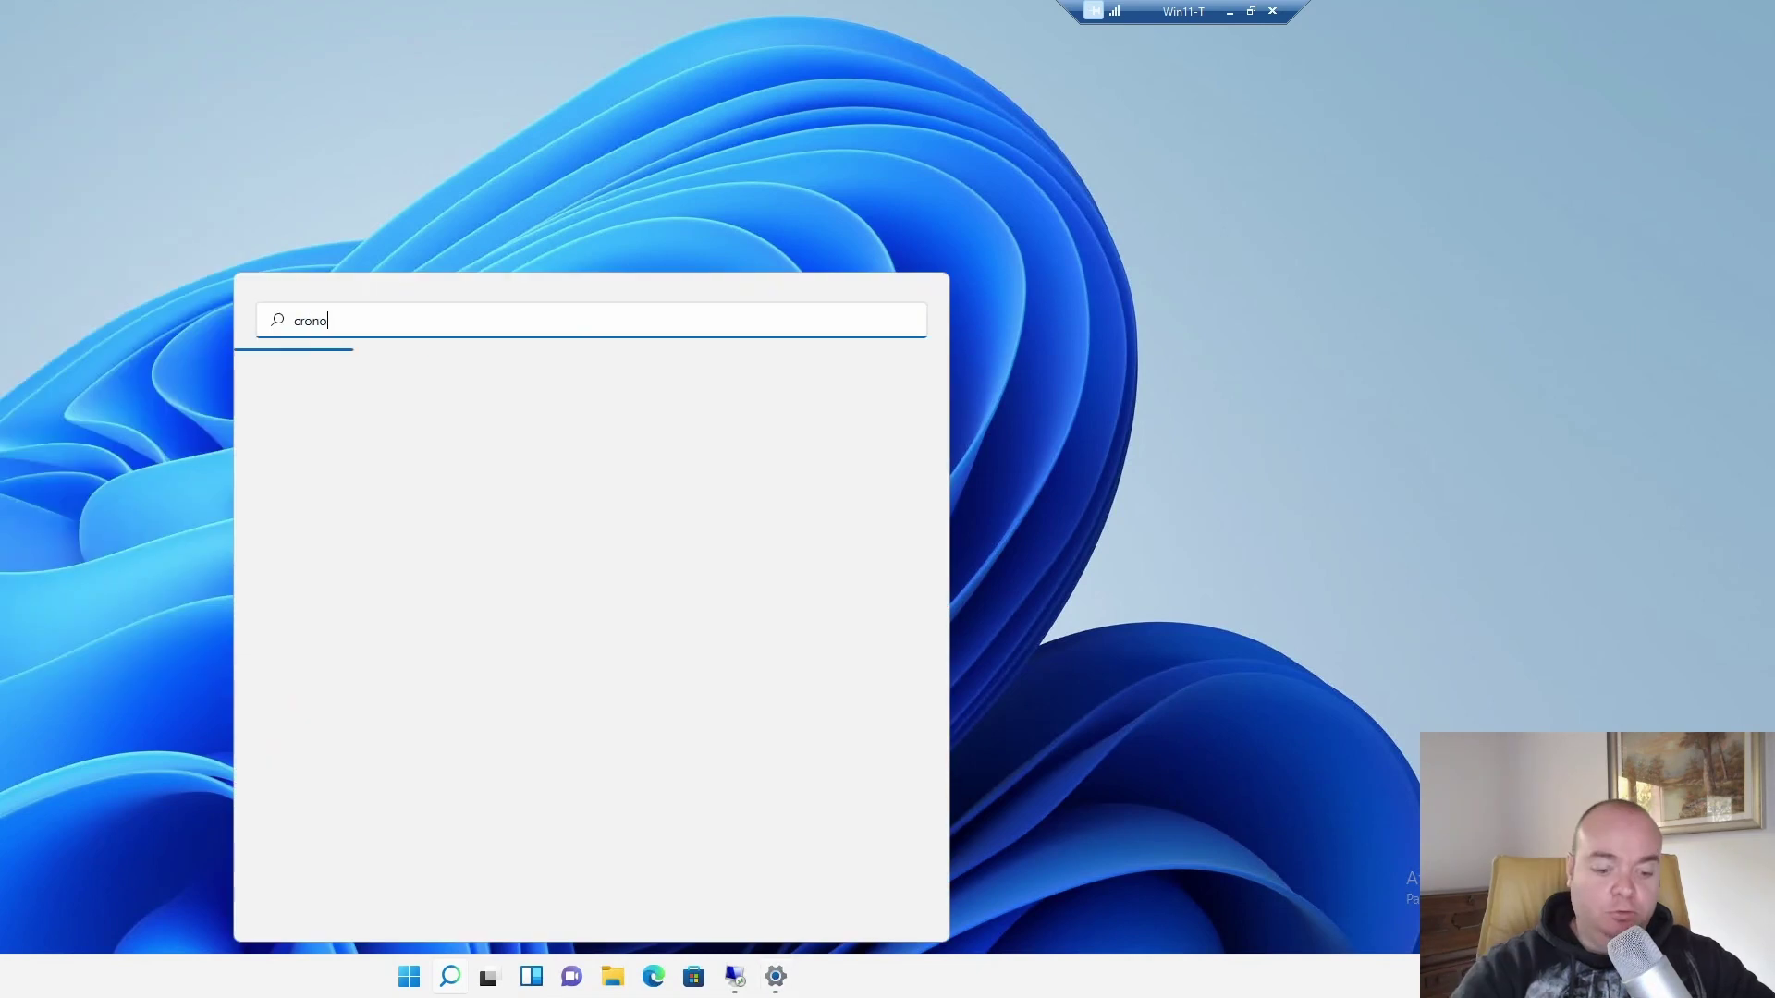
pyautogui.write('logia')
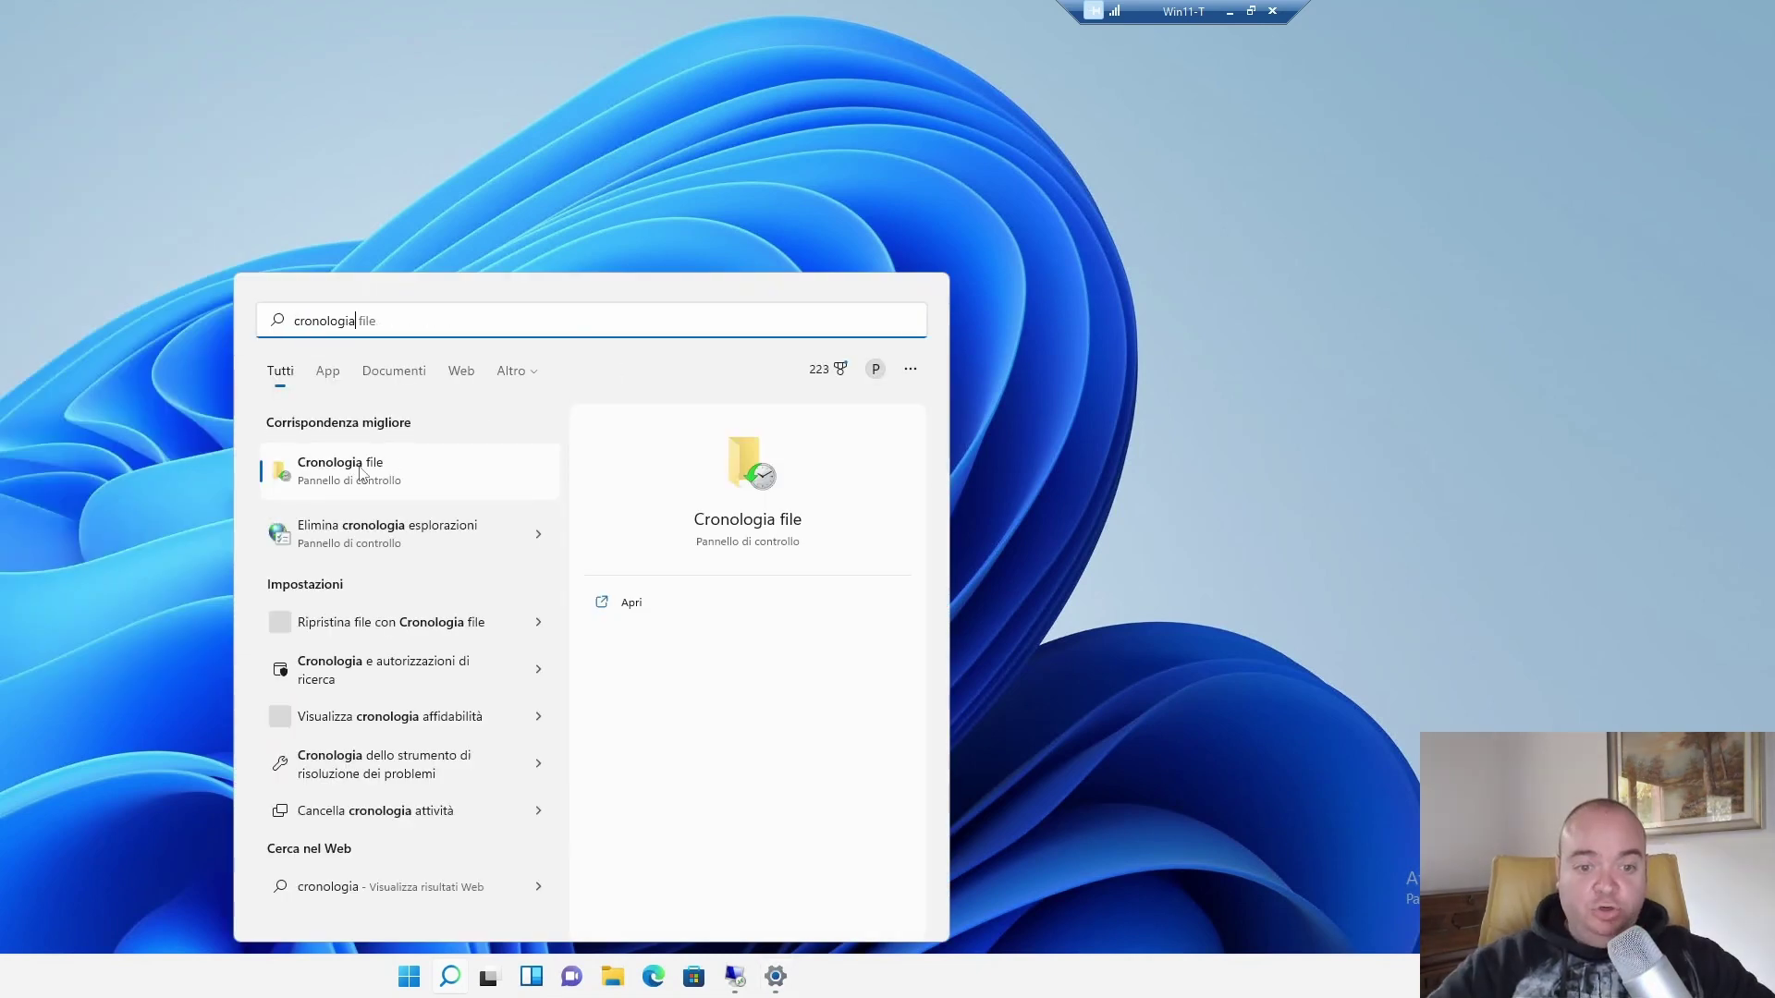
pyautogui.click(708, 471)
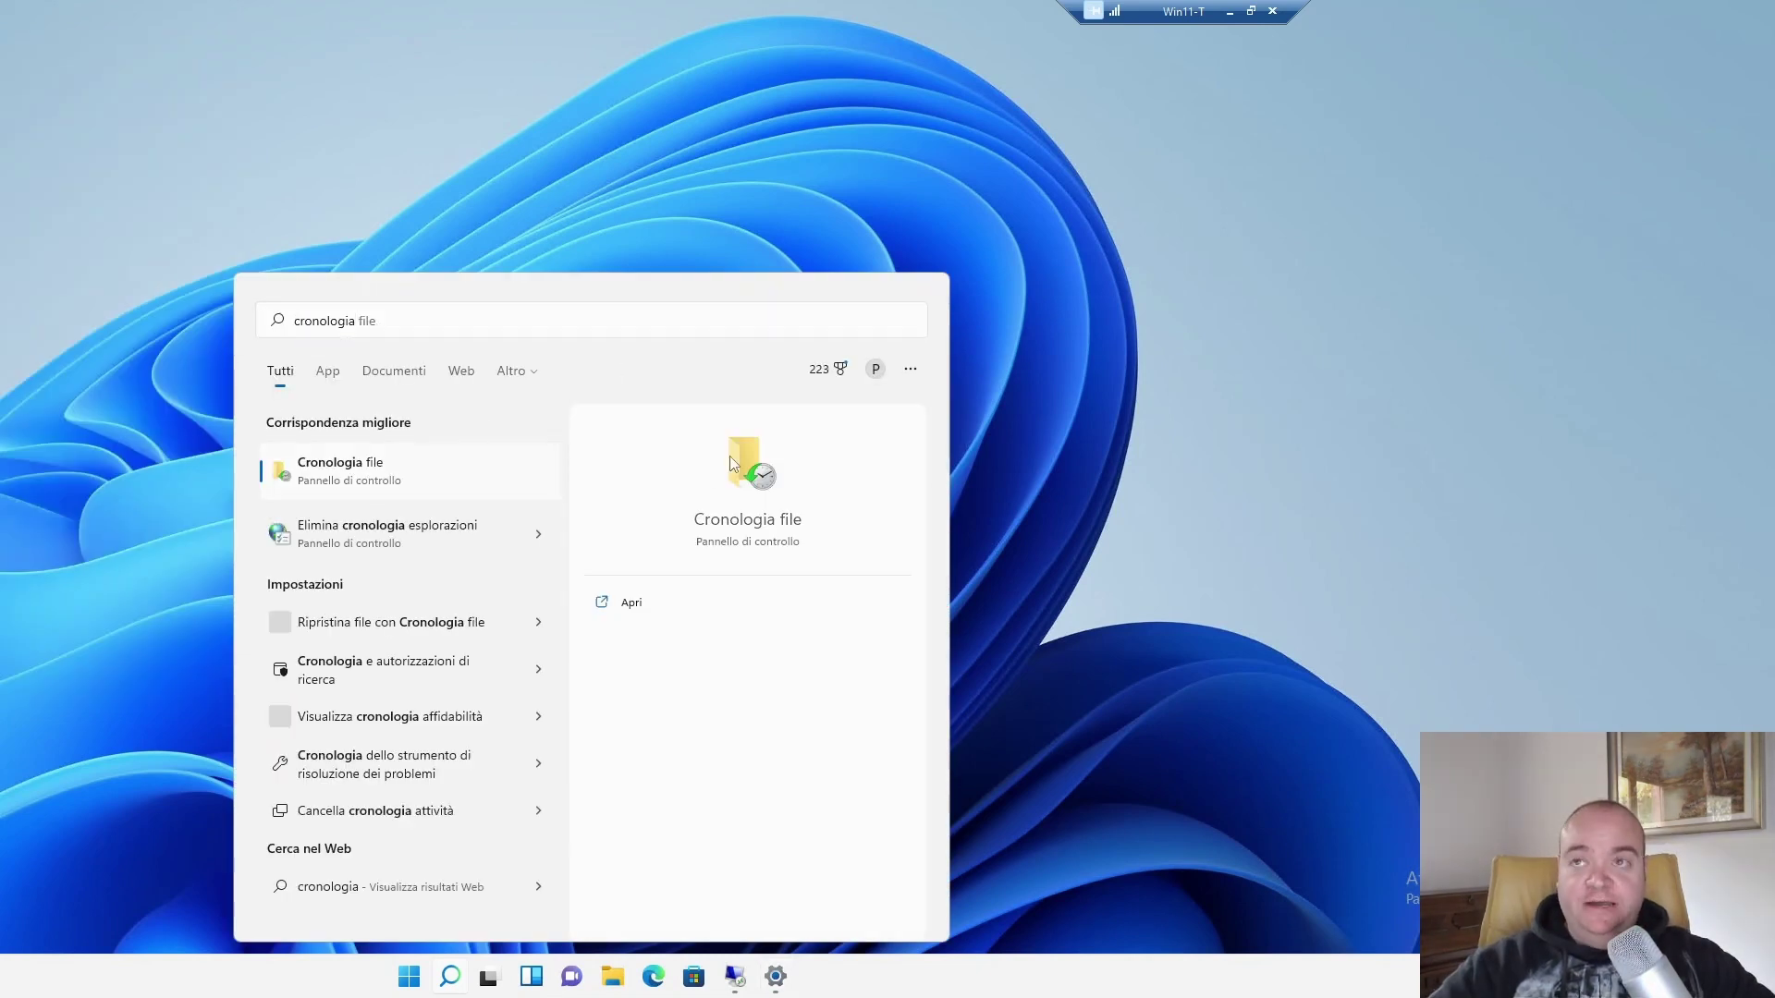
pyautogui.click(729, 457)
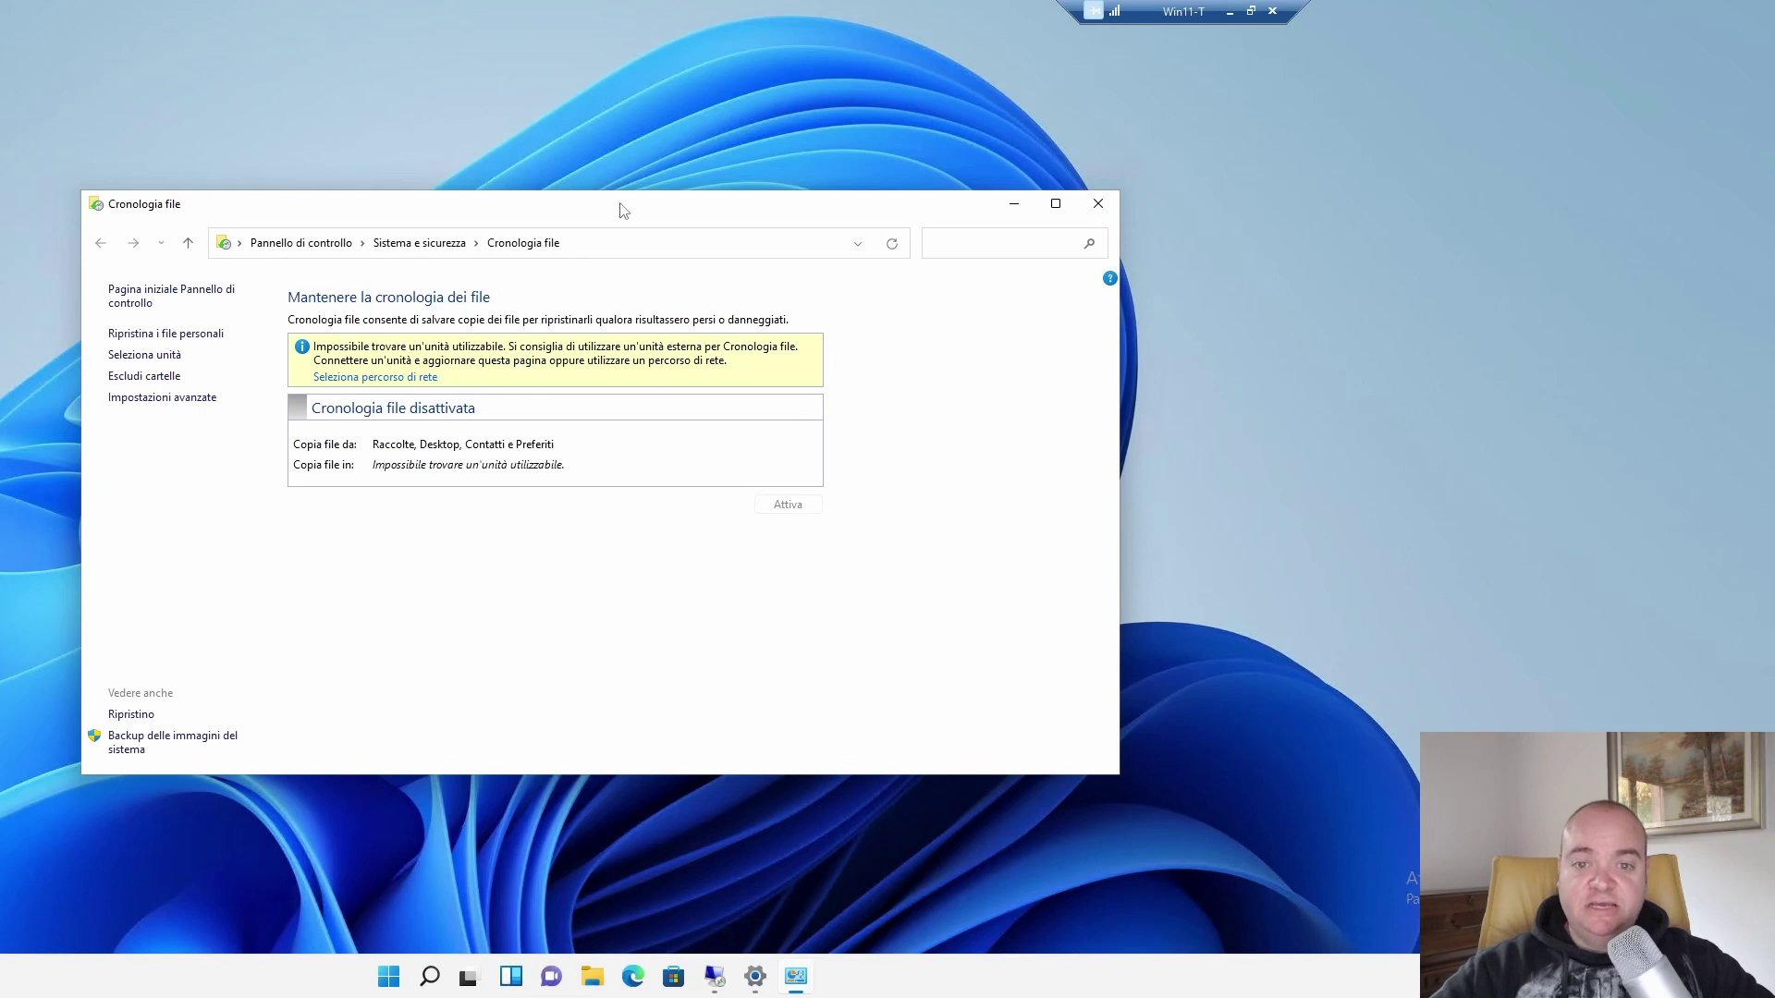
pyautogui.moveTo(618, 206); pyautogui.dragTo(765, 83)
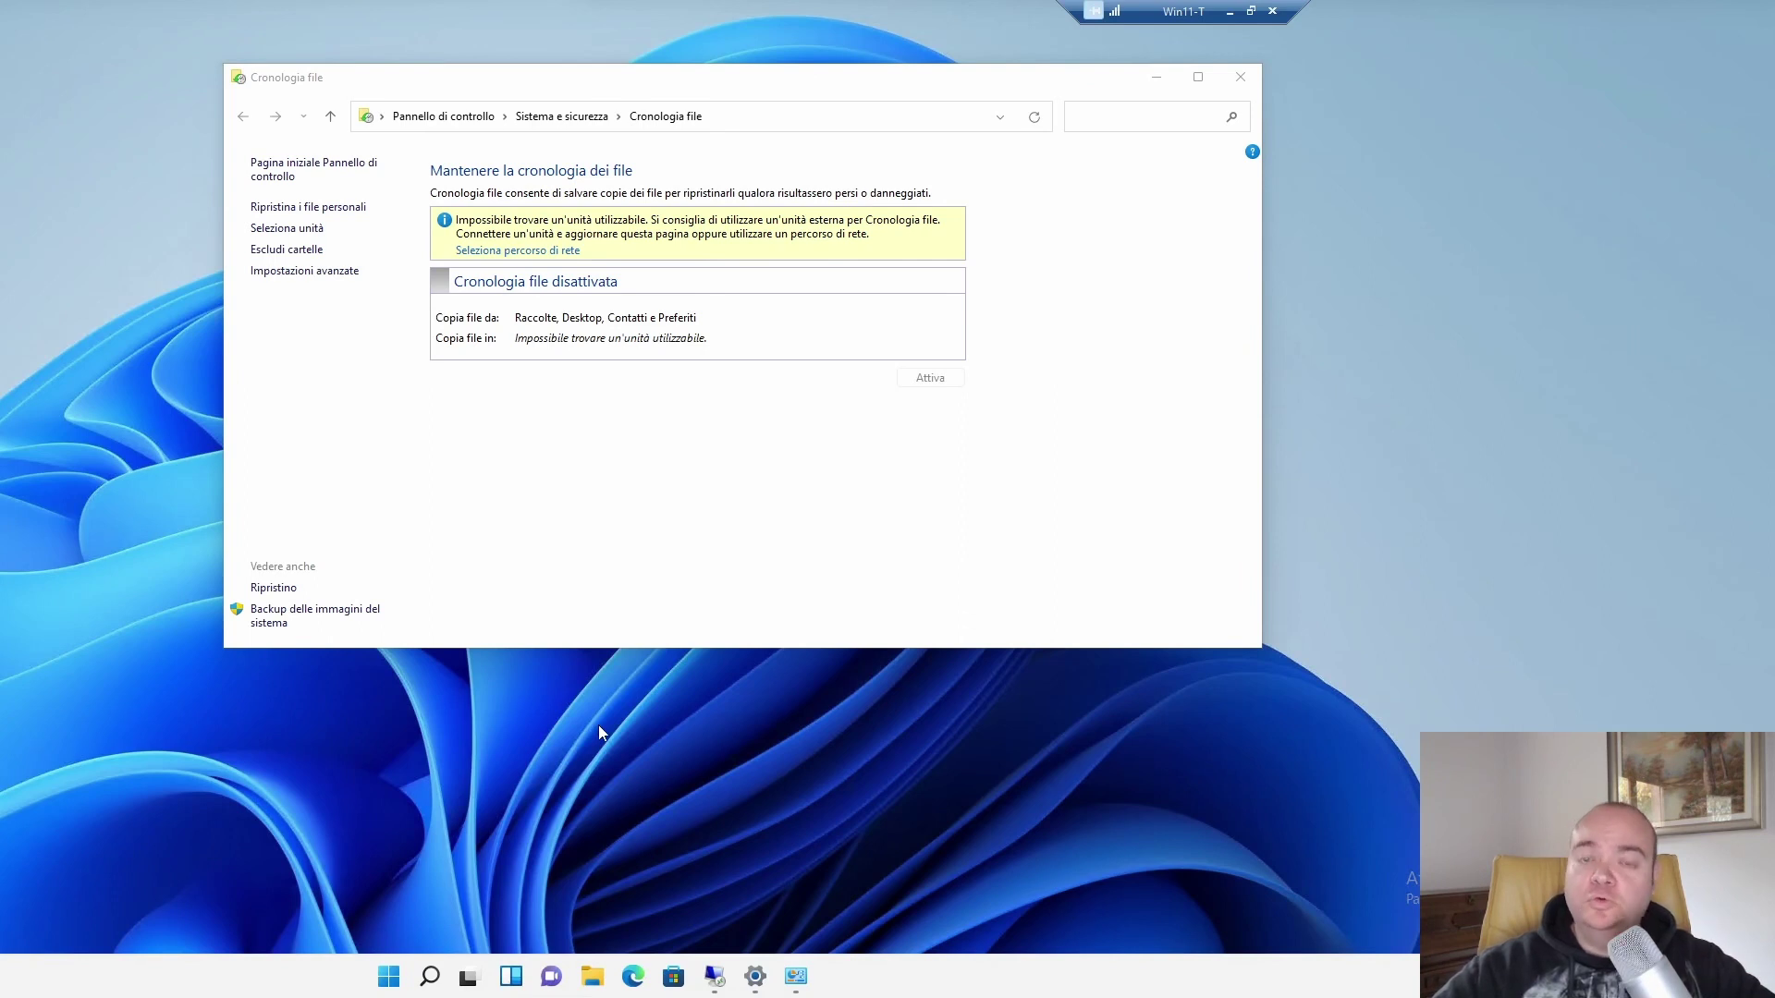
pyautogui.click(590, 973)
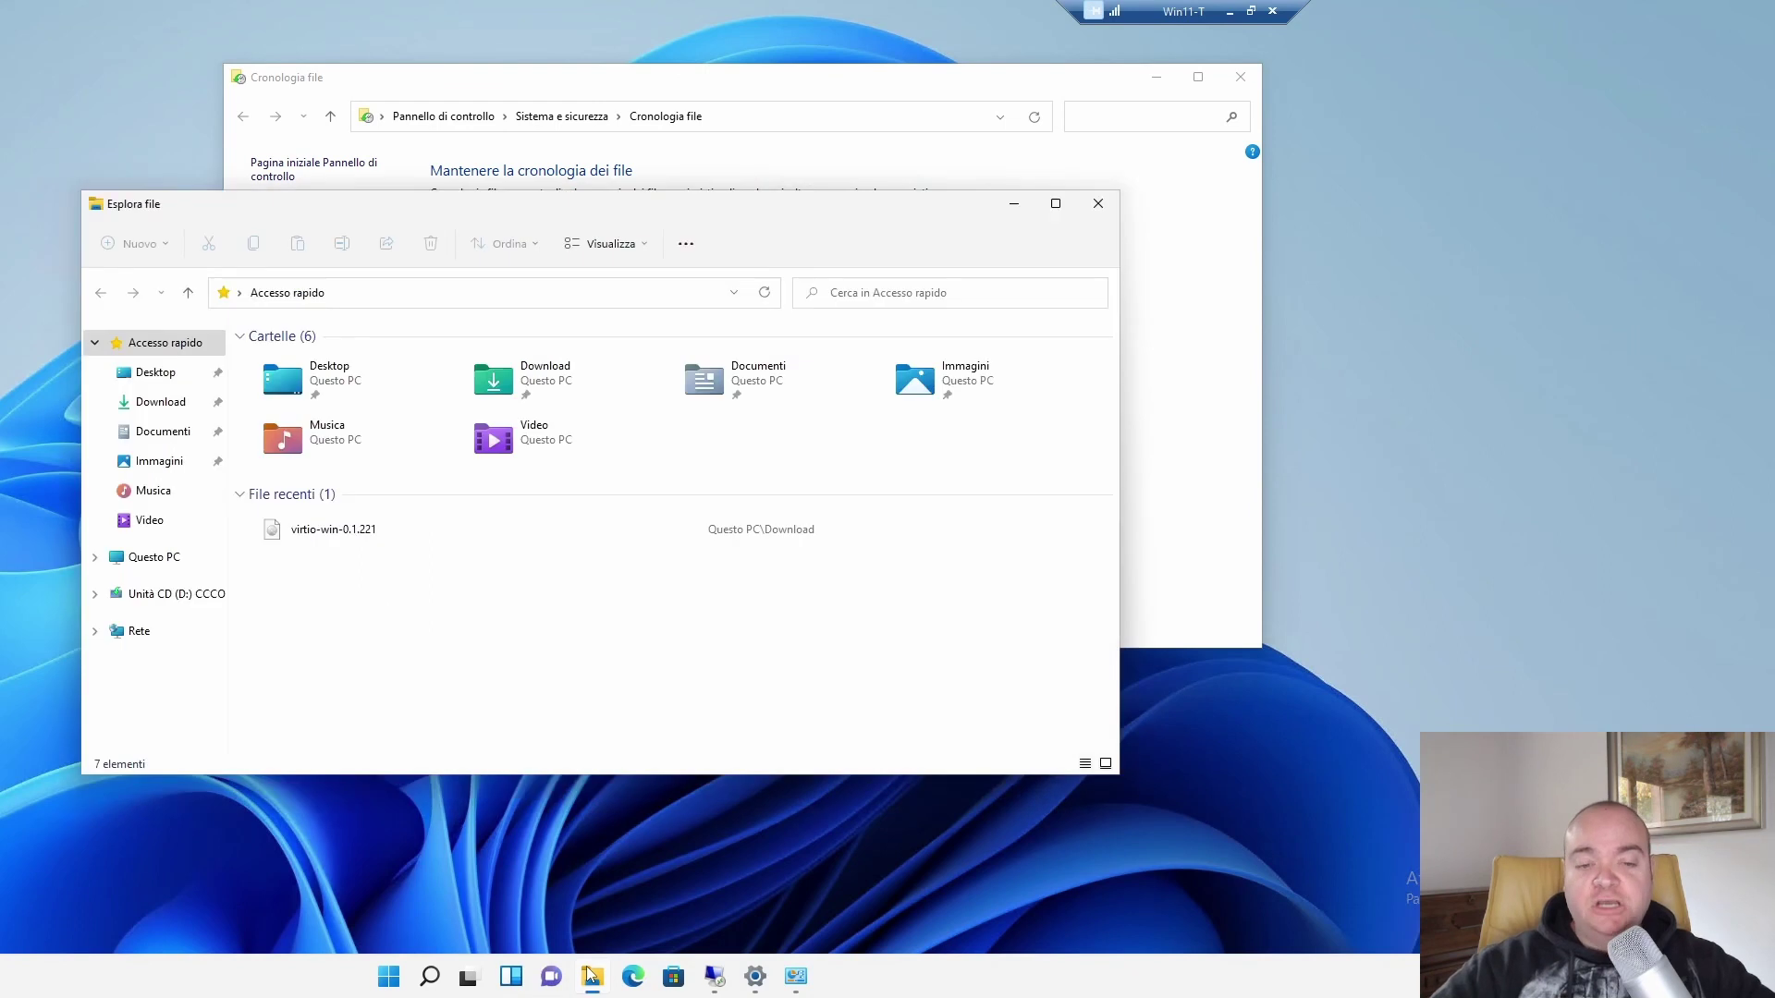
# Browse to \\192.168.1.33 from This PC and map the NetDisk2TB share as drive Z:.
pyautogui.click(157, 560)
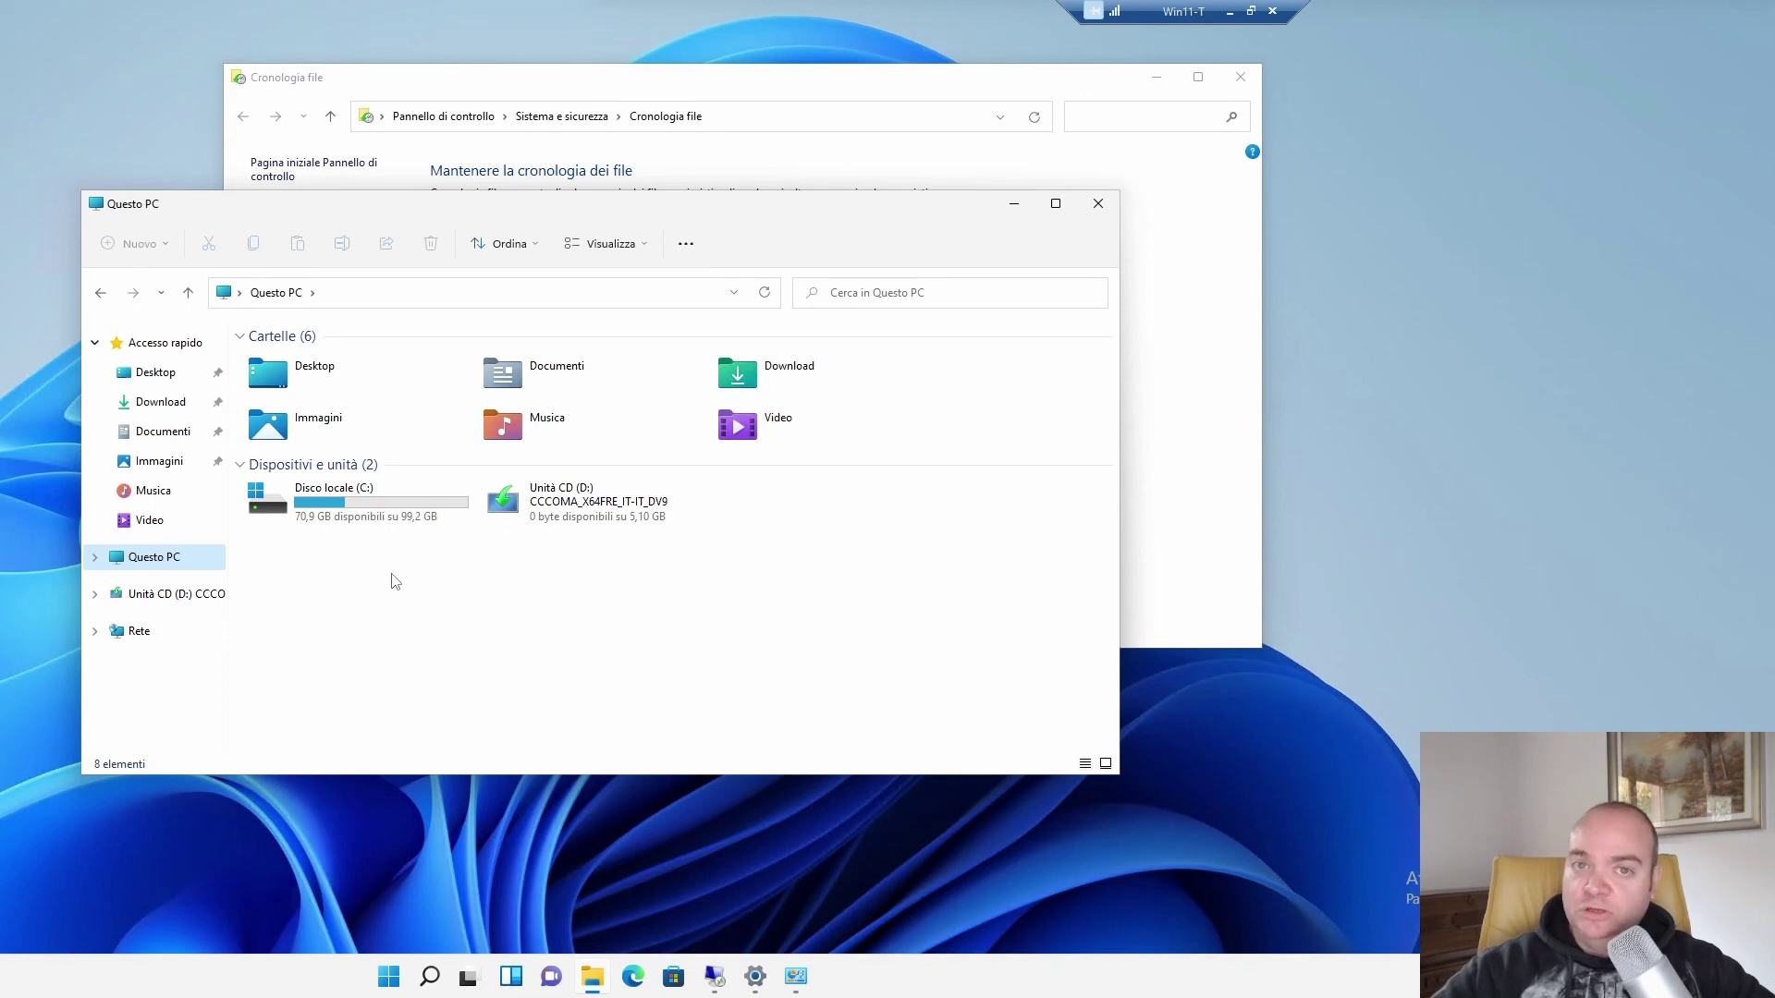
pyautogui.hotkey('ctrl', 'l')
pyautogui.write('\\192.168.1.')
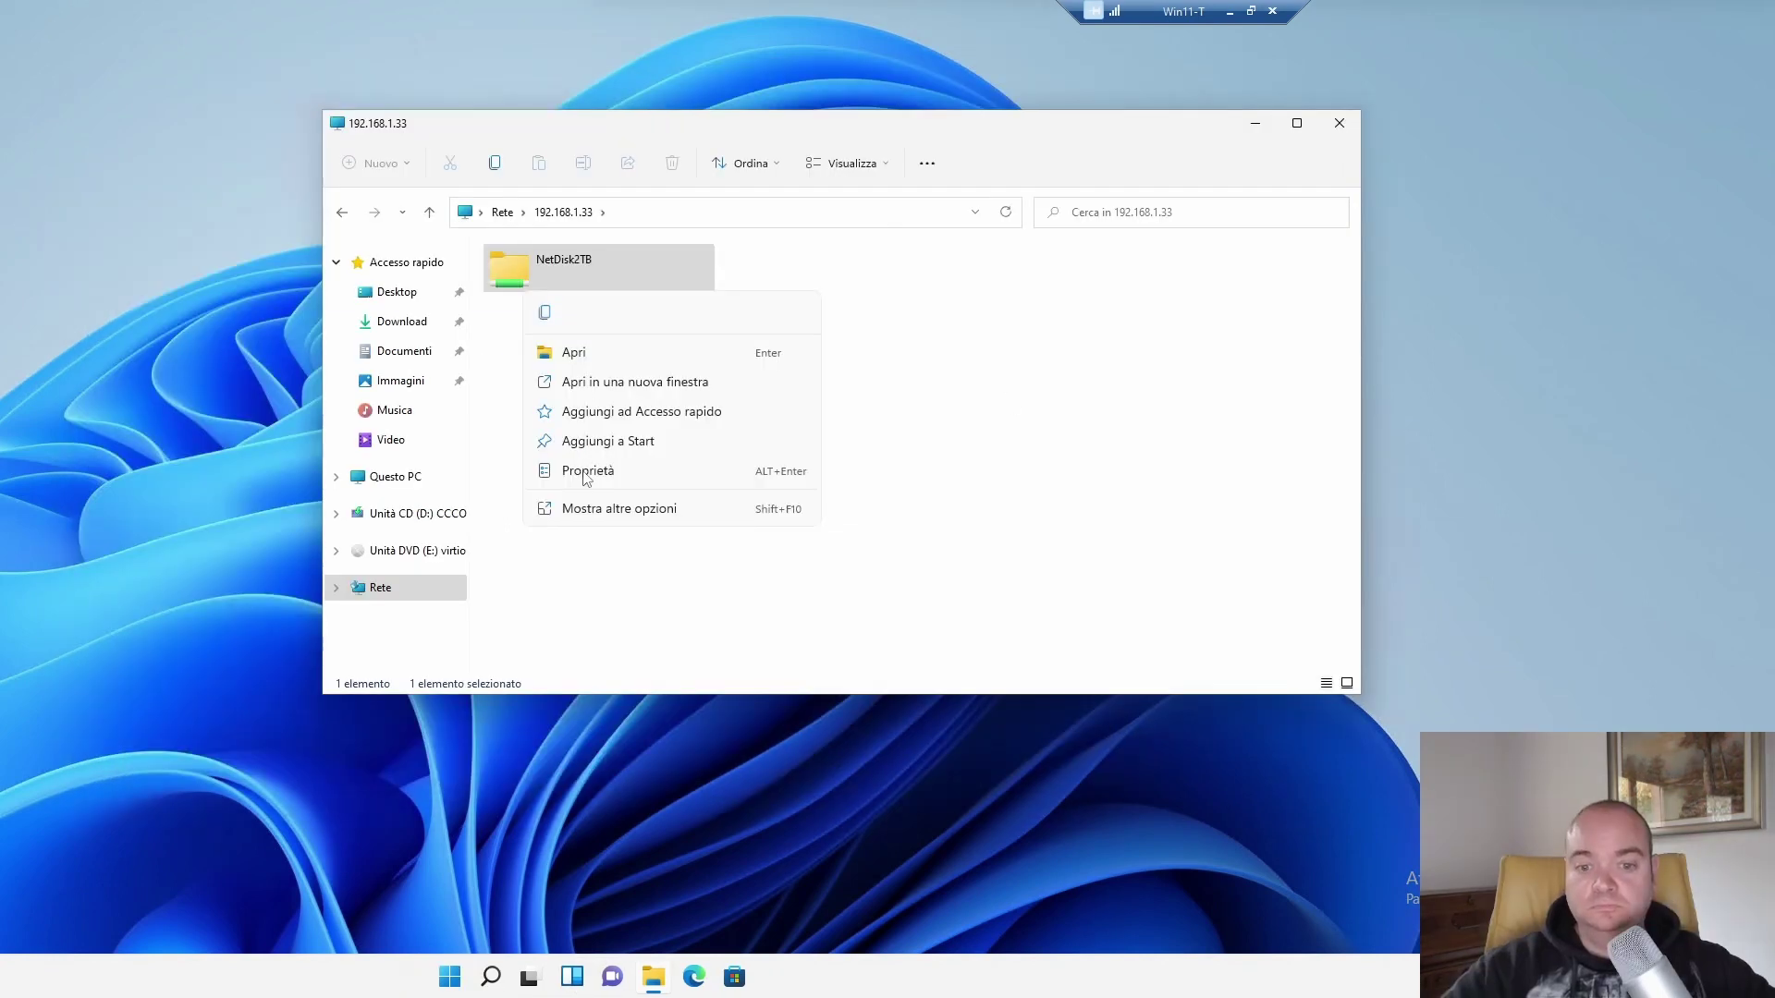
pyautogui.click(601, 509)
pyautogui.click(622, 467)
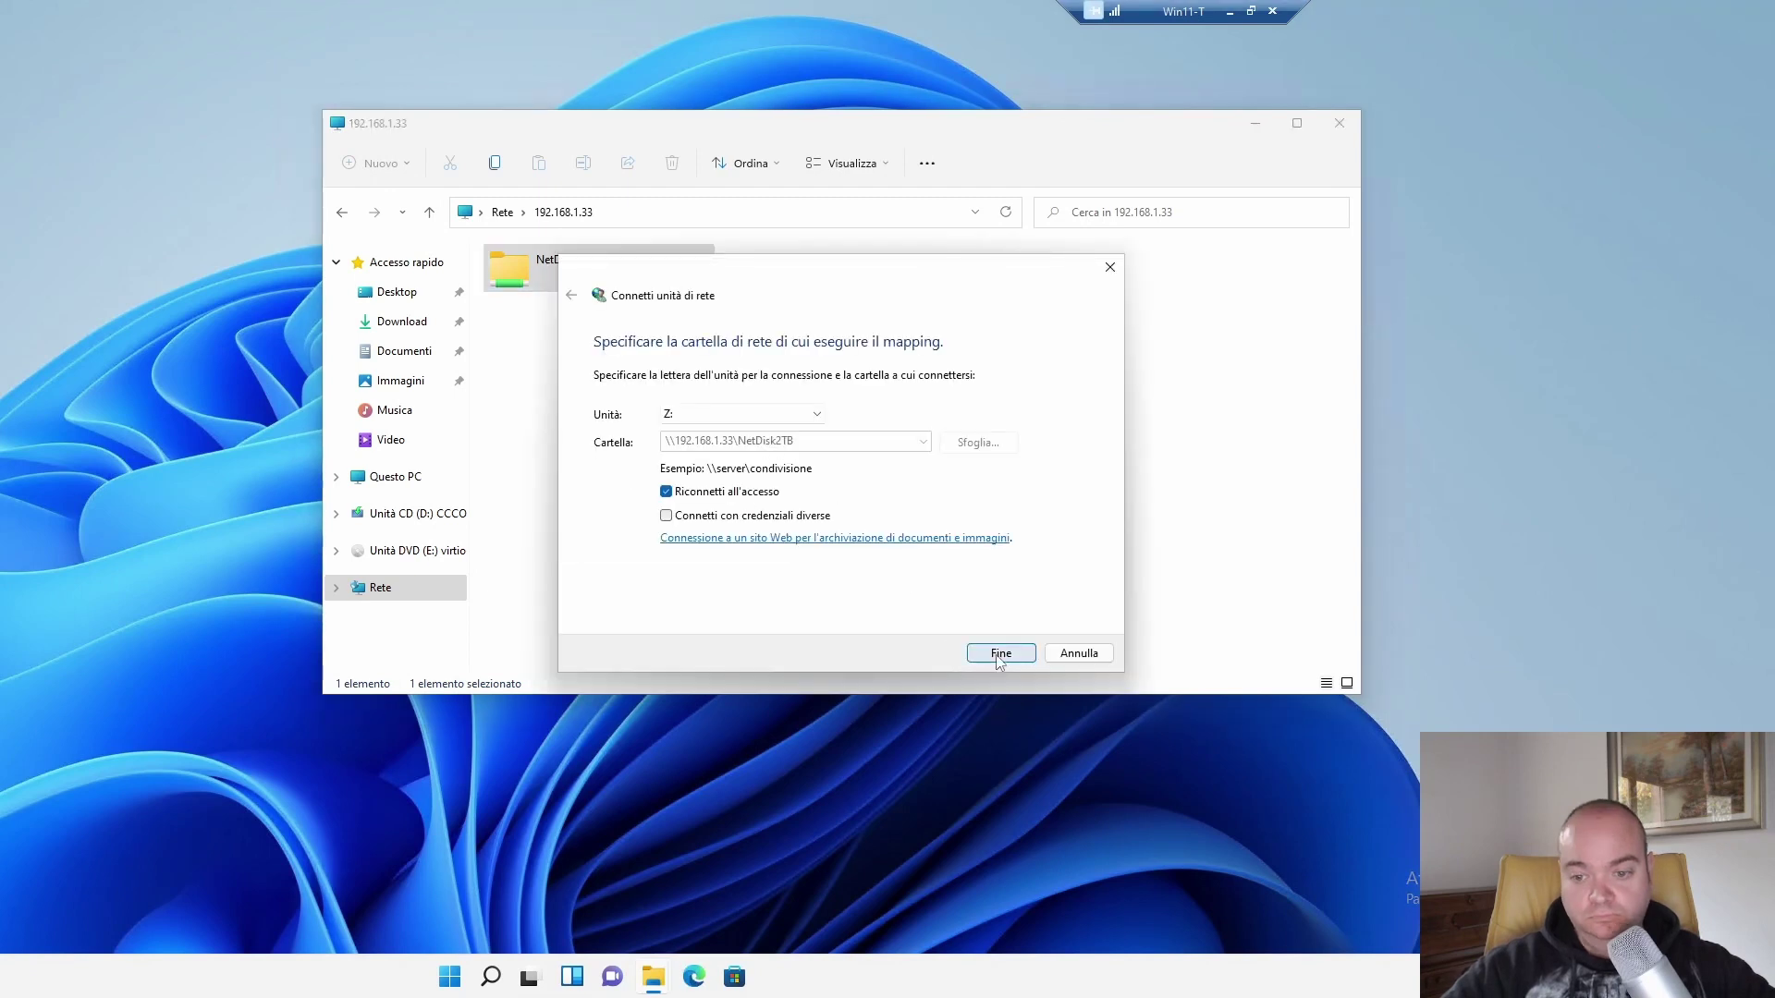
pyautogui.click(973, 652)
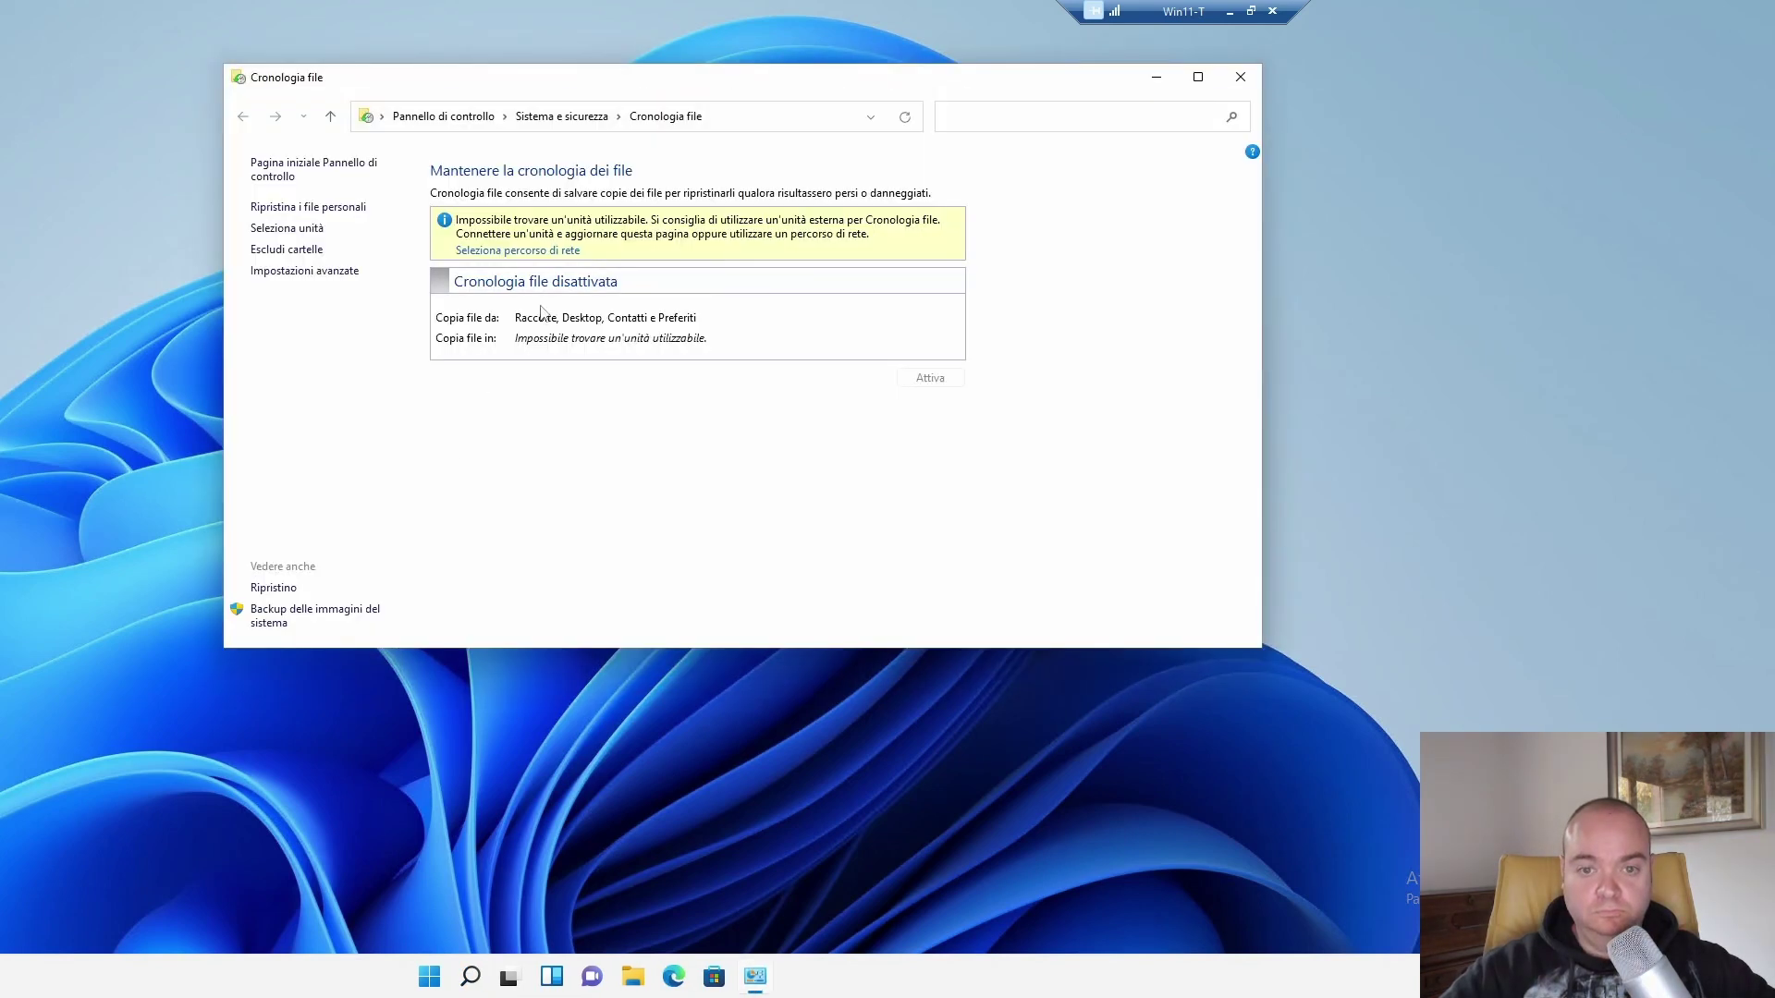
# Add a network backup location, enable network discovery for public networks, and open TRUENAS.
pyautogui.click(564, 250)
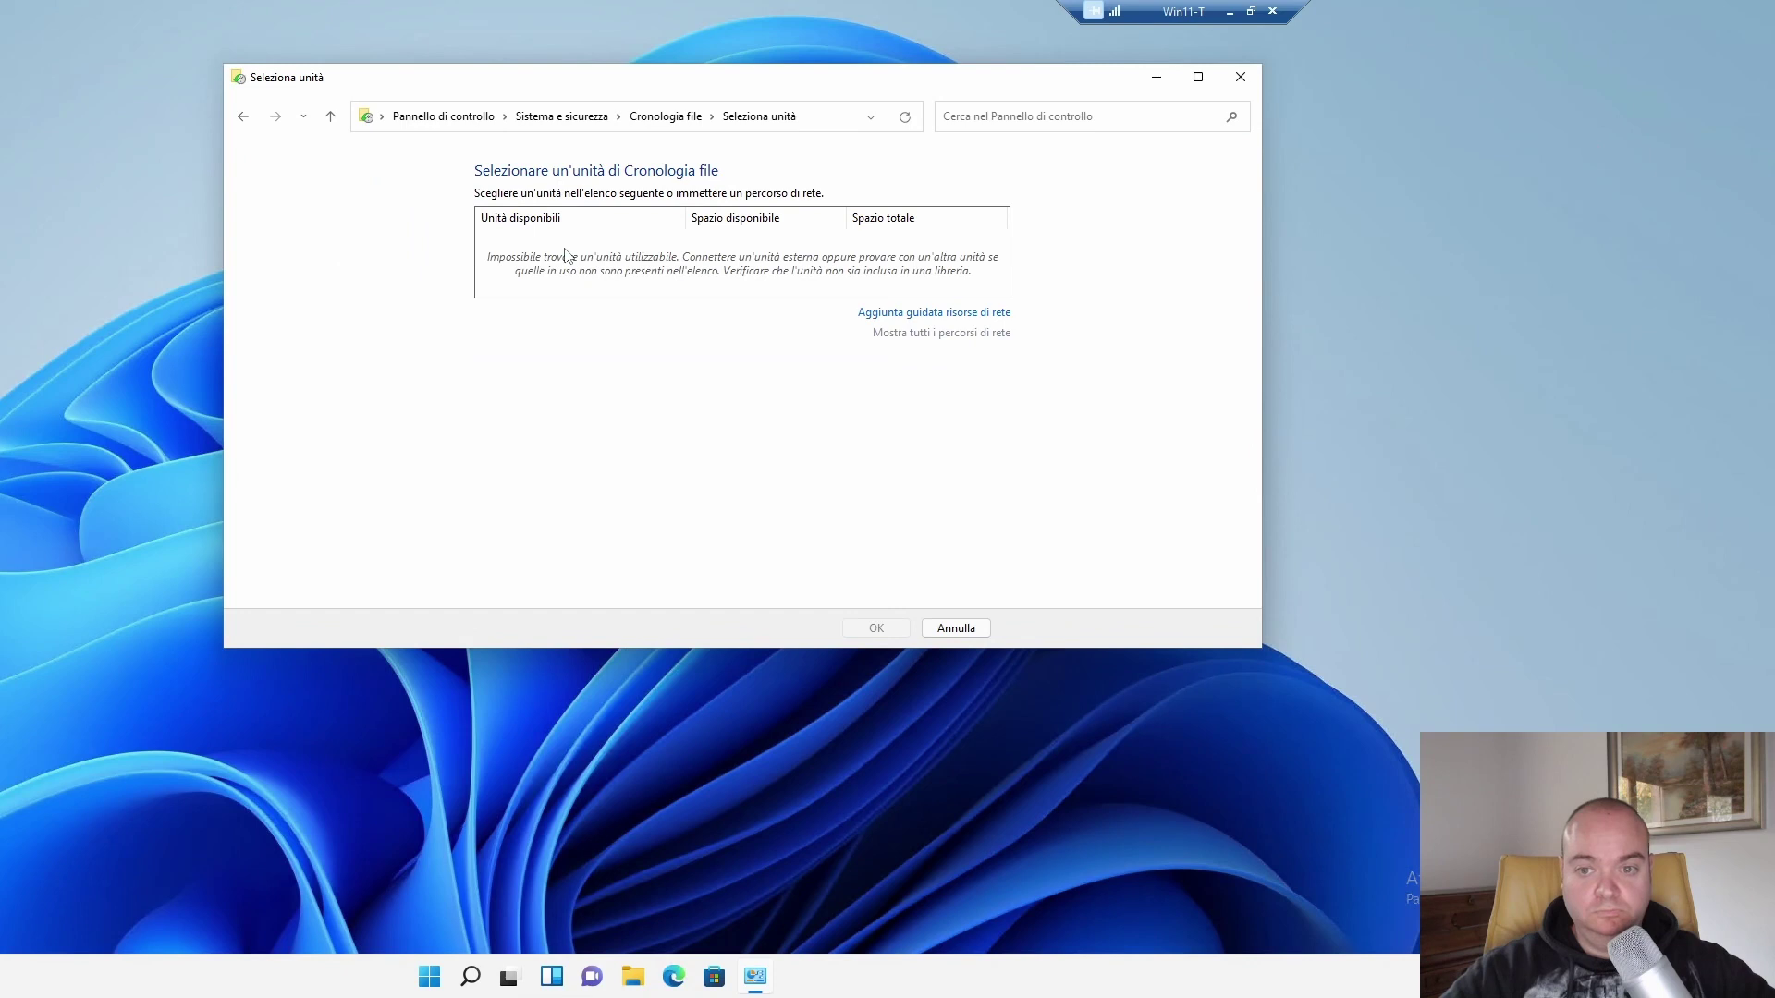
pyautogui.click(879, 319)
pyautogui.click(643, 215)
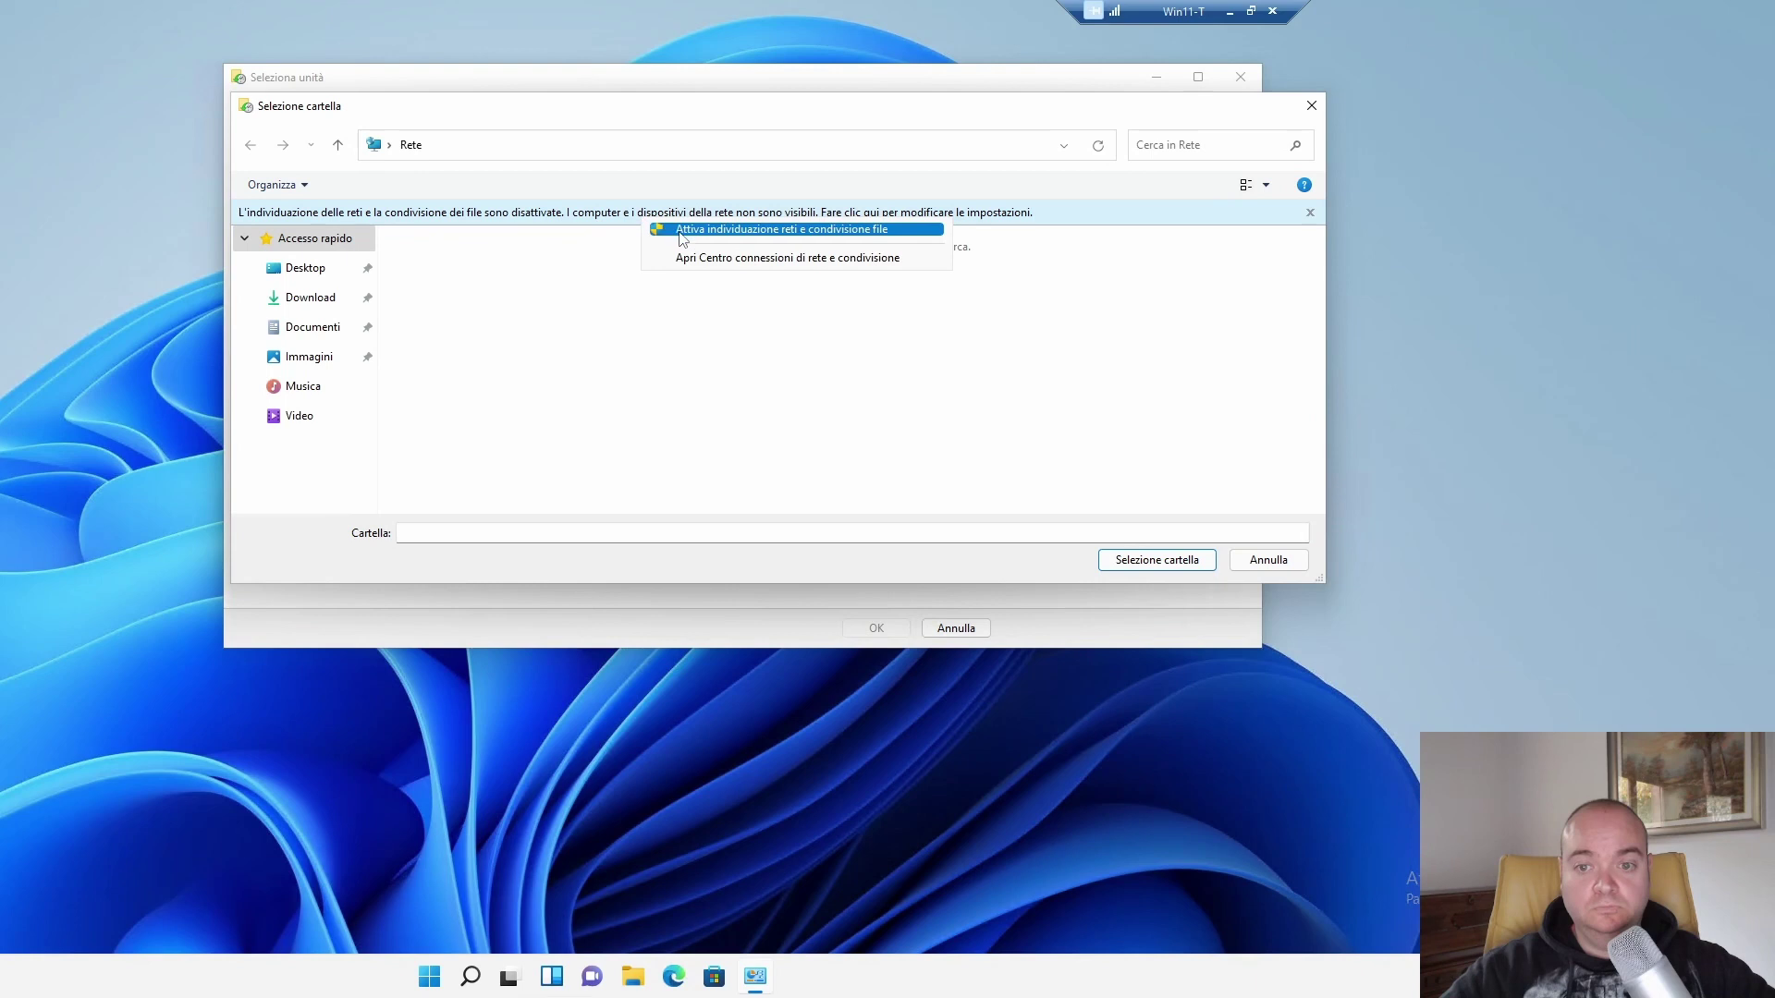
pyautogui.click(681, 238)
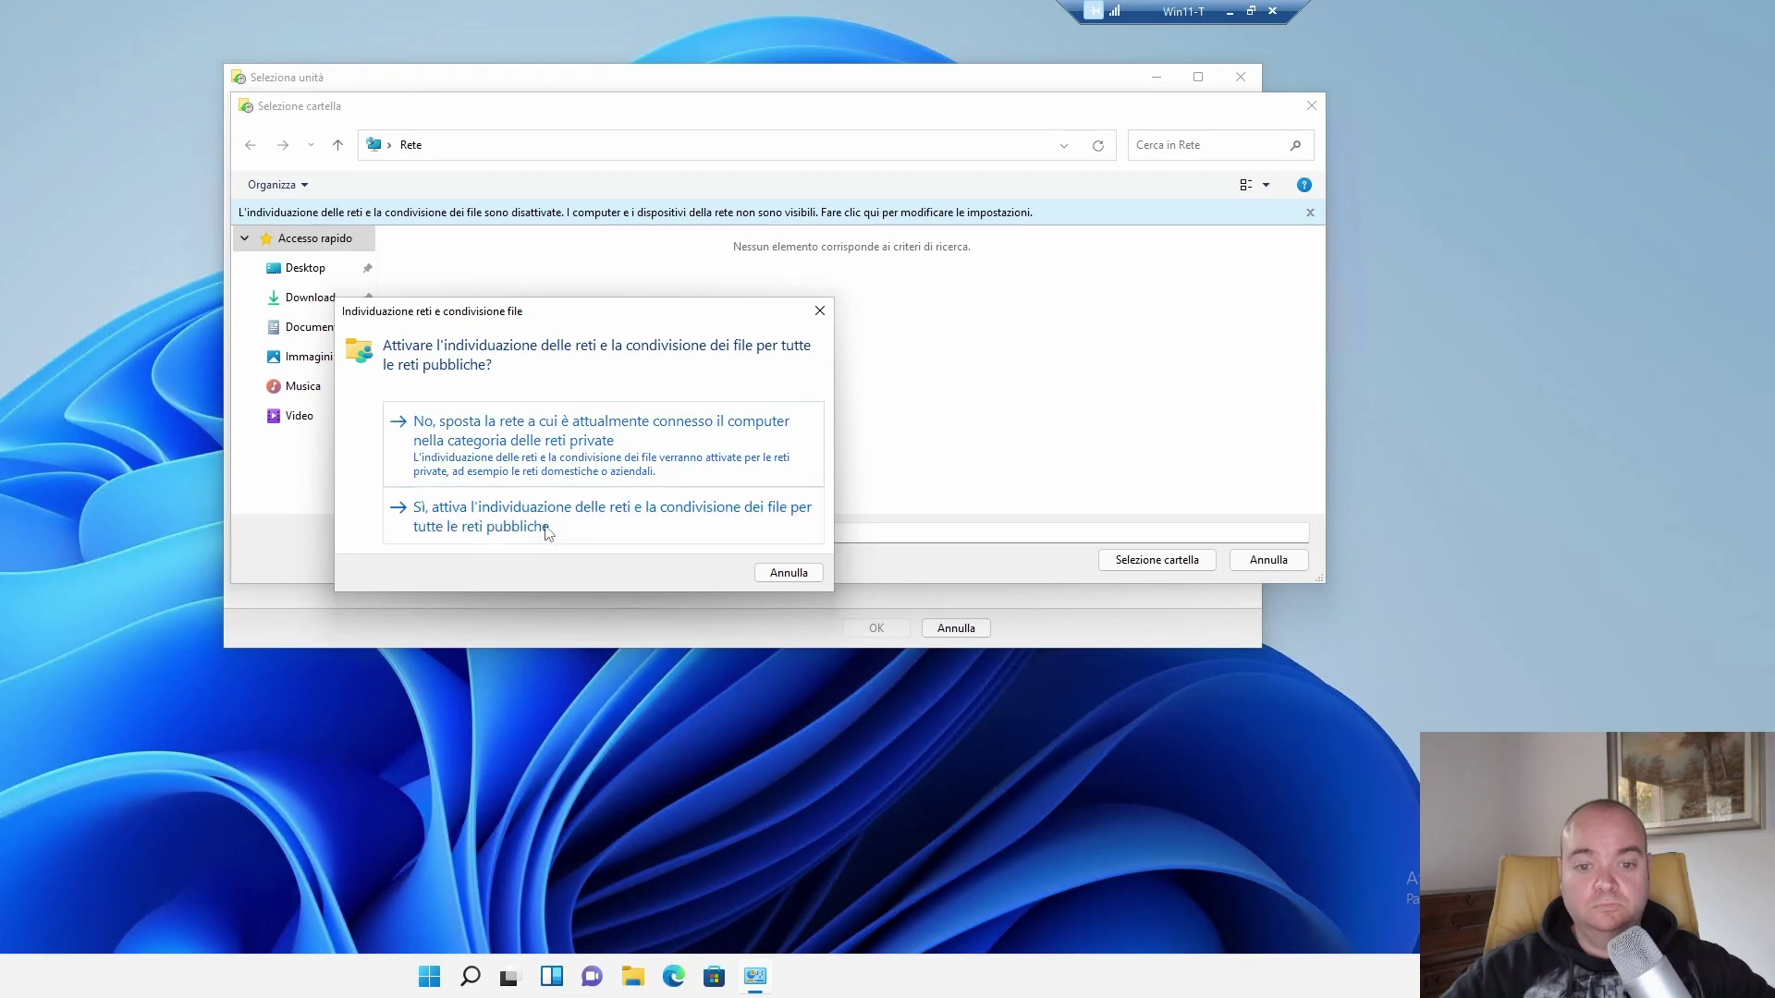
pyautogui.click(546, 528)
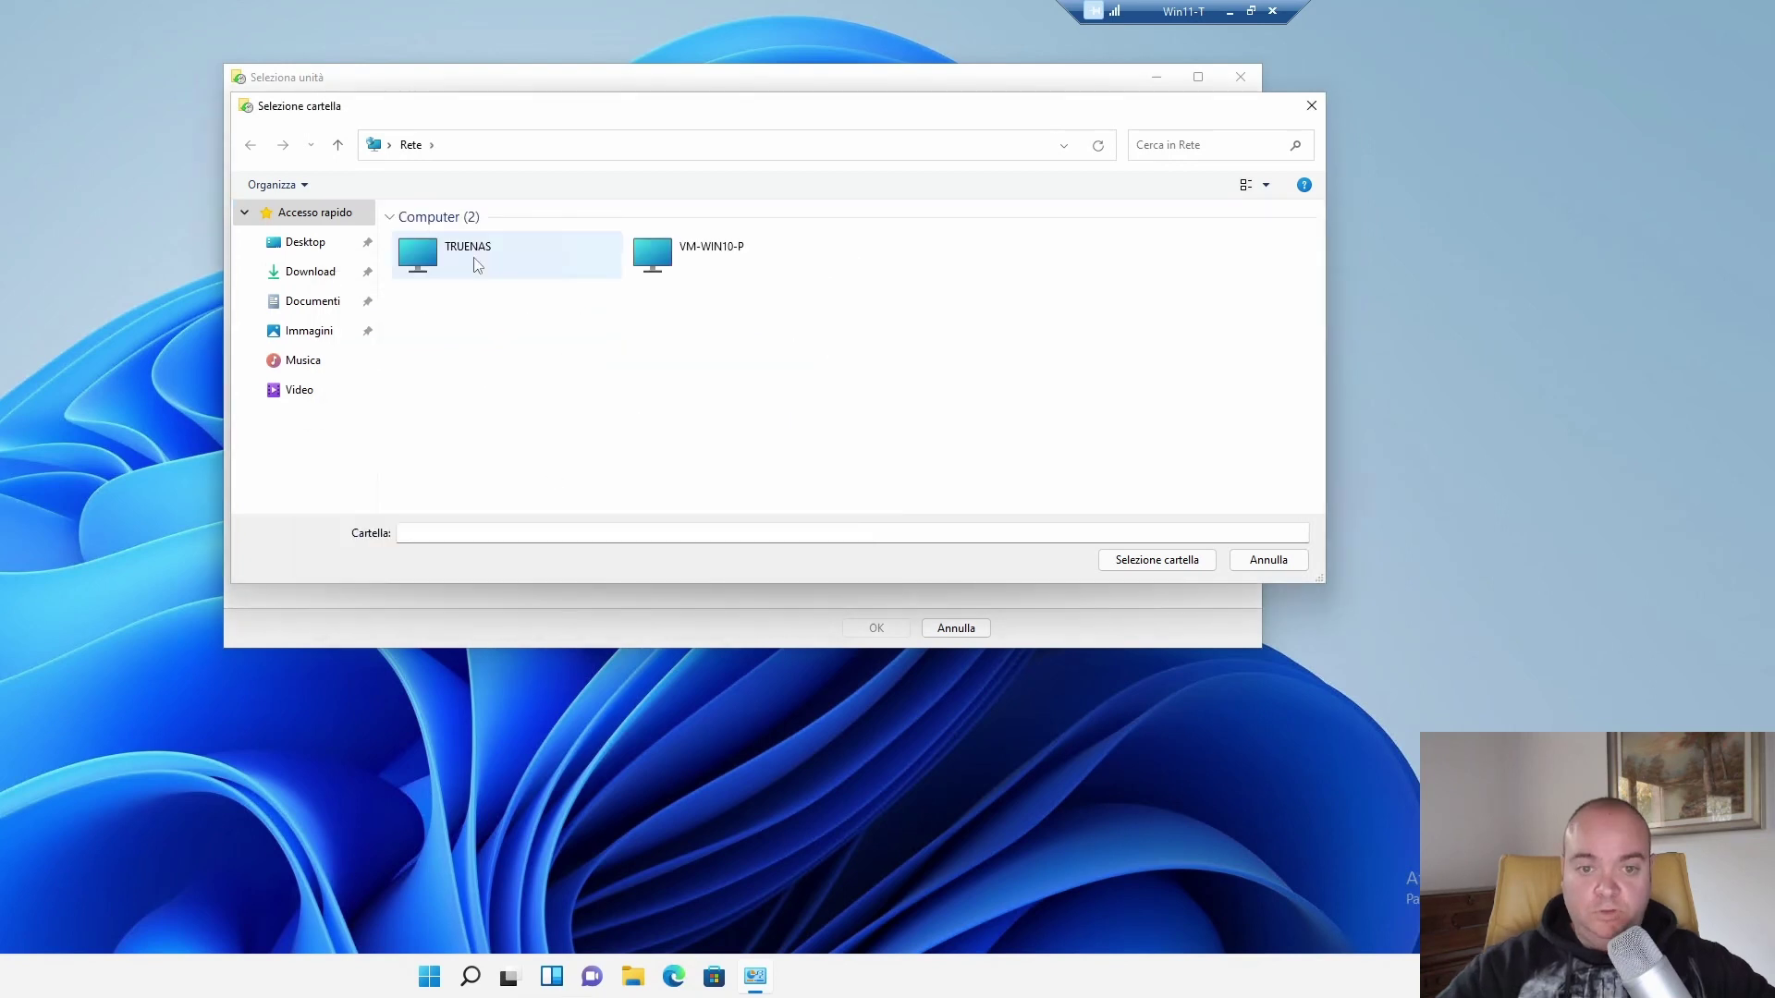
pyautogui.doubleClick(476, 264)
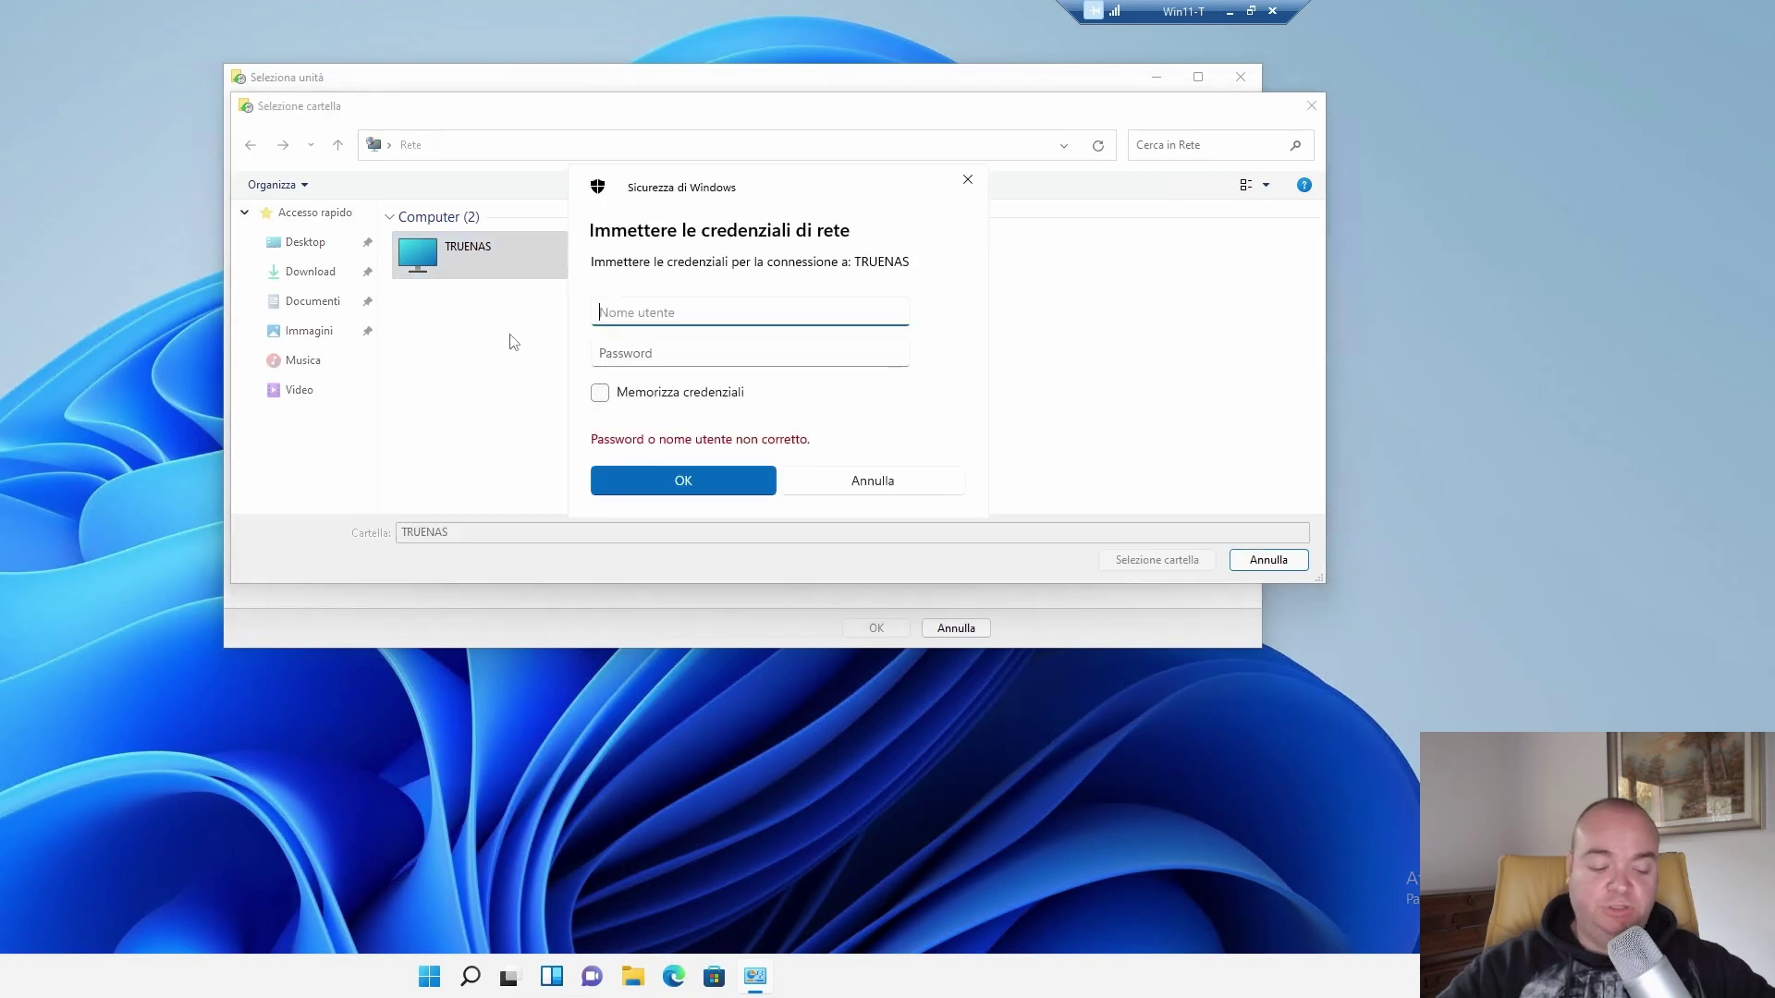
# Sign in to TRUENAS with the account username and password, remembering the credentials.
pyautogui.press('Tab')
pyautogui.write('*********')
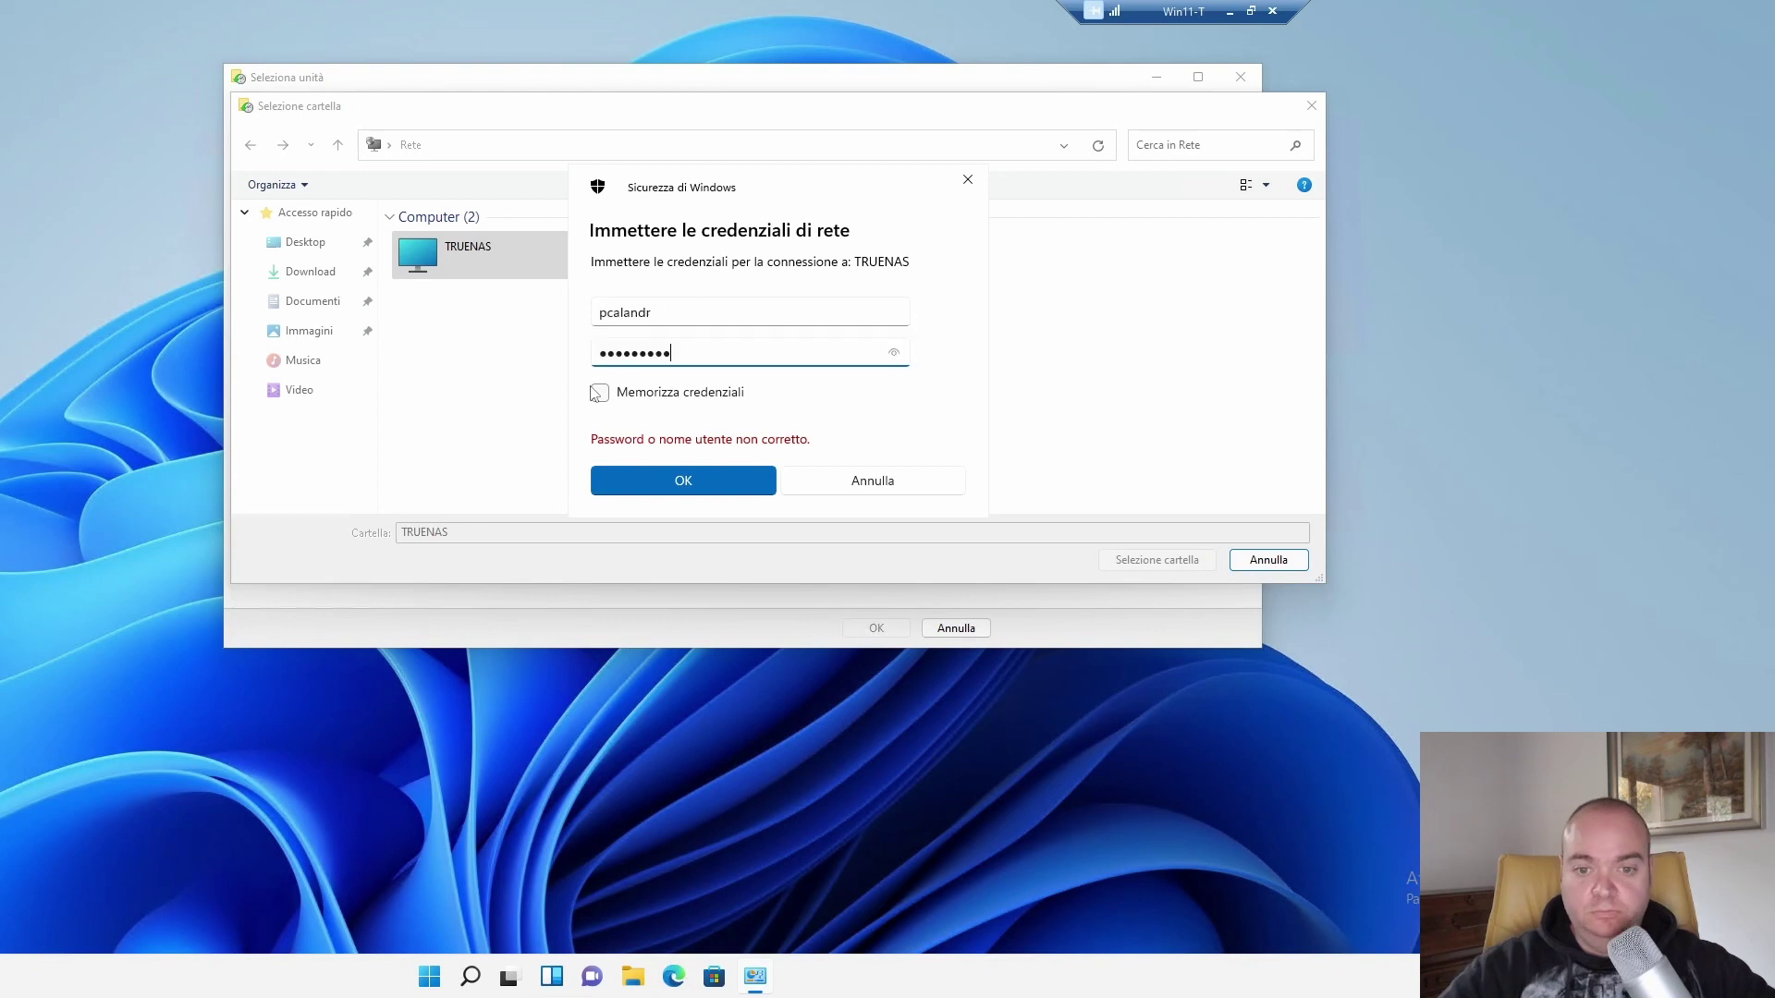
pyautogui.click(600, 392)
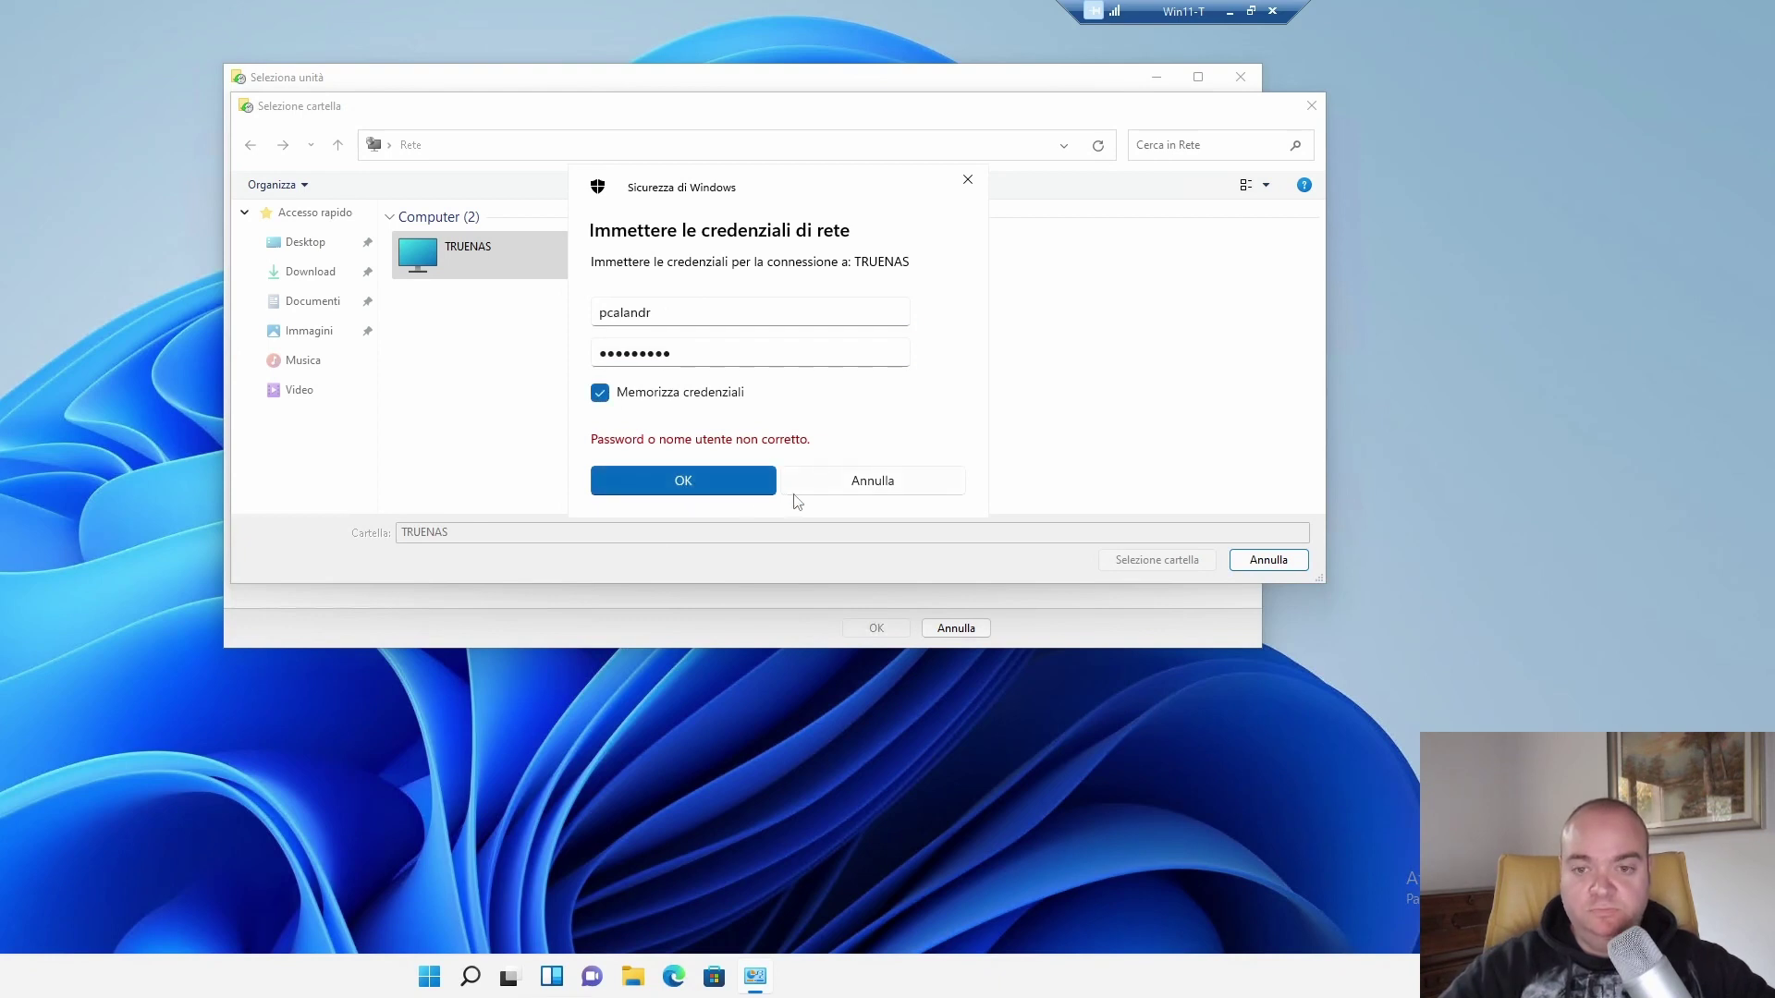
pyautogui.press('Return')
# Choose \\TRUENAS\NetDisk2TB\BackUp as the File History backup drive.
pyautogui.doubleClick(420, 236)
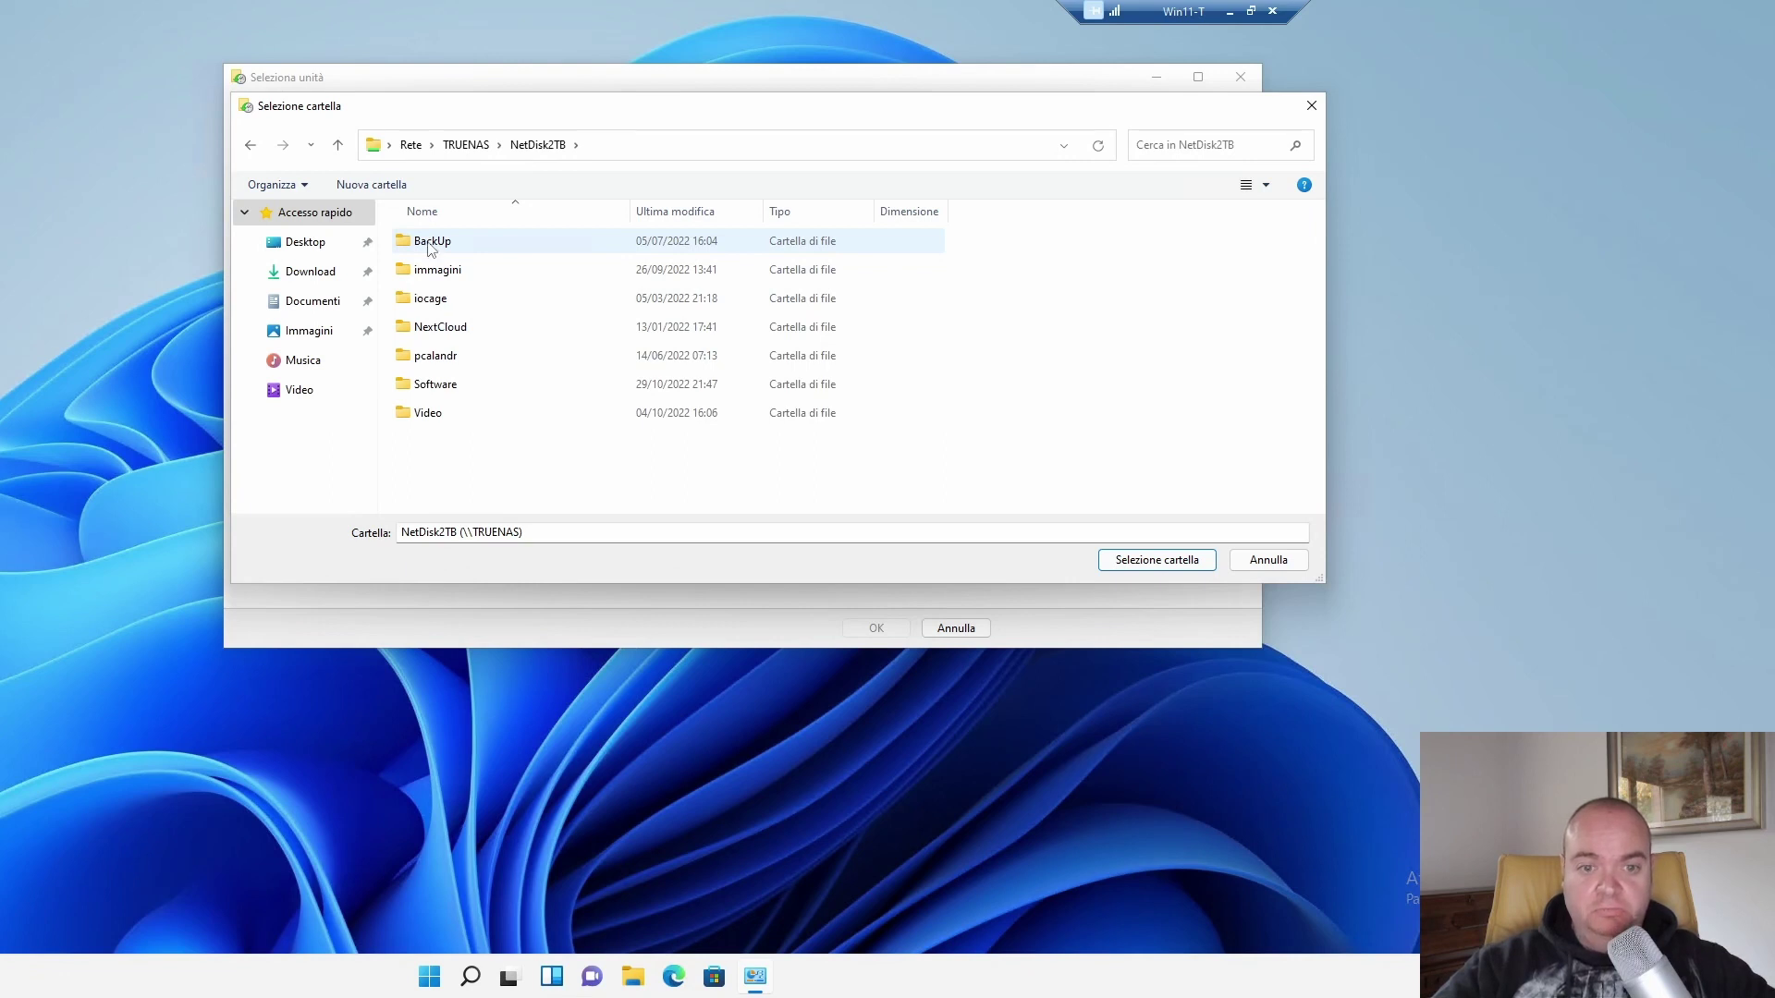
pyautogui.doubleClick(428, 243)
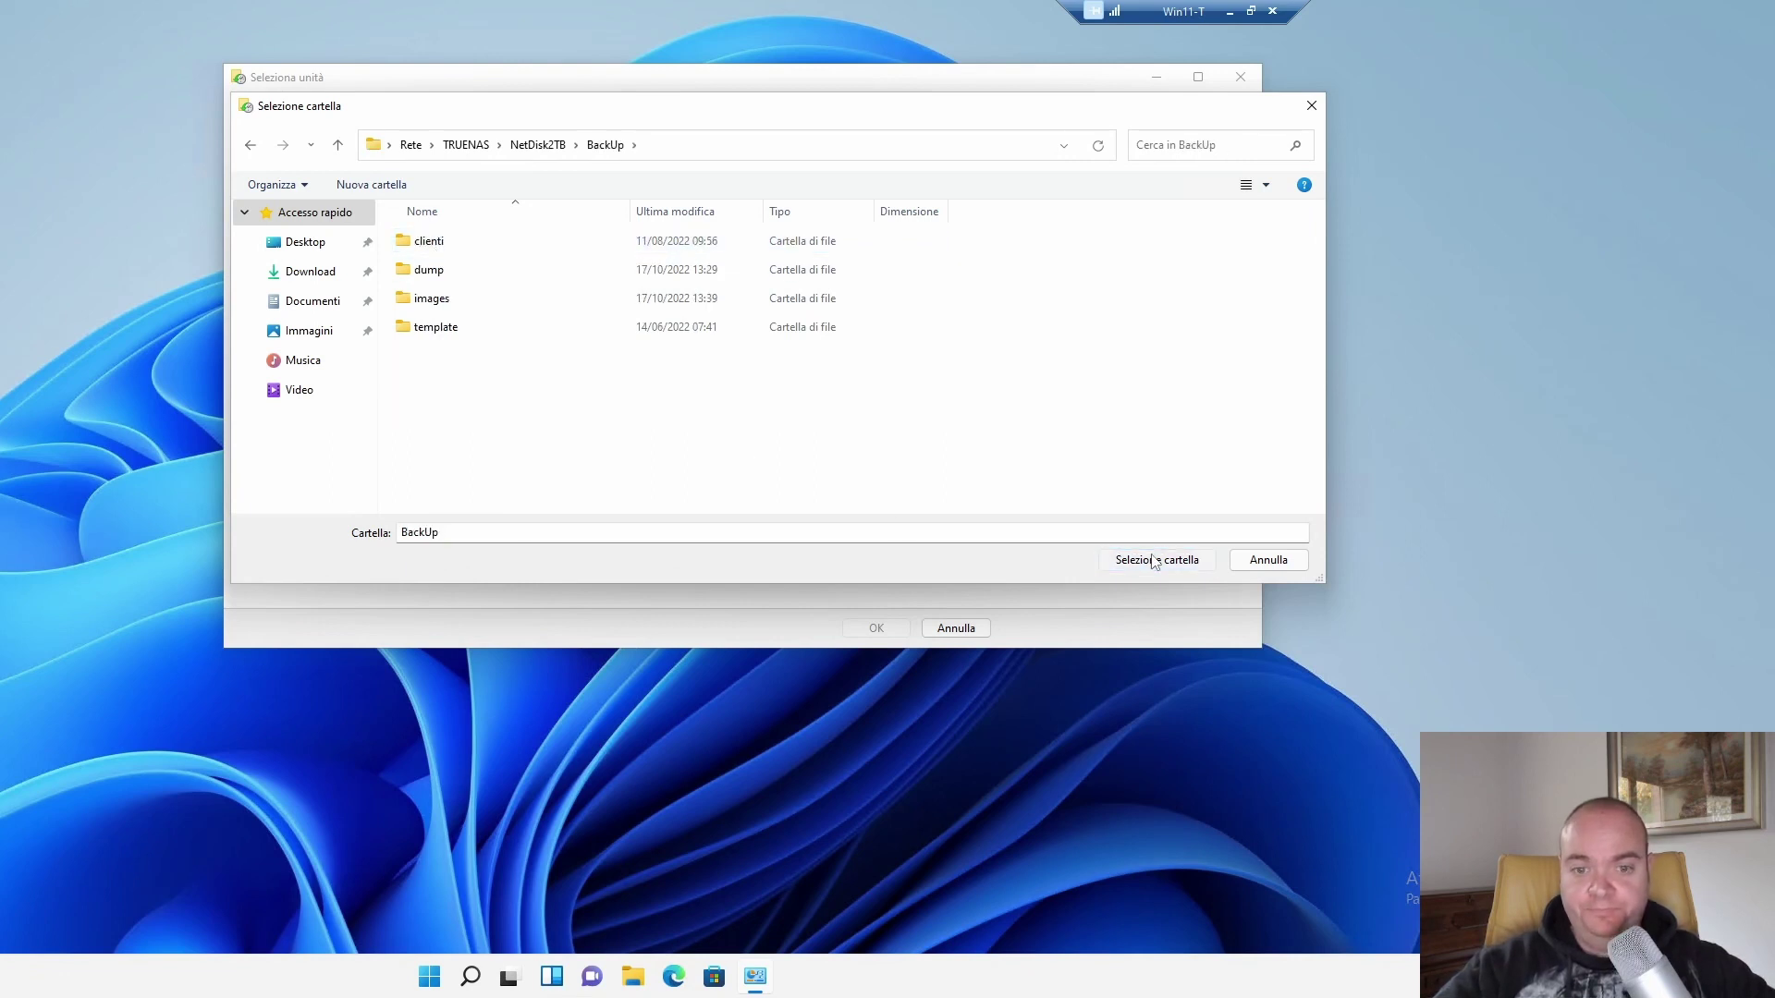
pyautogui.click(1155, 561)
pyautogui.click(875, 627)
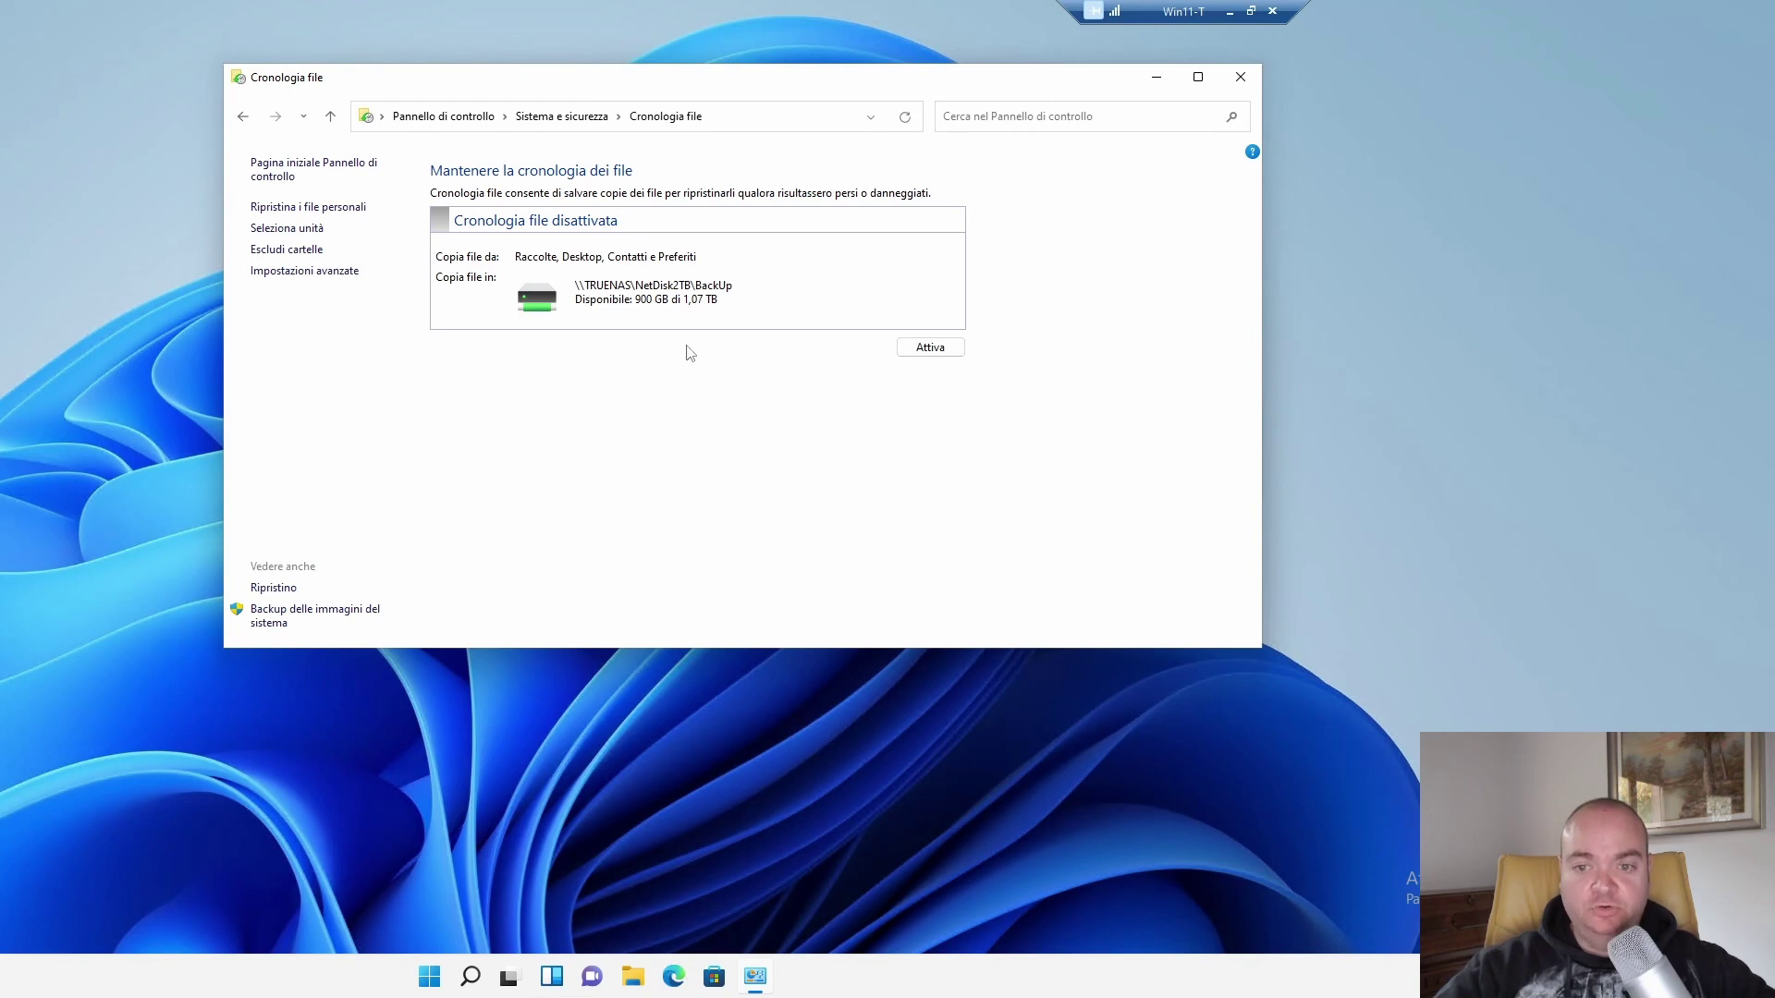
# Turn File History on, then open Advanced settings and its event logs.
pyautogui.click(916, 348)
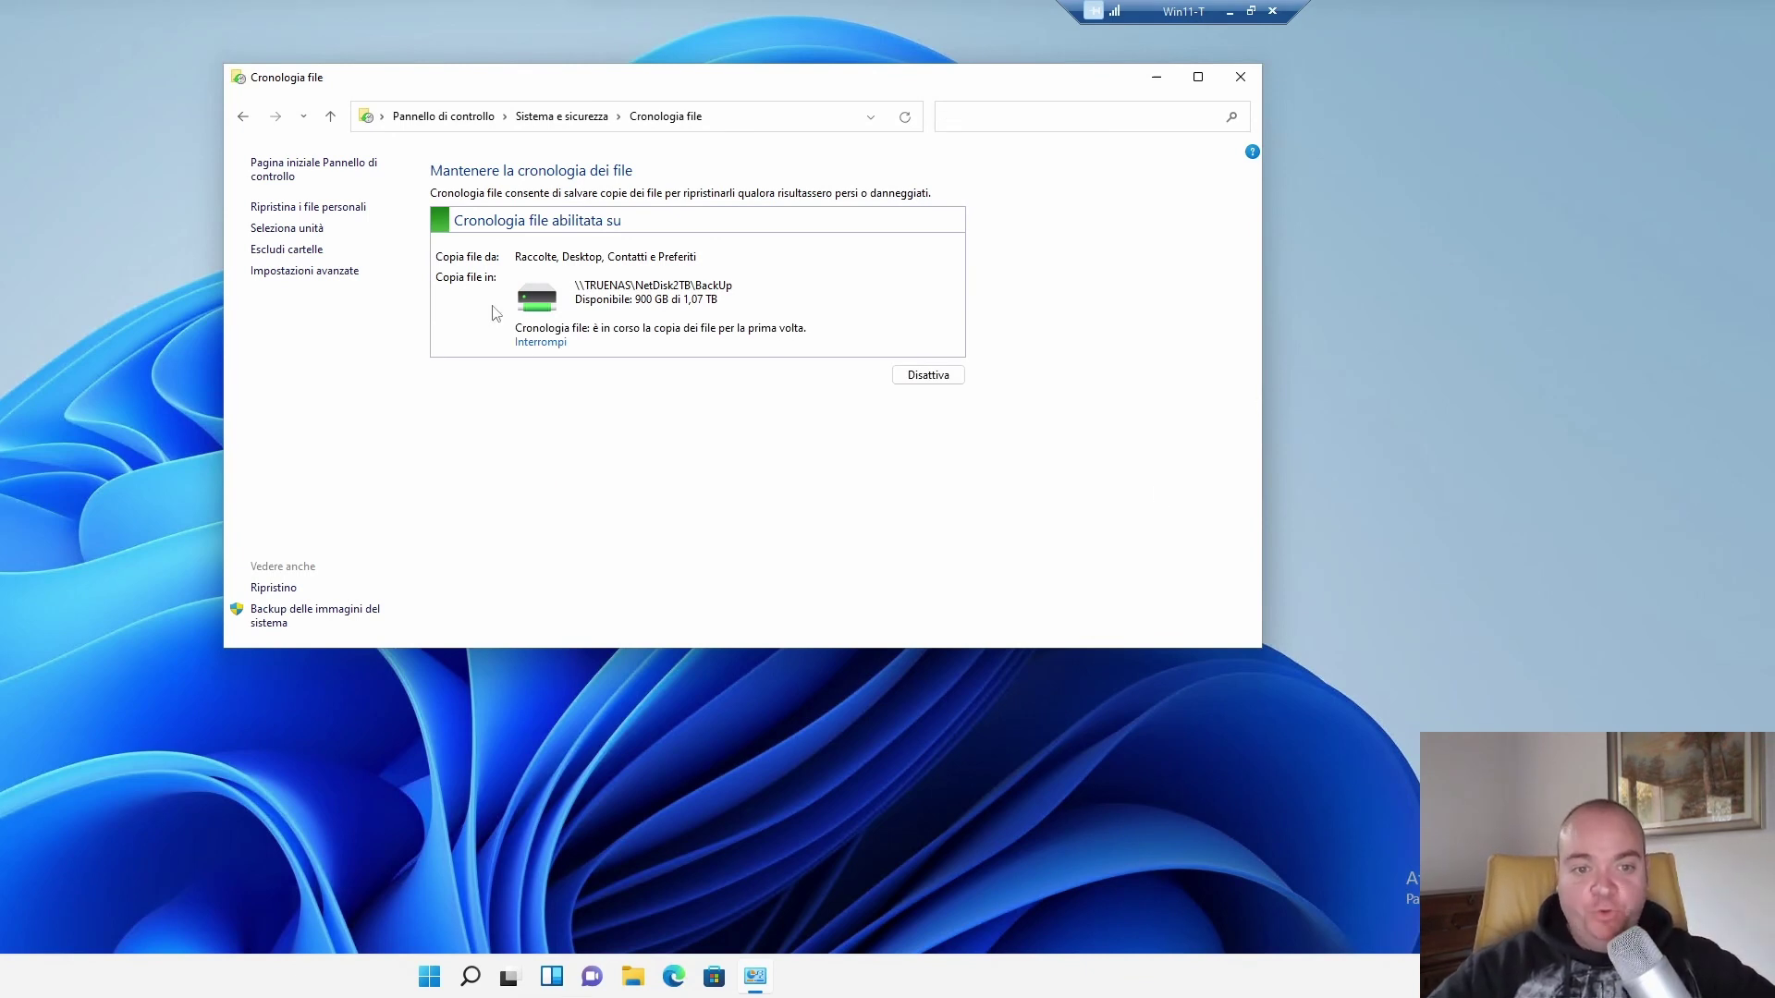
pyautogui.click(304, 270)
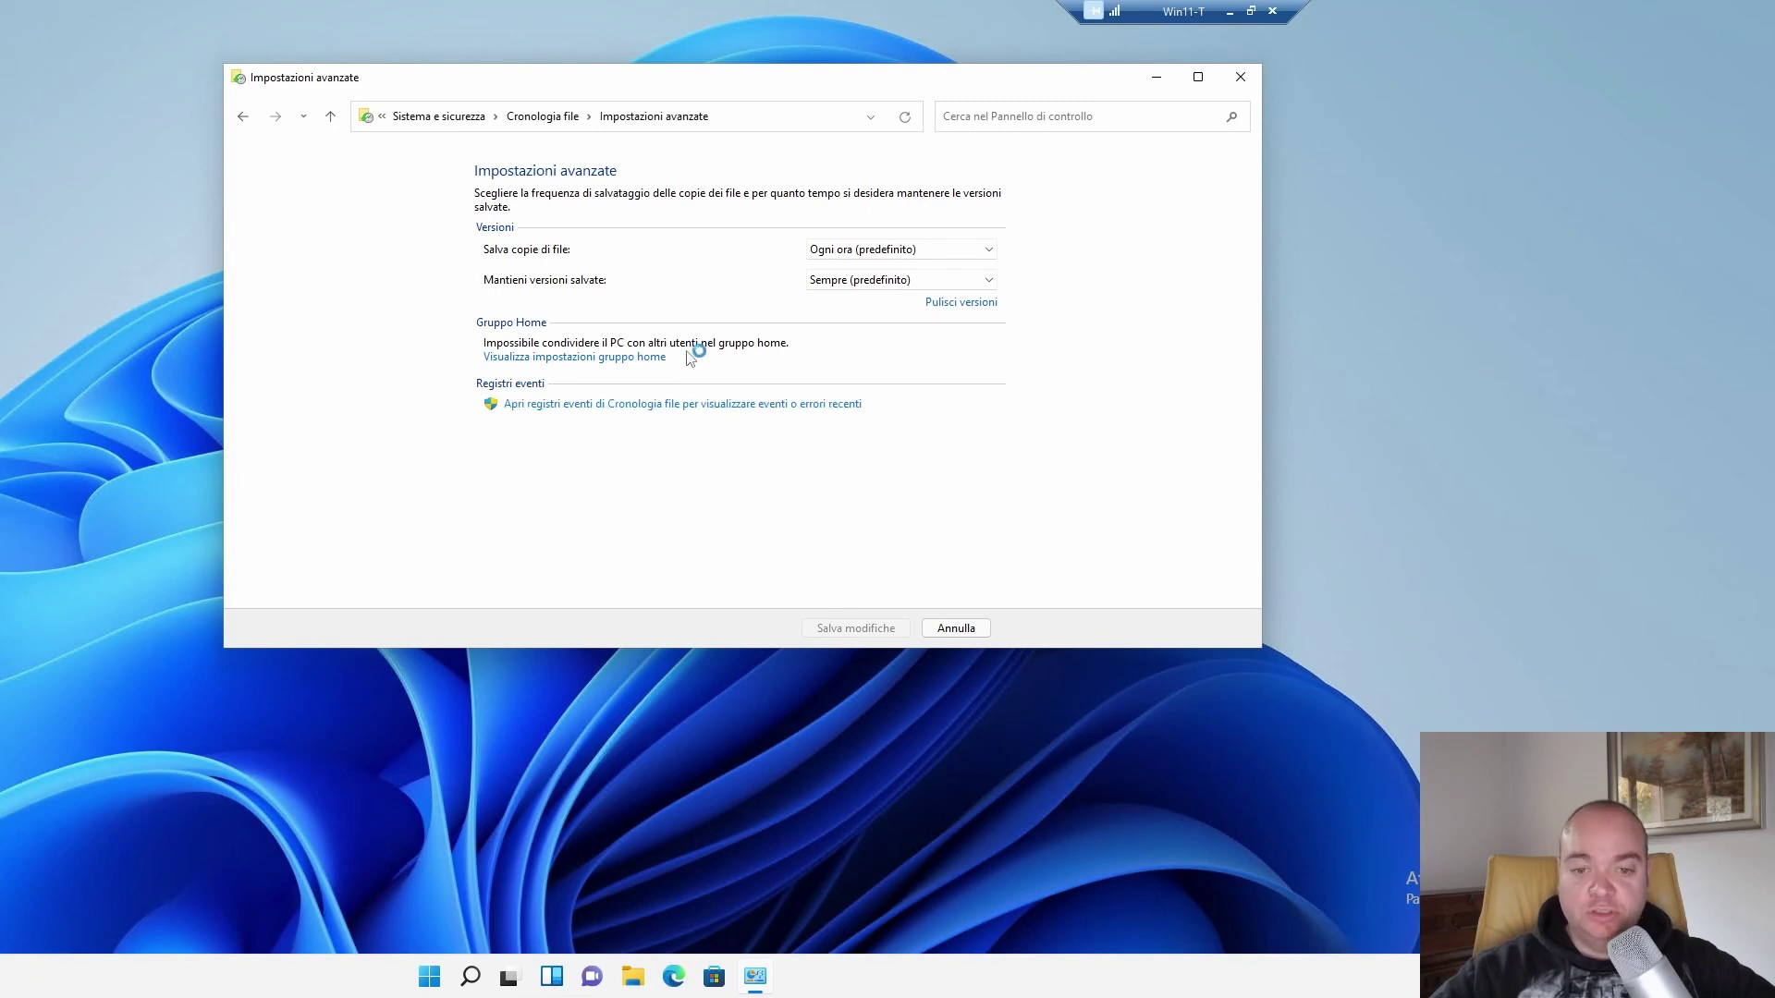
pyautogui.click(642, 404)
# Return to File History and confirm This PC lists NetDisk2TB as drive Z: with 900 GB free.
pyautogui.click(242, 116)
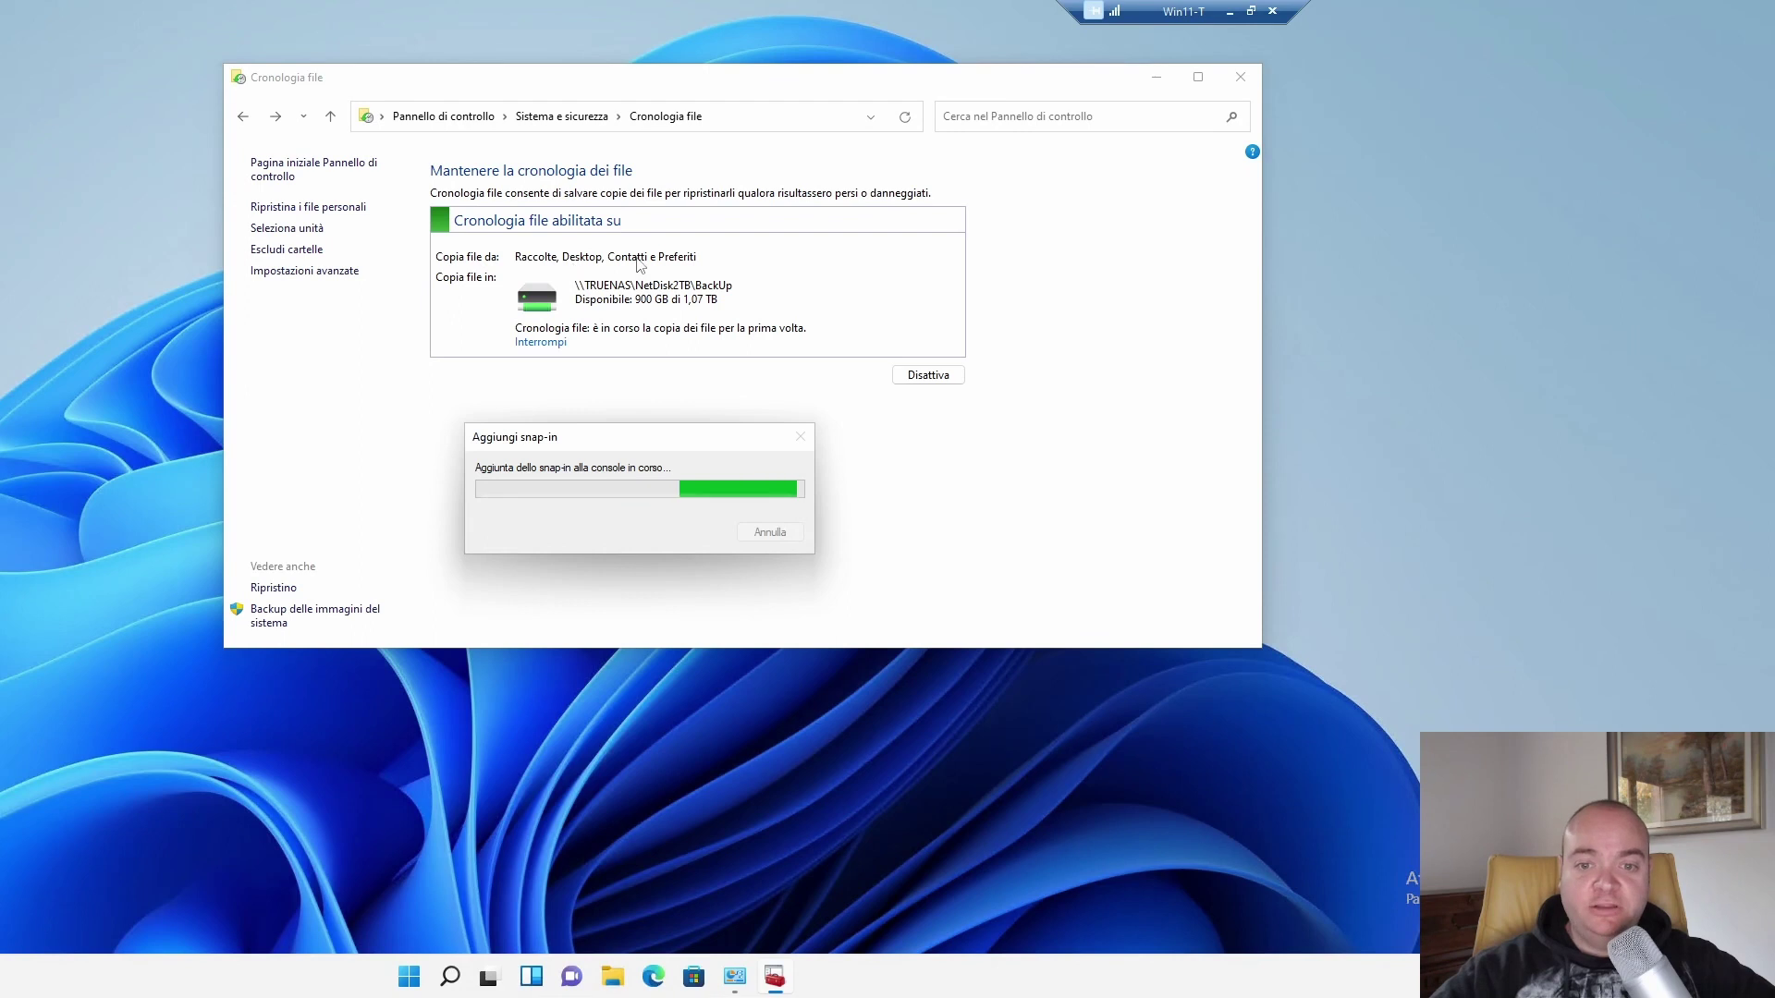
pyautogui.click(610, 977)
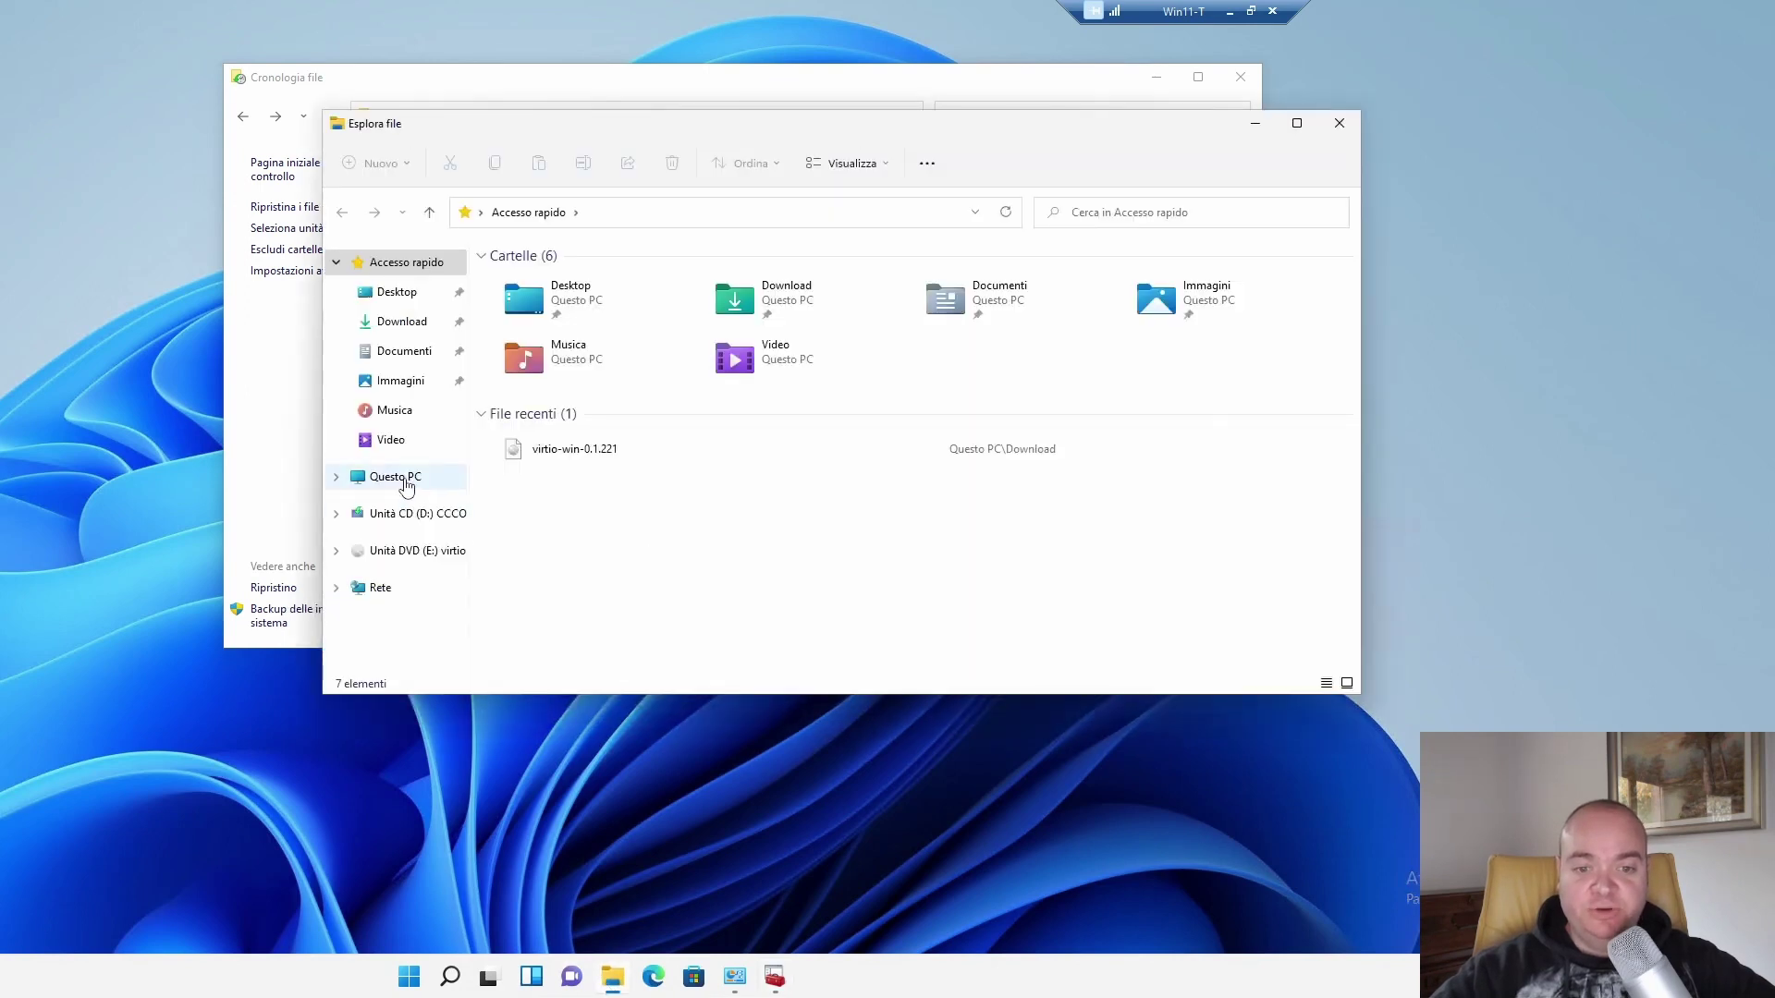
pyautogui.click(407, 487)
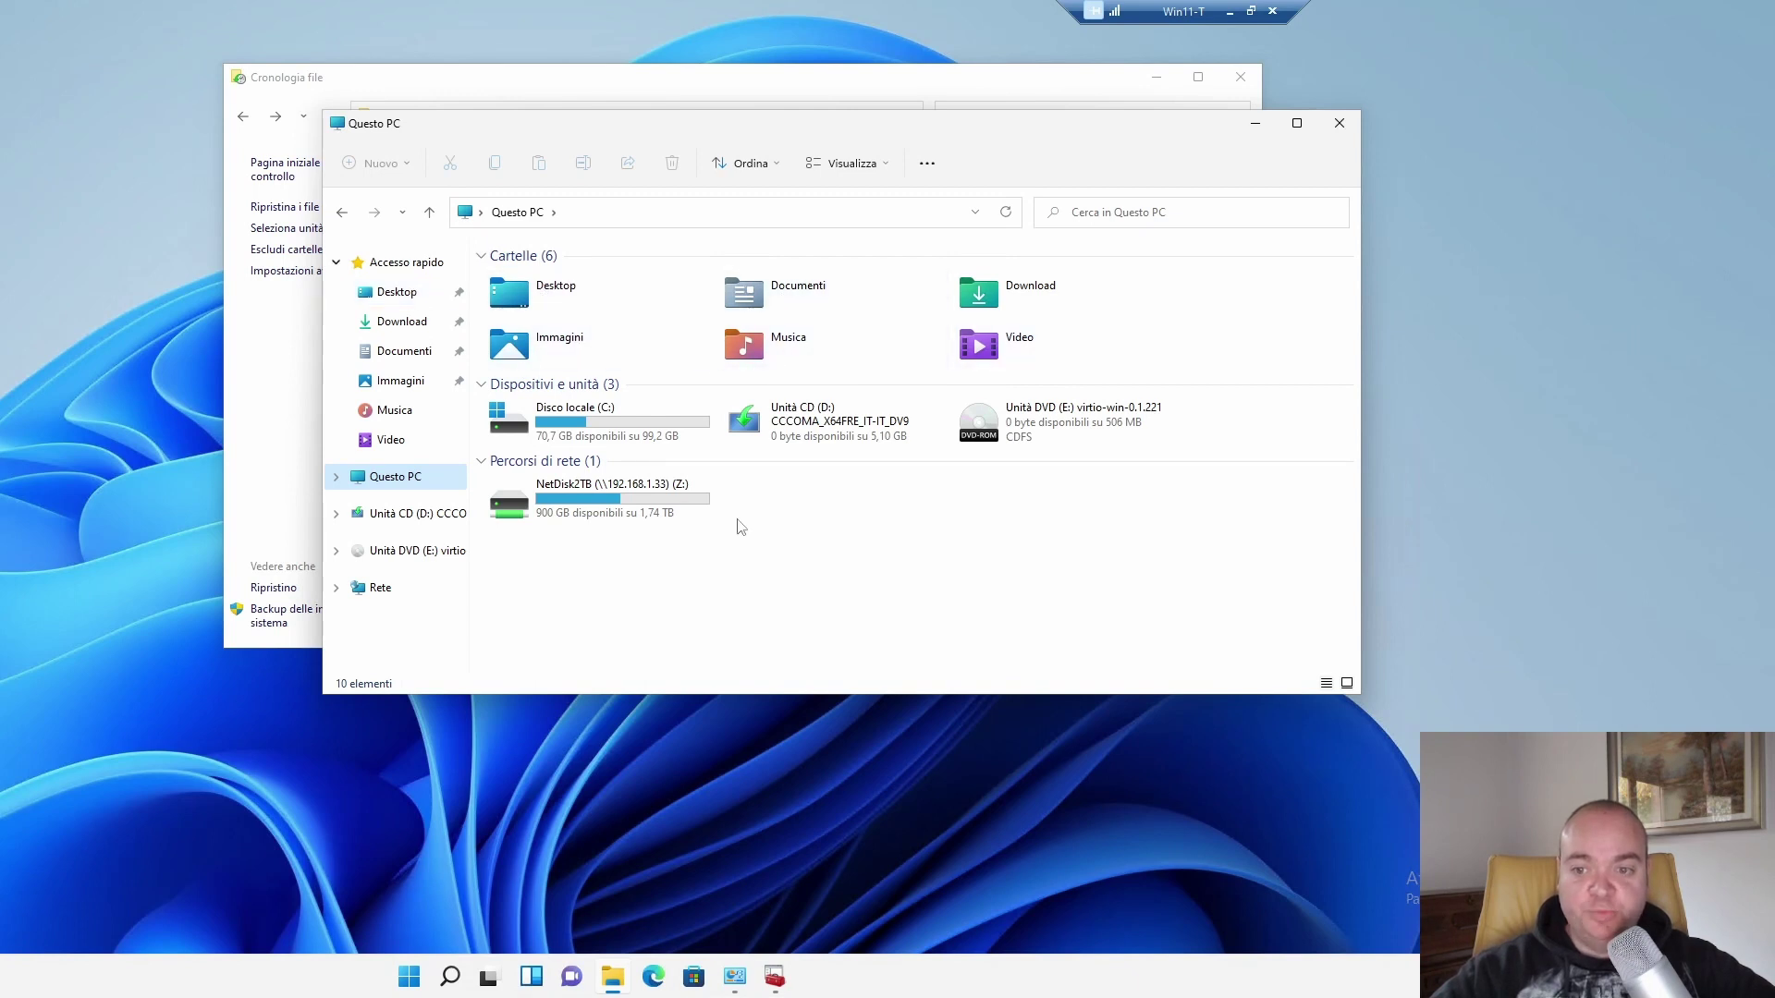
pyautogui.click(686, 32)
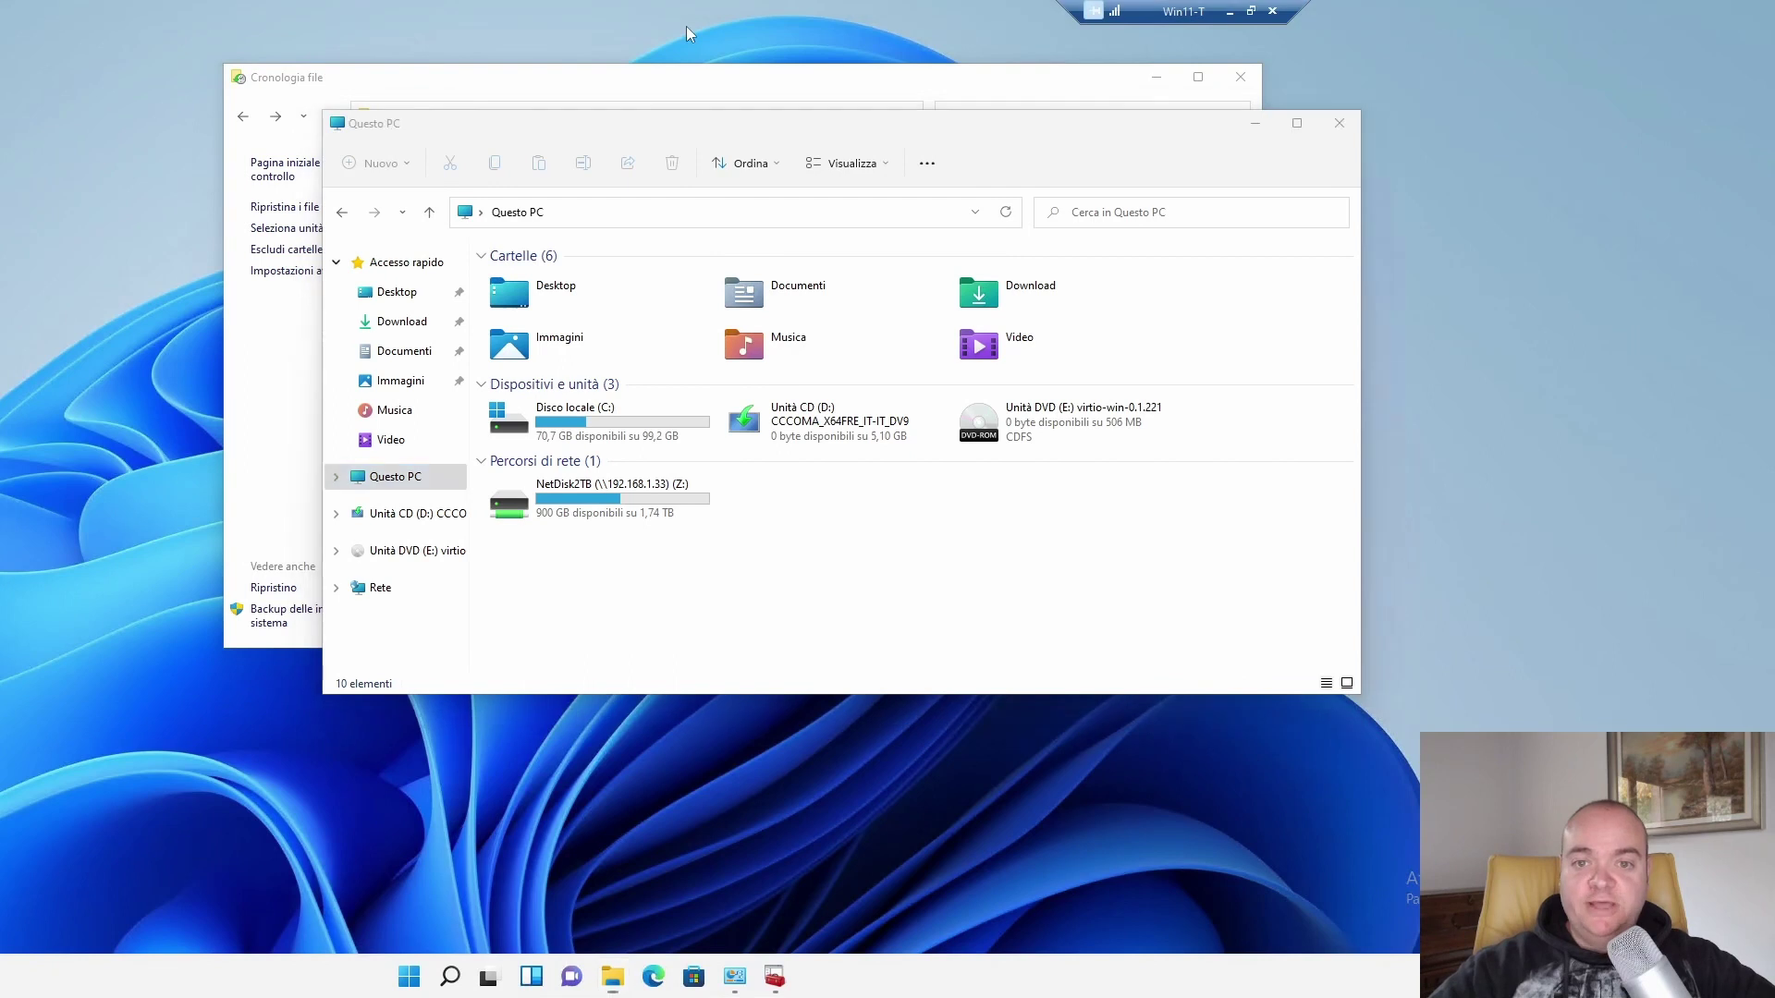
# Create a desktop text file named test and insert the 15:29 31/10/2022 timestamp in Notepad.
pyautogui.rightClick(686, 26)
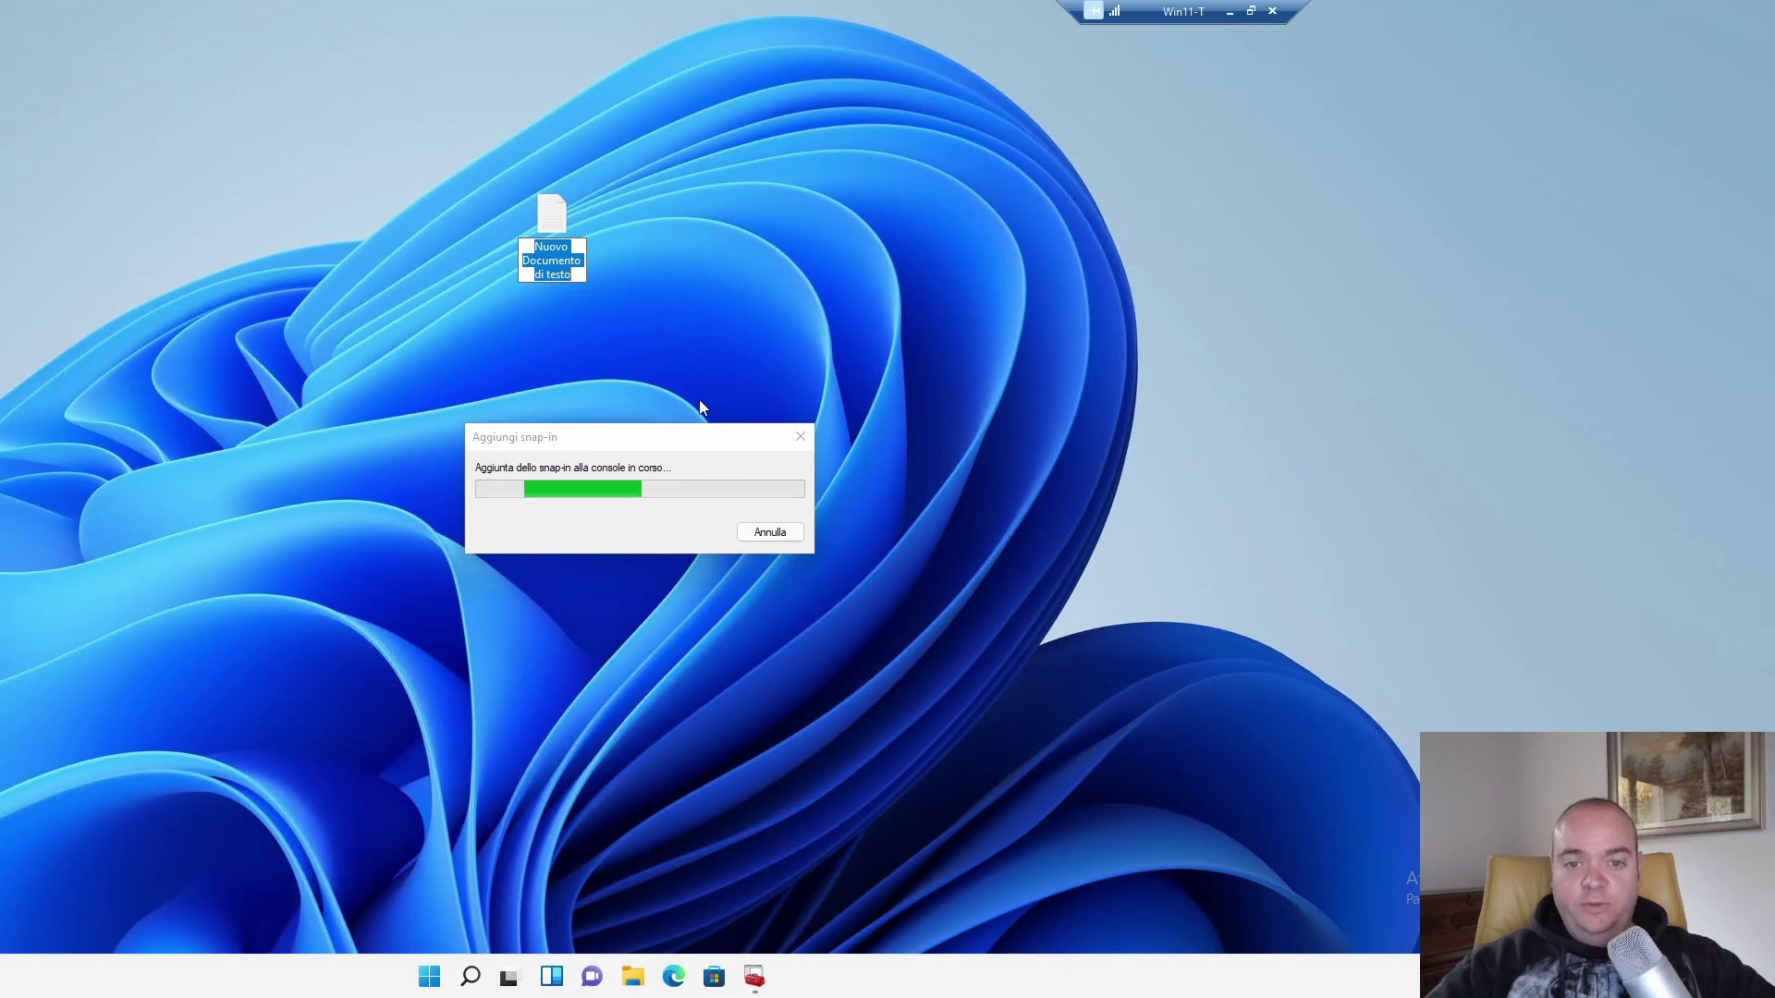
pyautogui.press('Return')
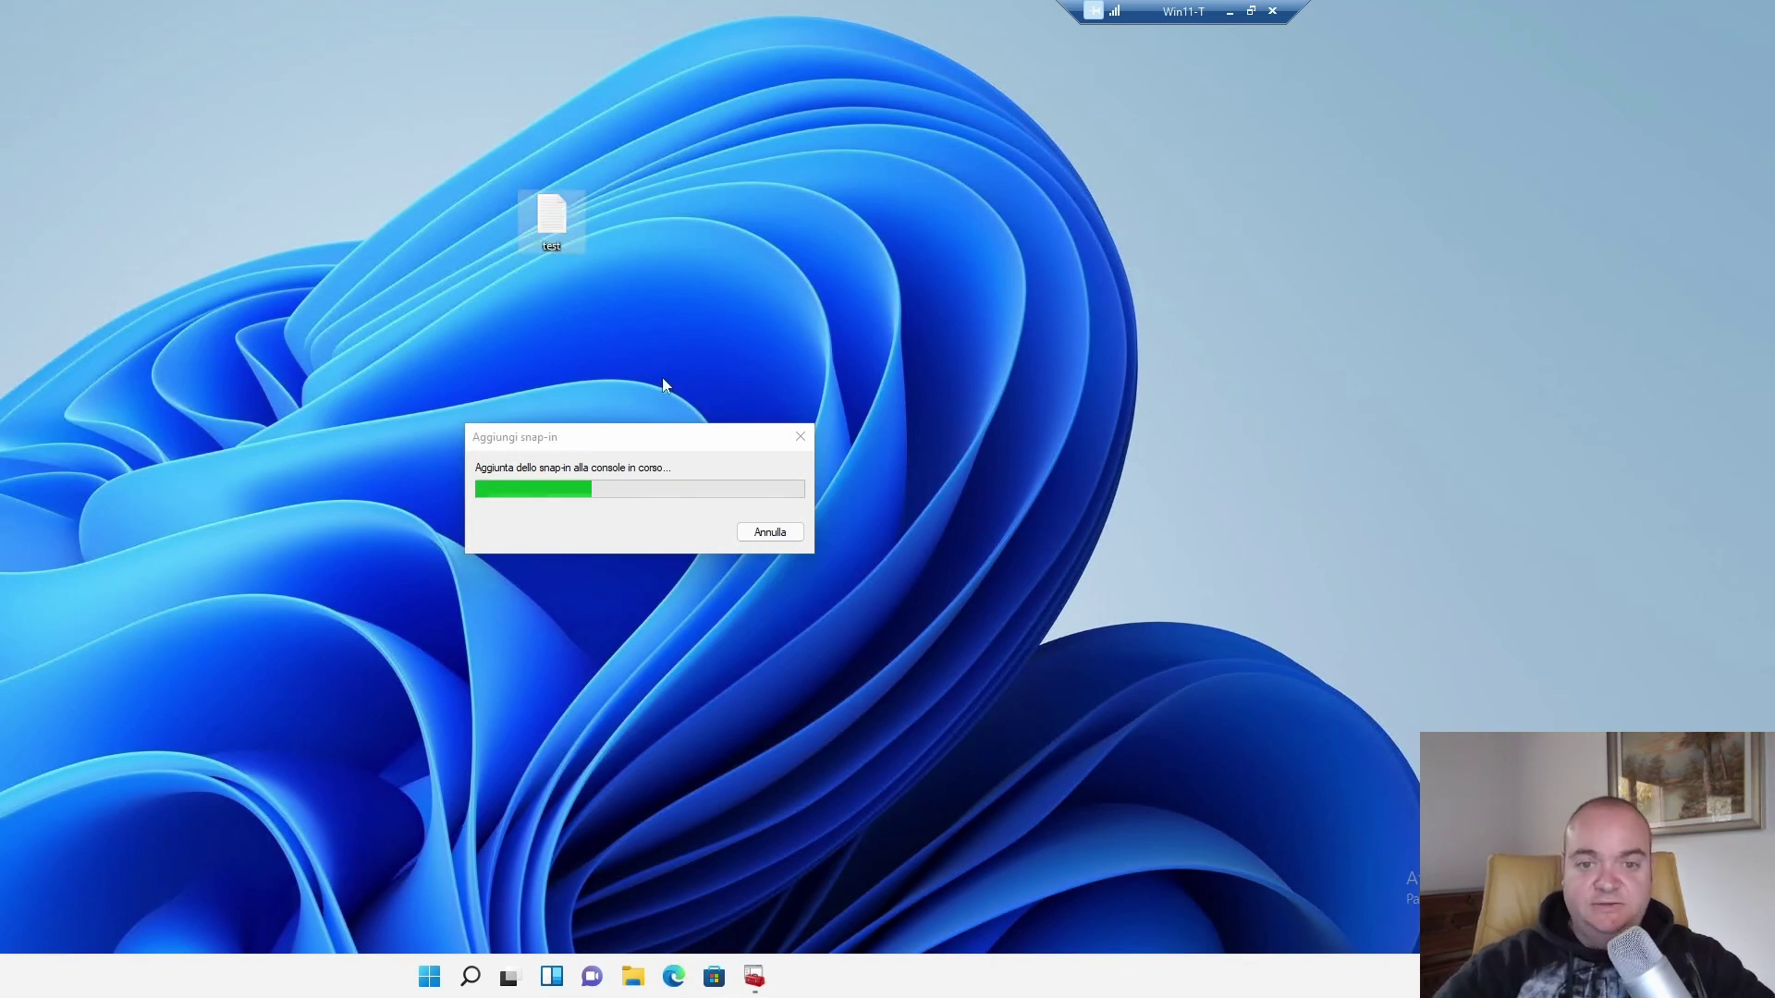
pyautogui.doubleClick(552, 220)
pyautogui.press('F5')
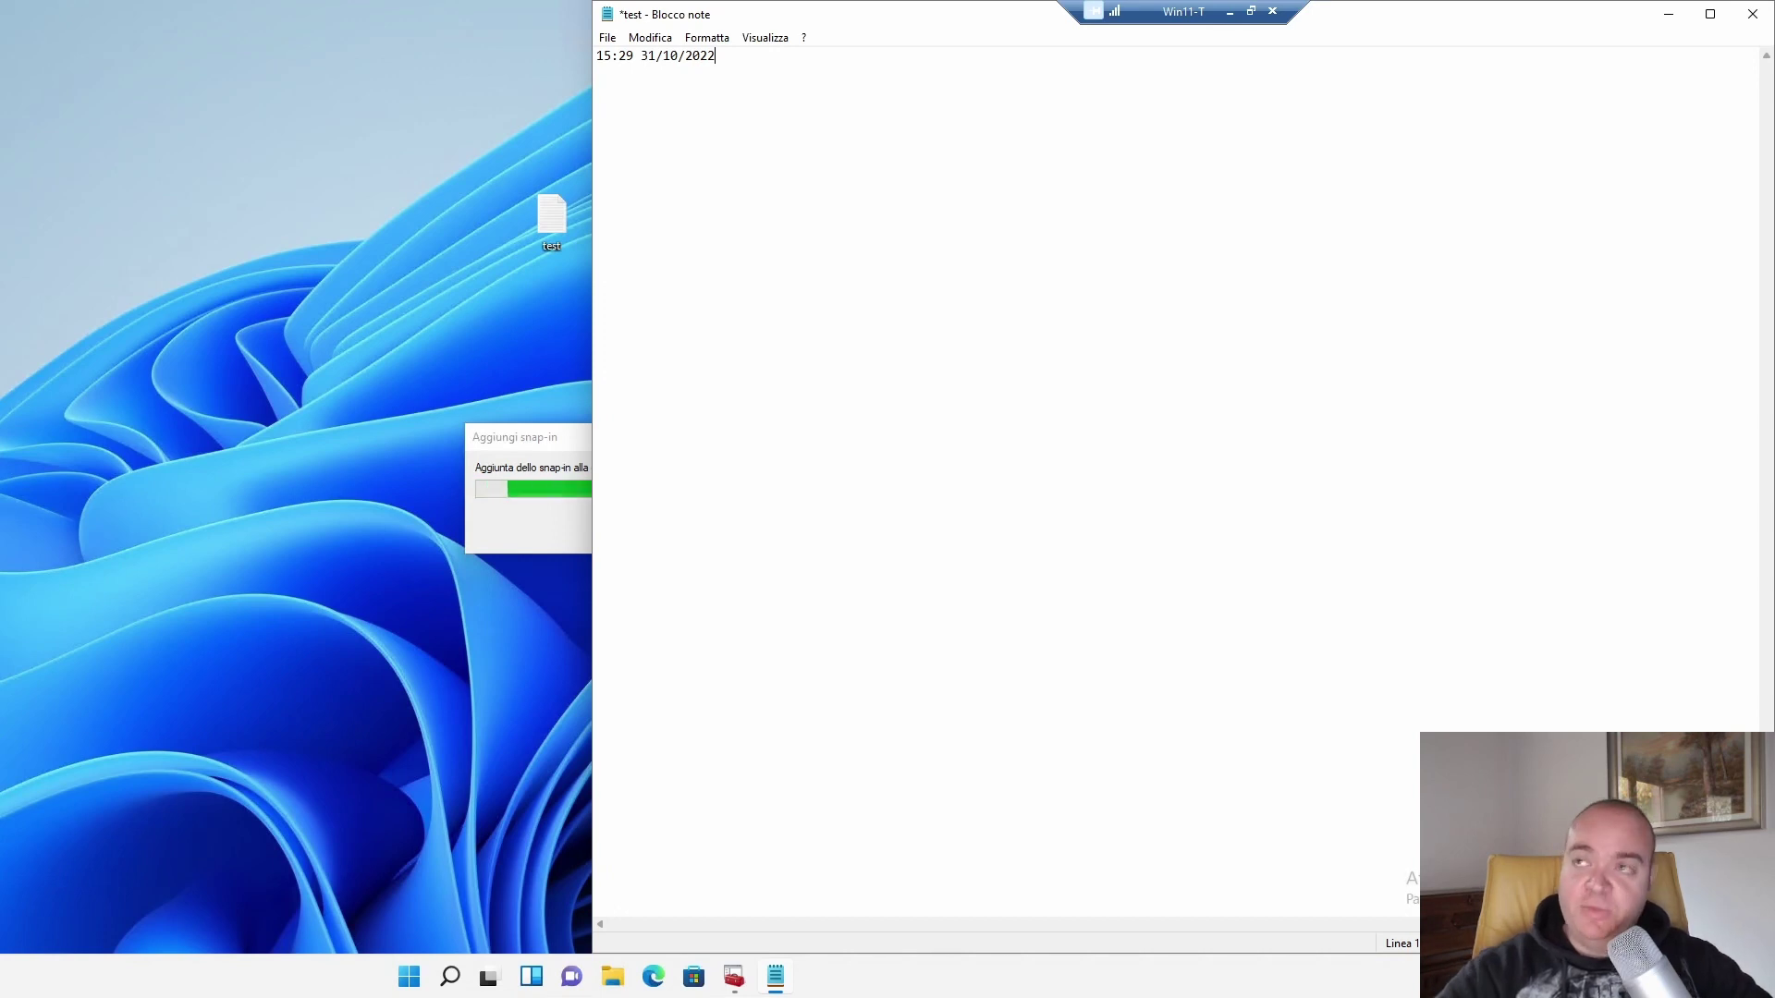
pyautogui.press('Return')
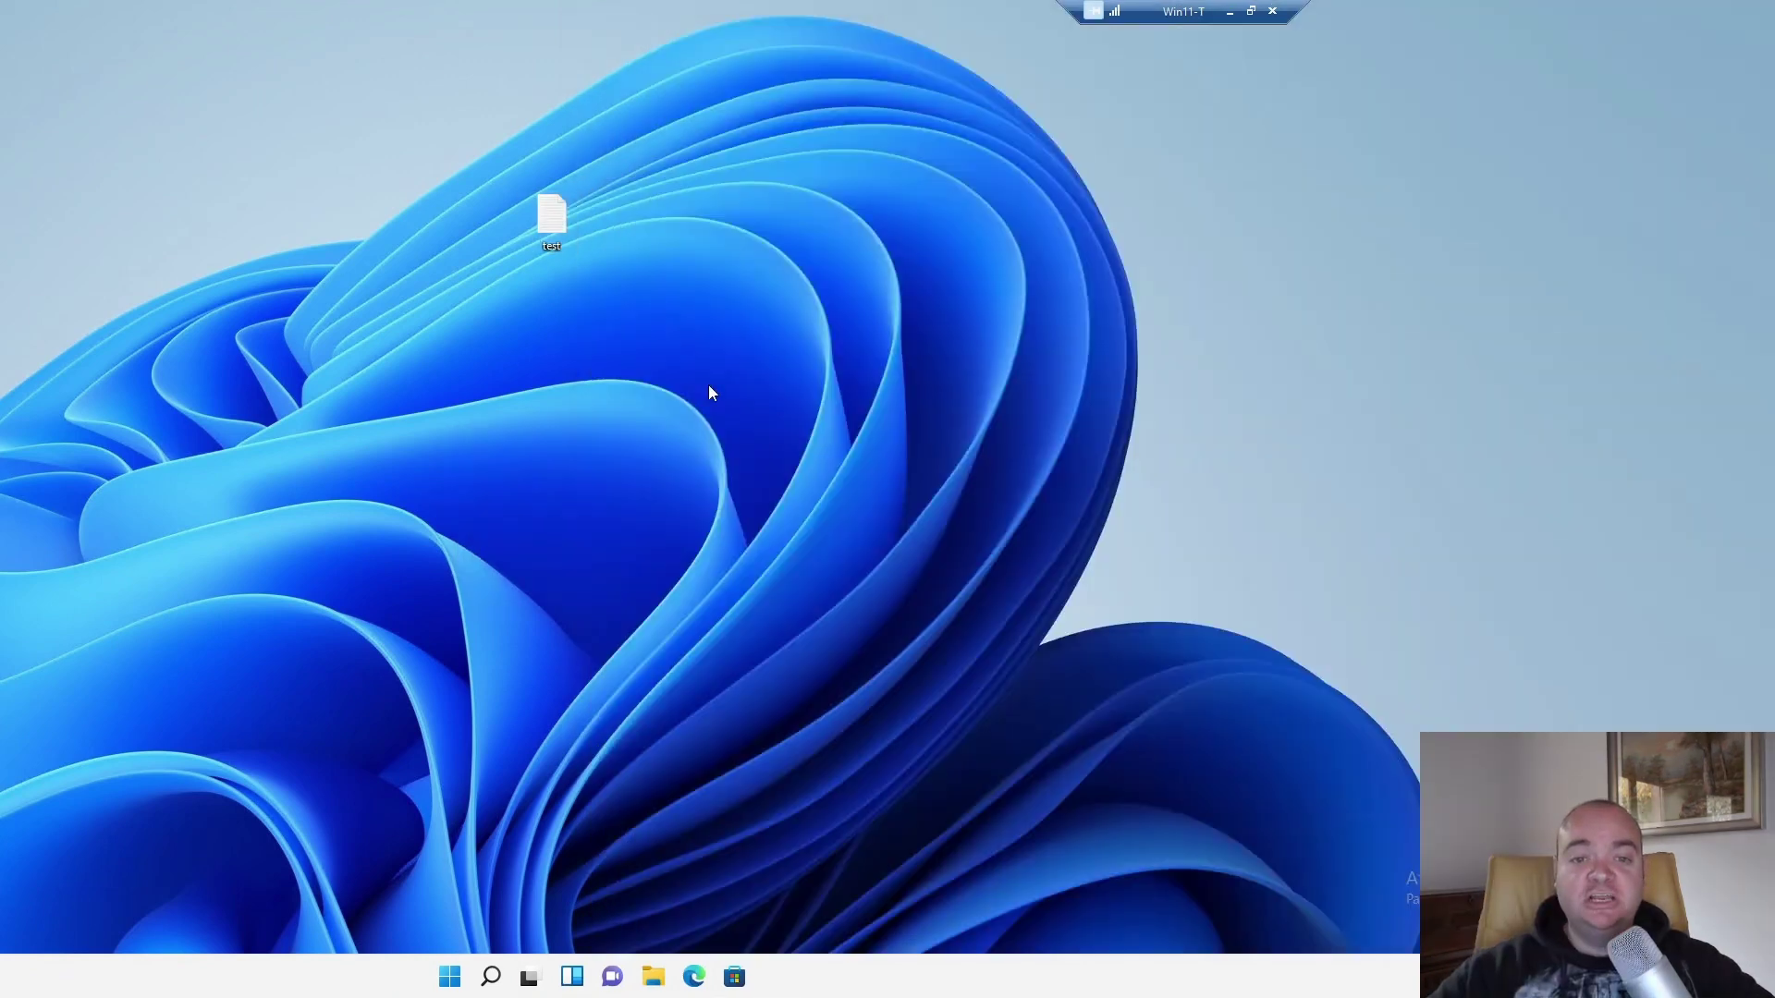
# Move the test icon and check its Properties for previous versions, finding none.
pyautogui.moveTo(556, 218); pyautogui.dragTo(678, 124)
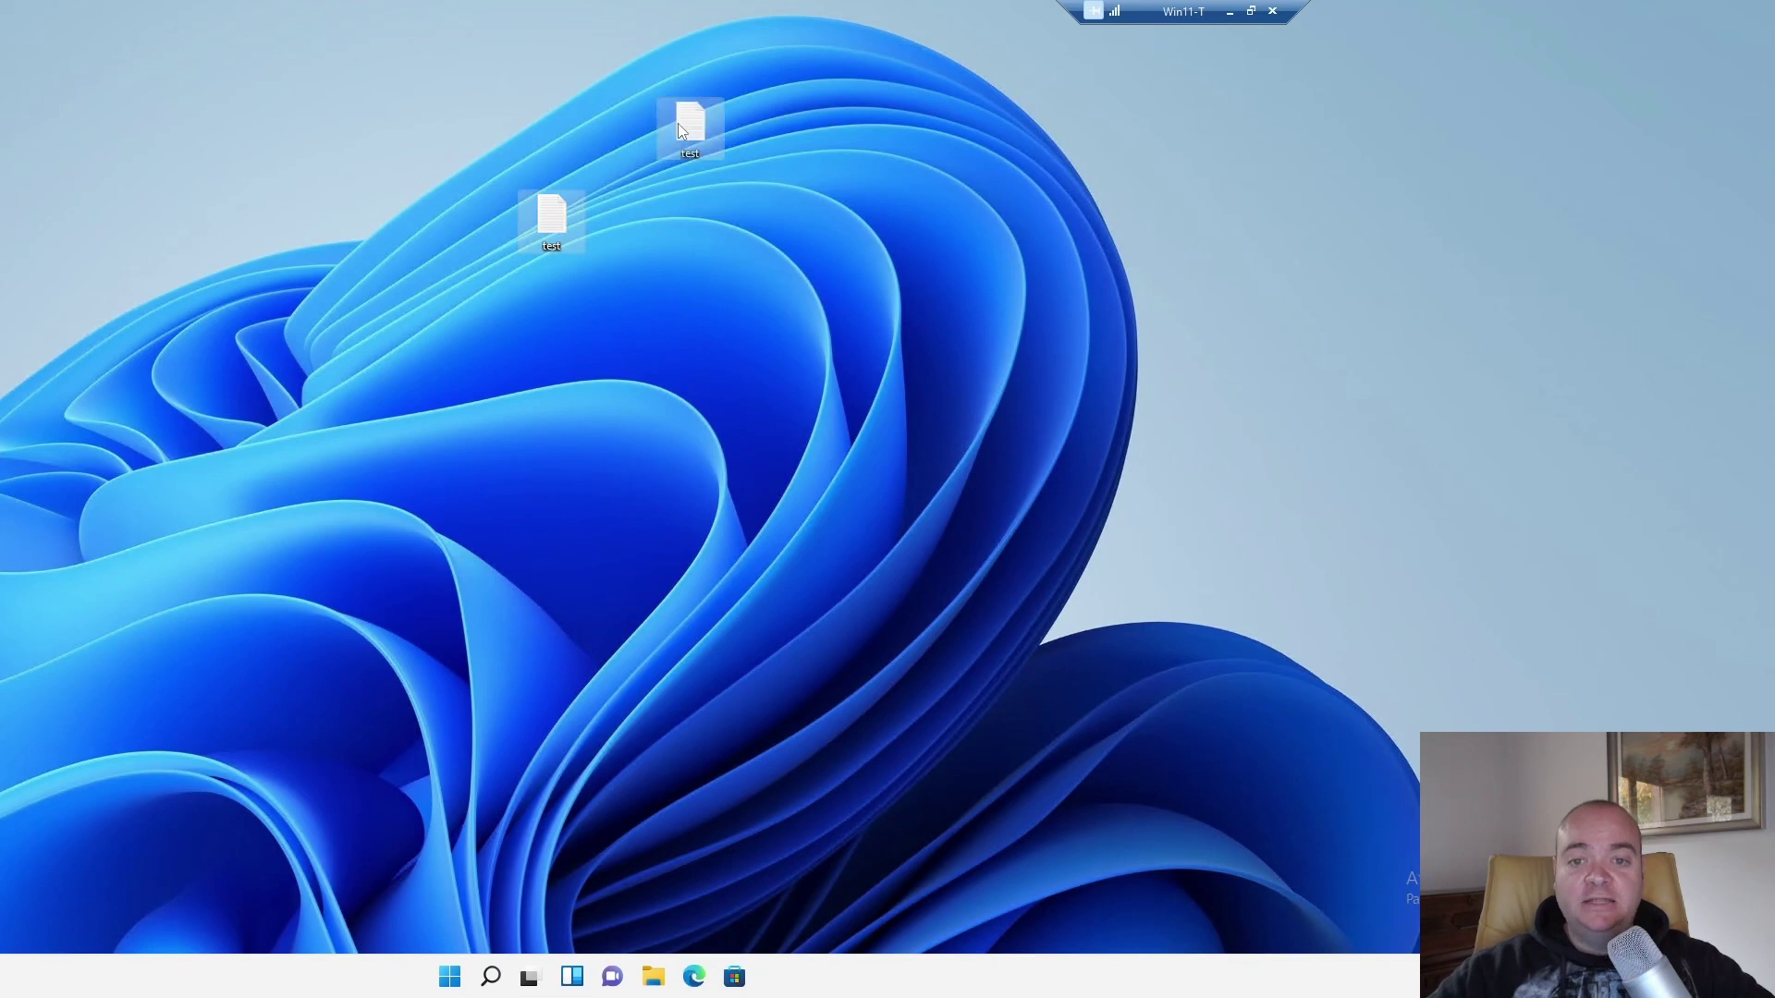
pyautogui.rightClick(680, 126)
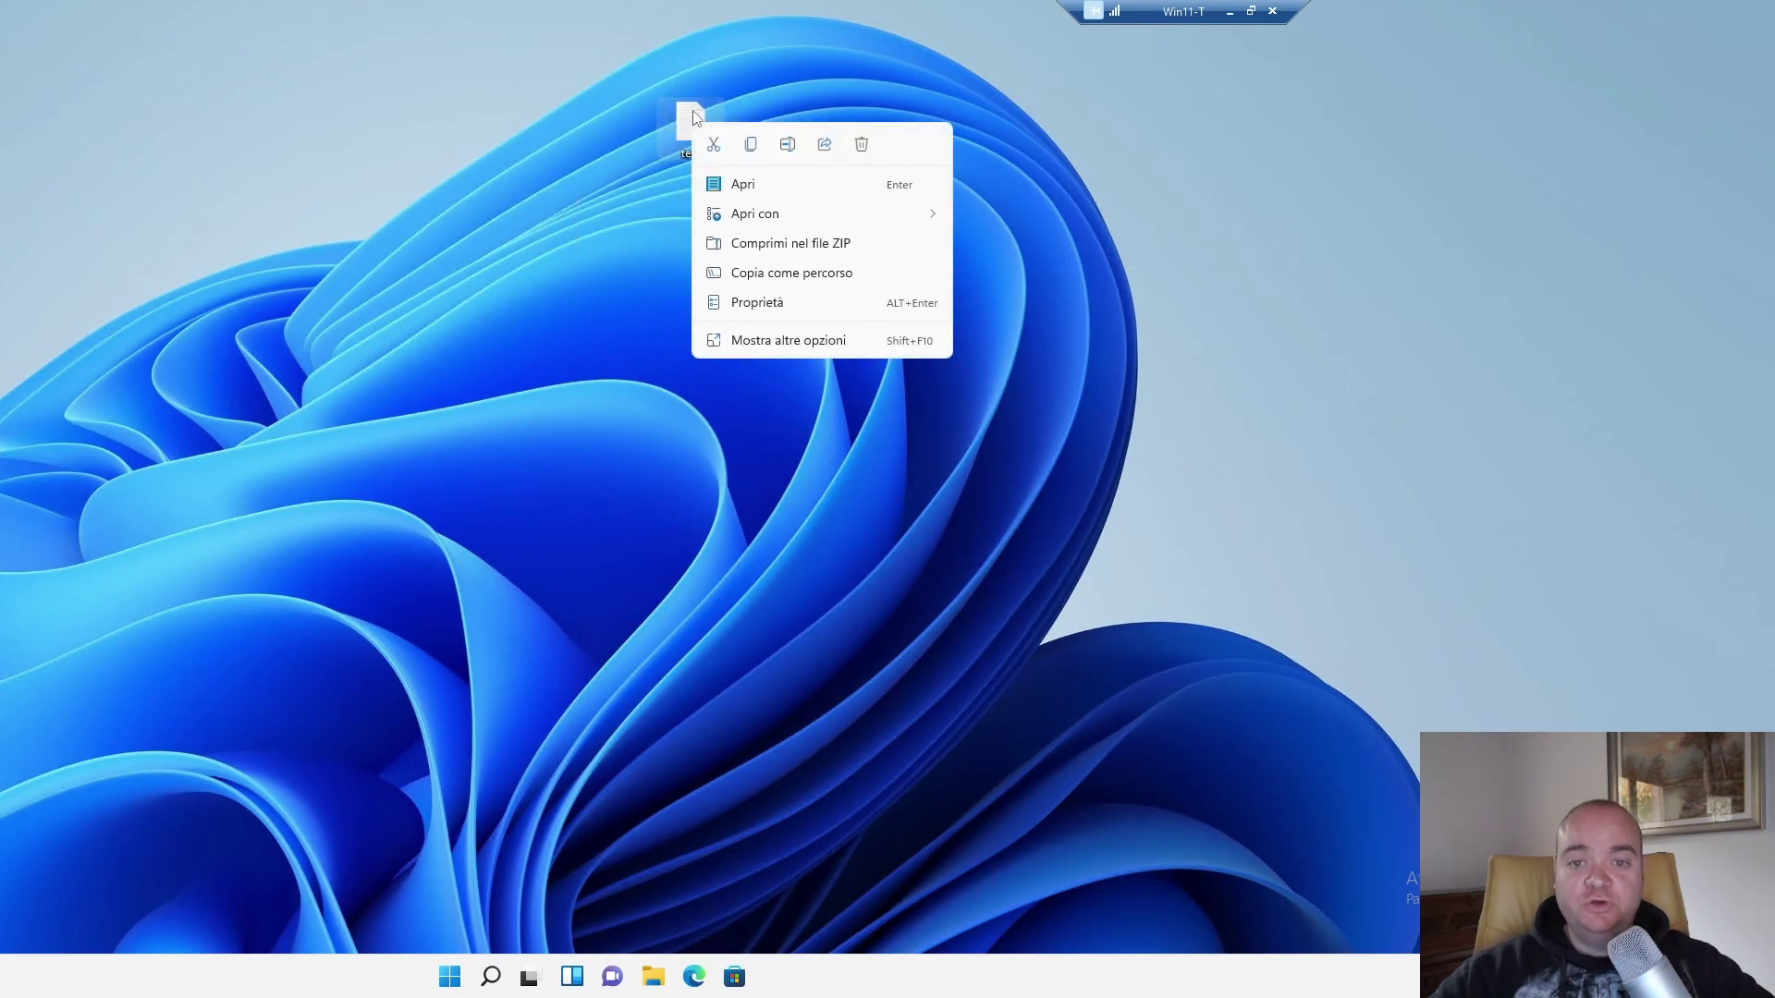
pyautogui.click(772, 304)
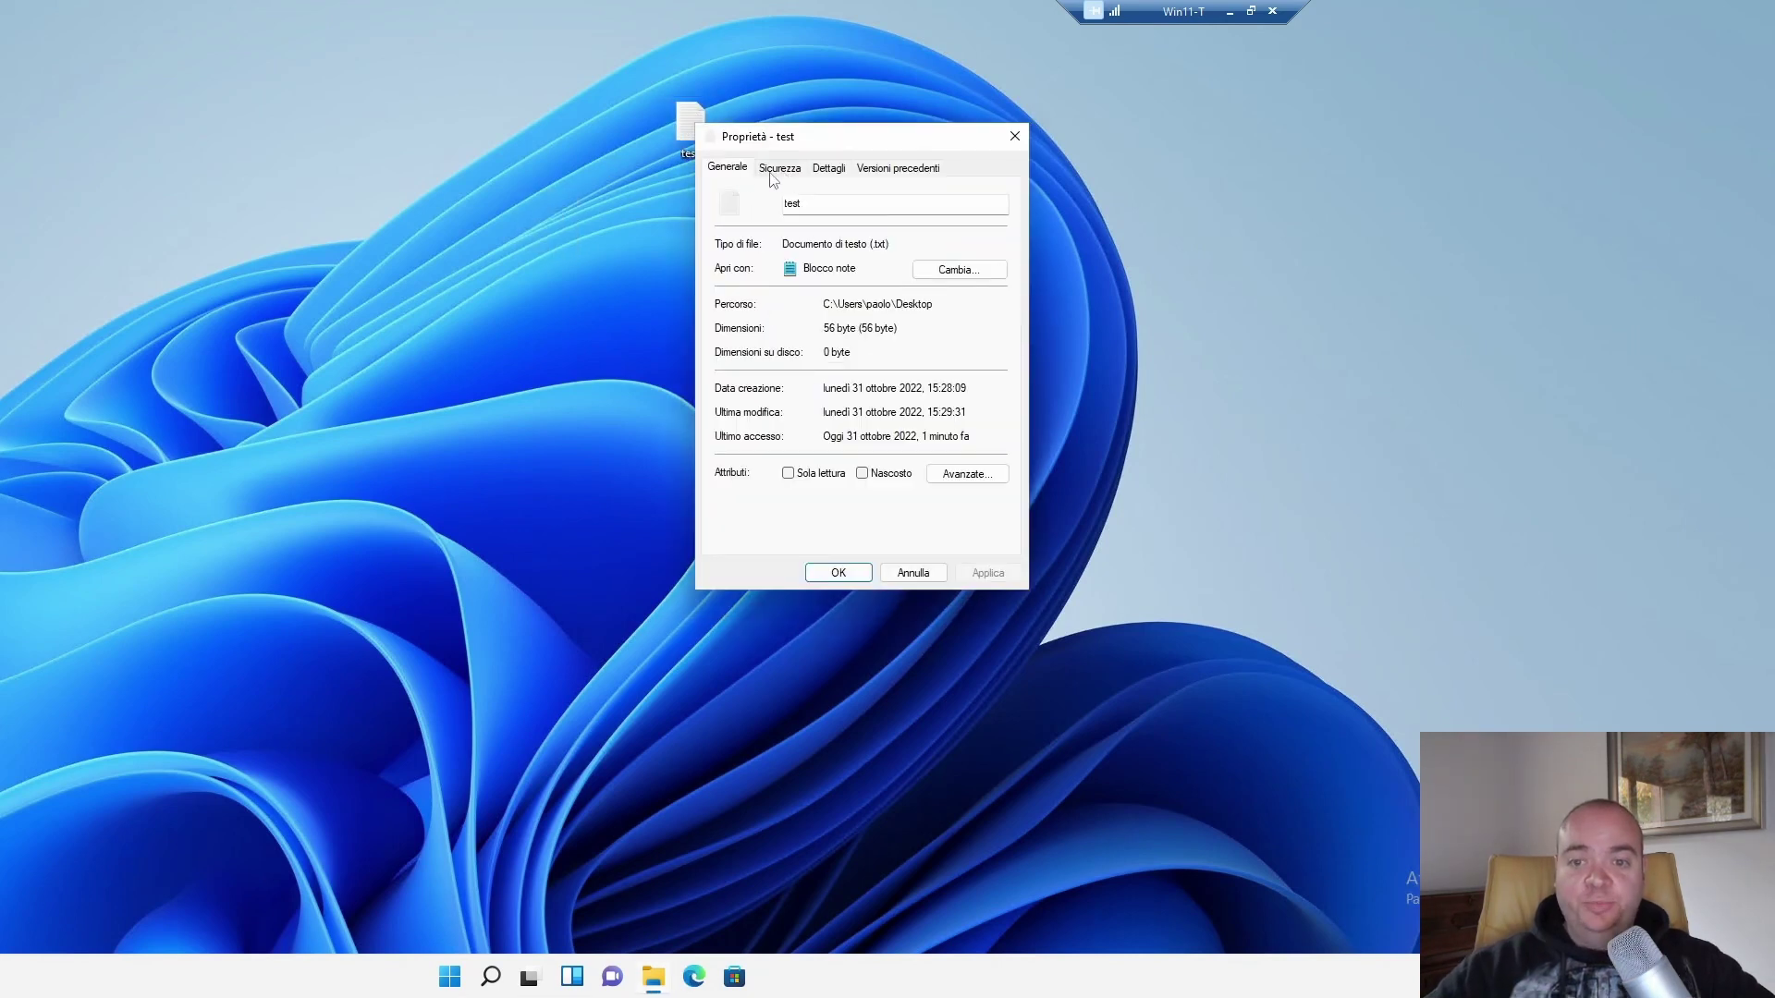
pyautogui.click(891, 174)
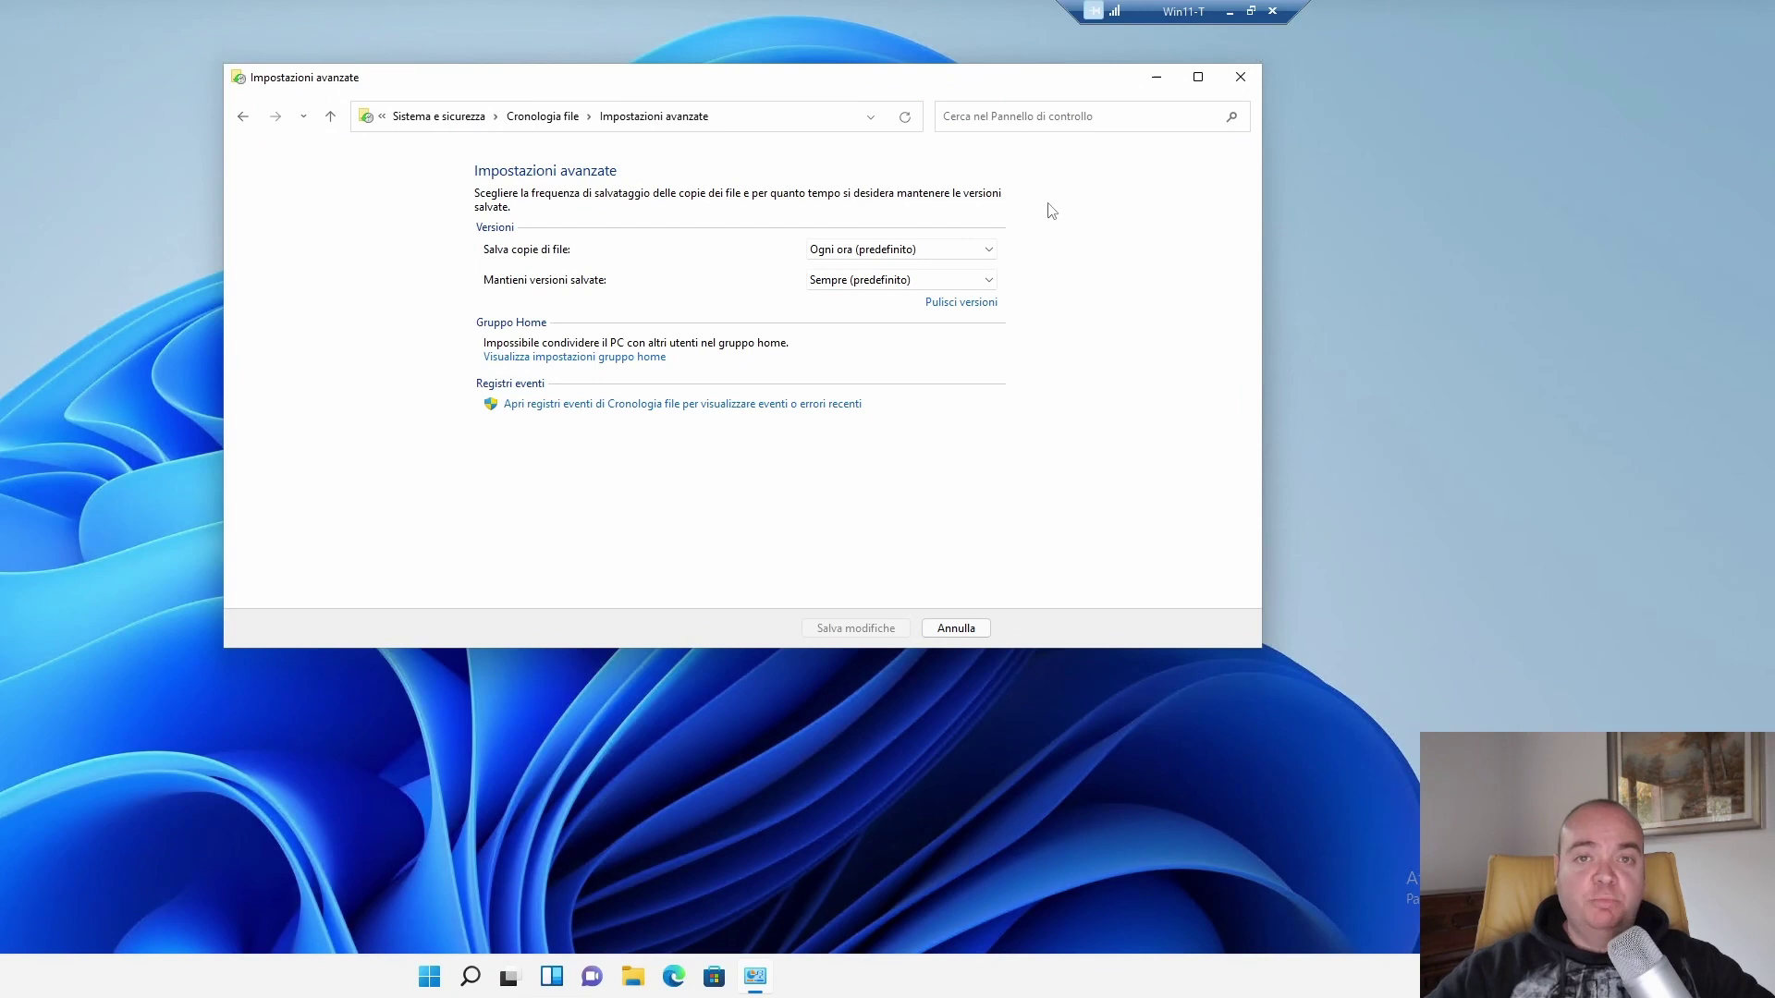
# Set 'Salva copie di file' to 'Ogni 10 minuti', save changes, and close Cronologia file.
pyautogui.click(907, 249)
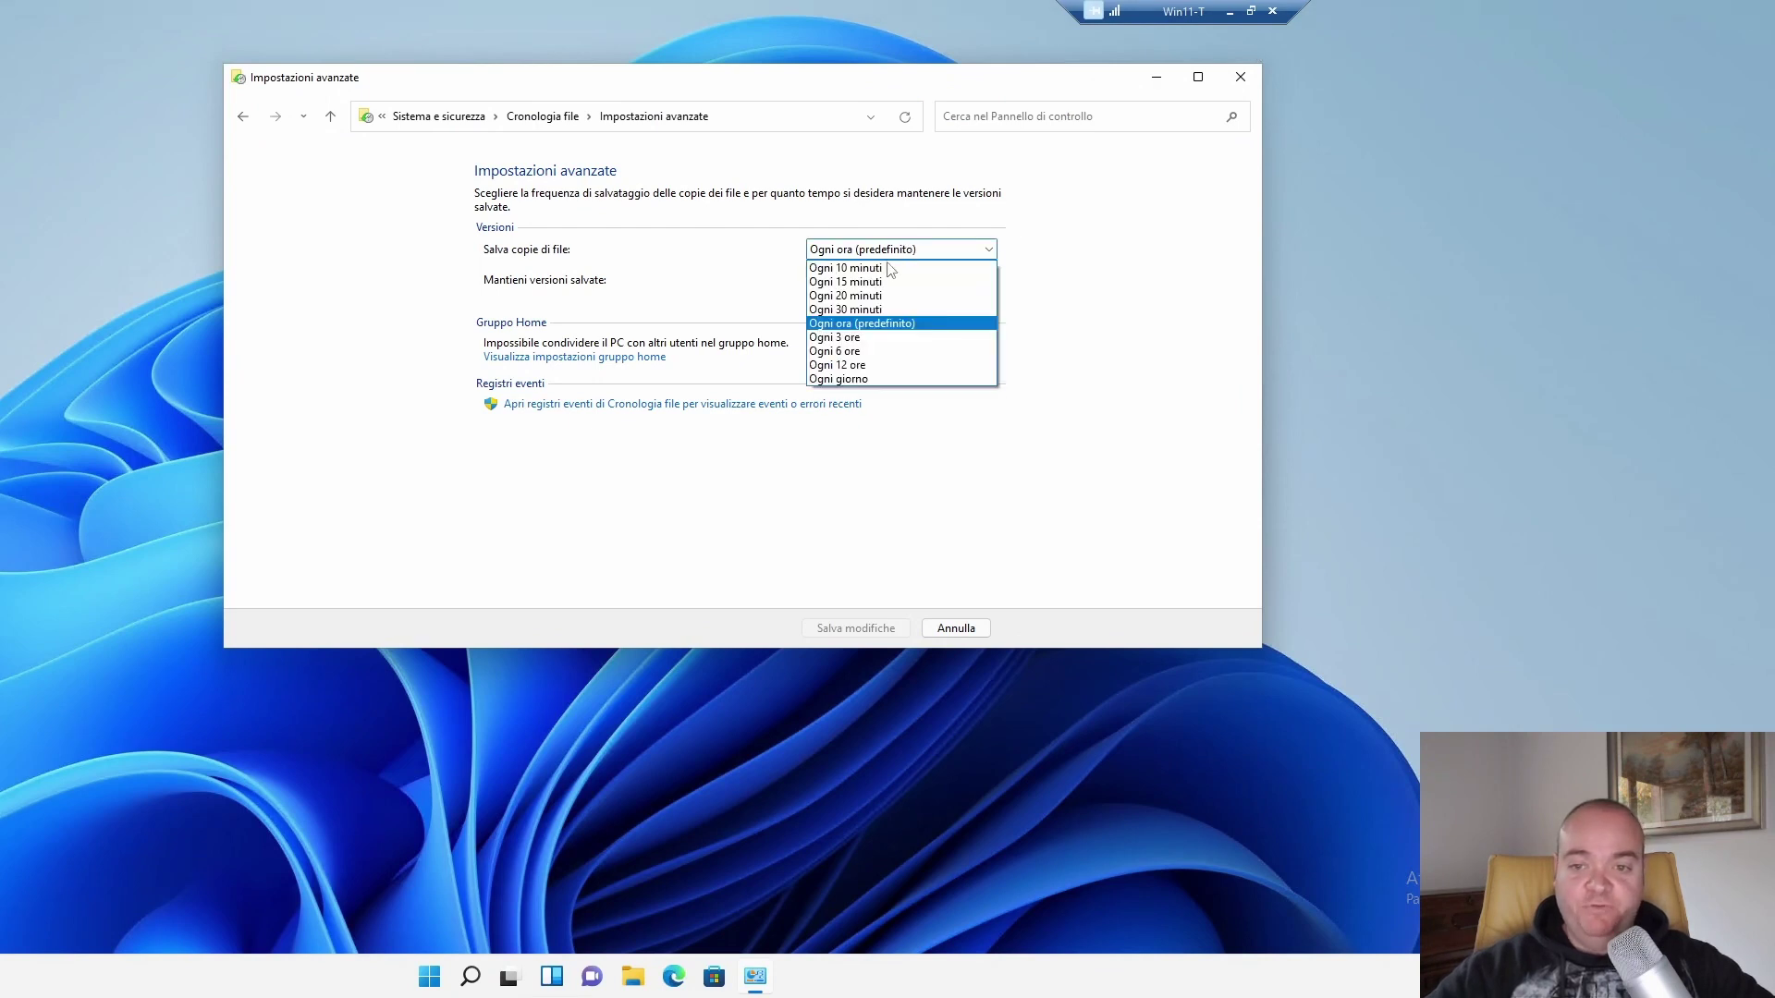
pyautogui.click(890, 269)
pyautogui.click(888, 247)
pyautogui.click(888, 247)
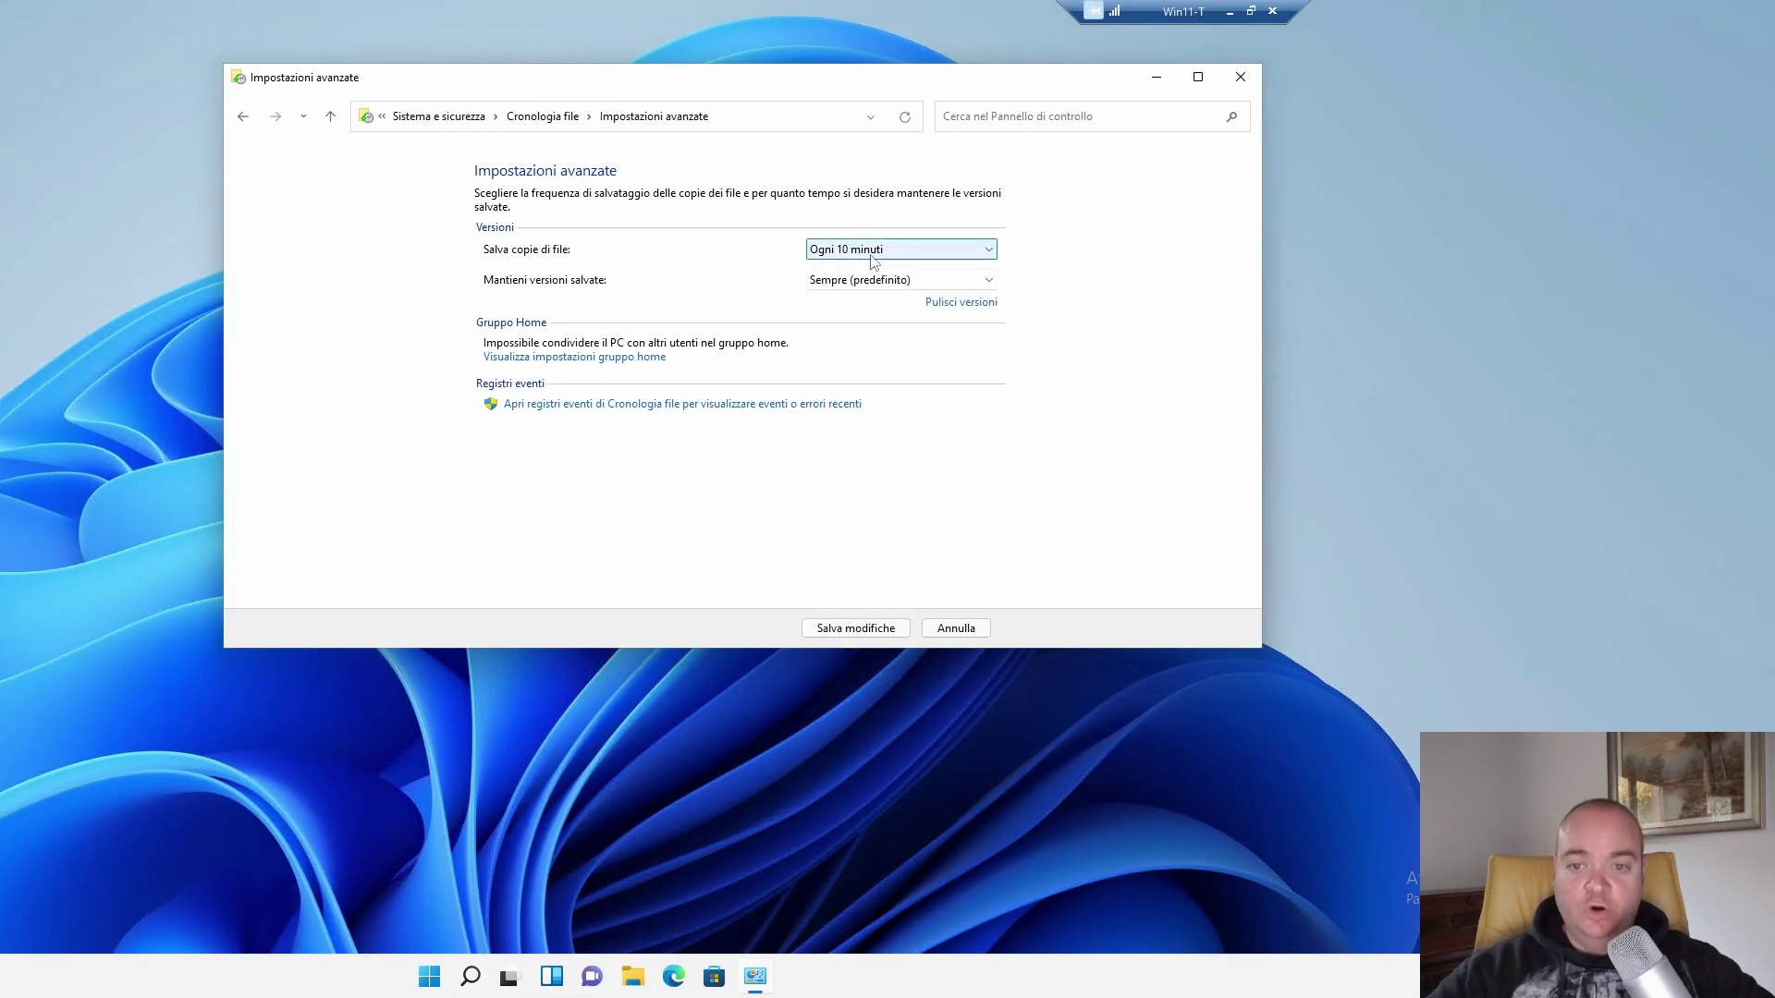
pyautogui.click(856, 629)
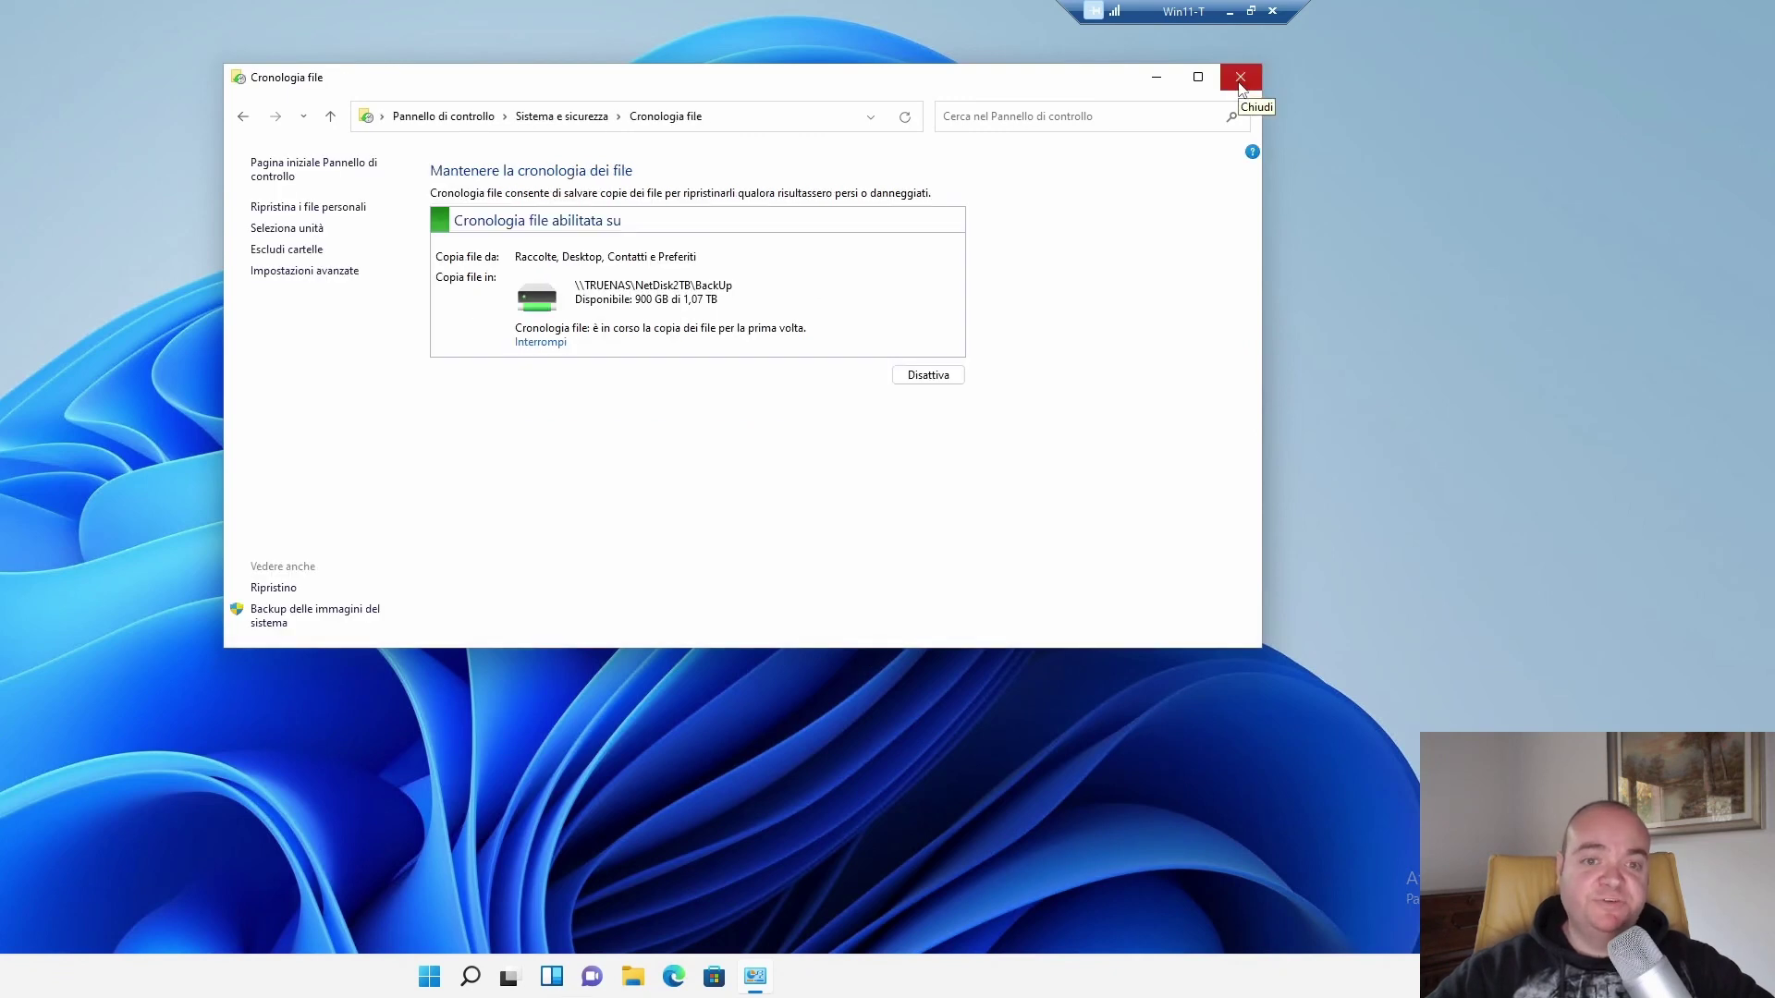
pyautogui.click(1241, 77)
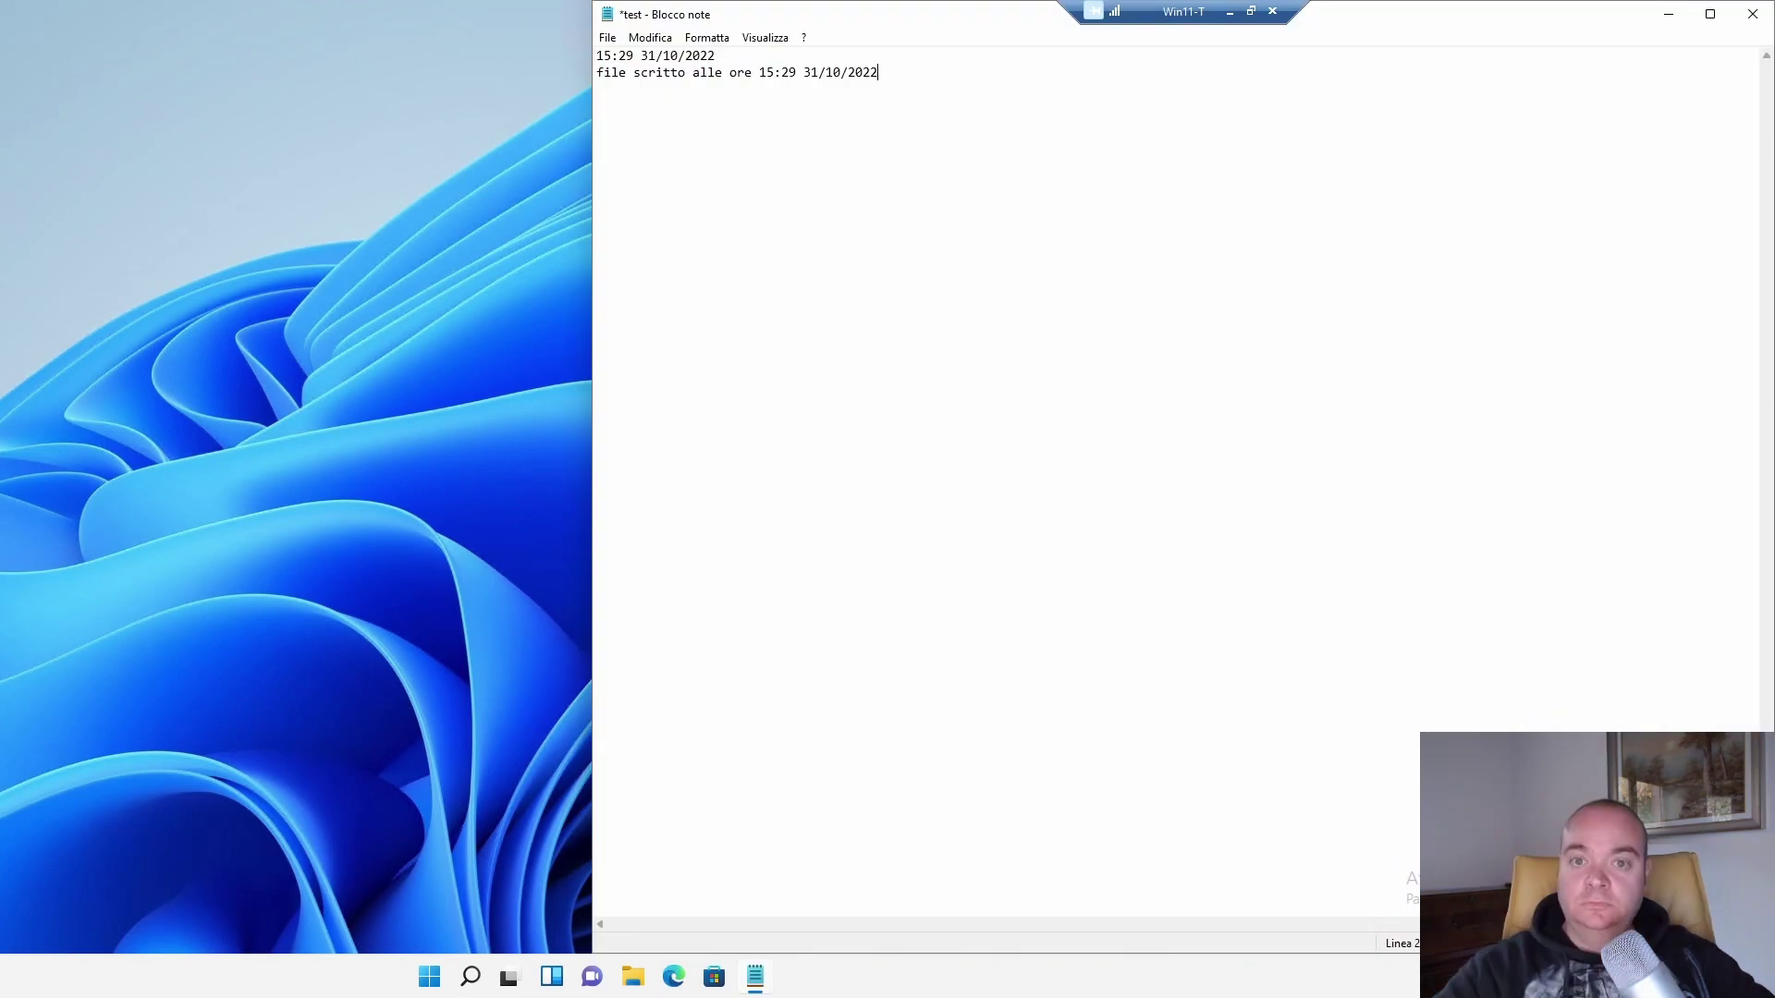
# Add a 15:43 31/10/2022 timestamp and a 'file scritto alle' line with the time.
pyautogui.press('F5')
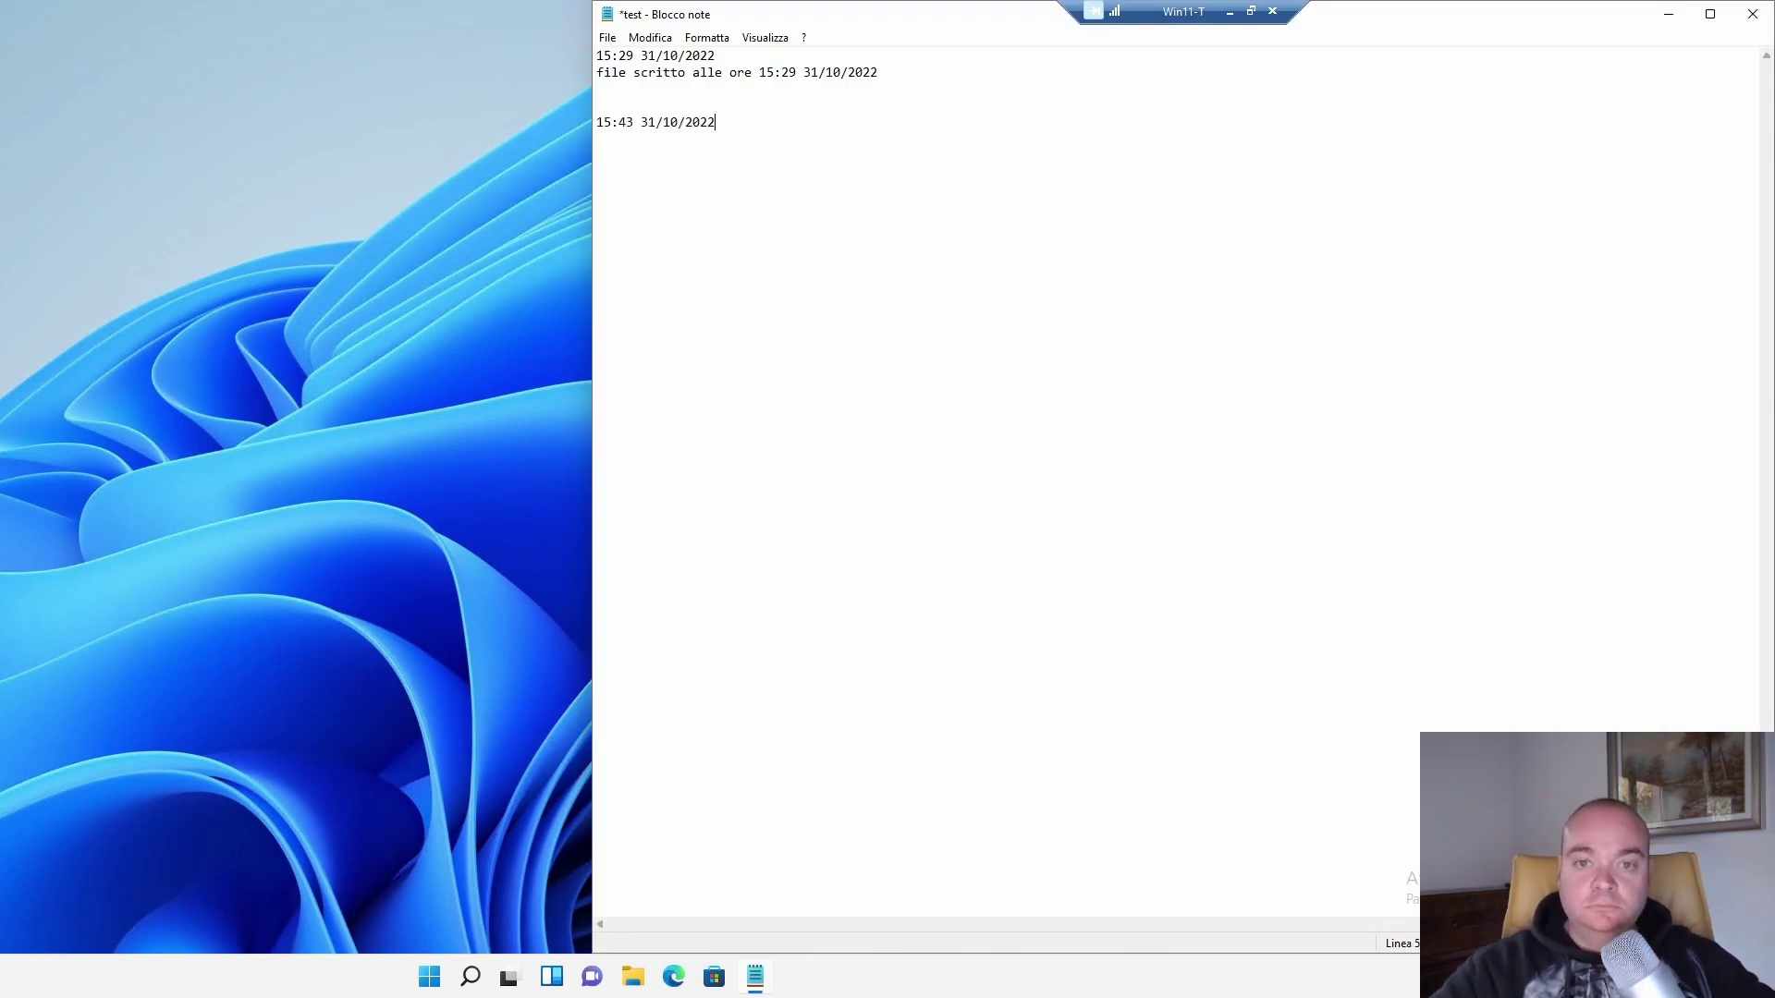
pyautogui.press('Return')
pyautogui.write('file scritto alle')
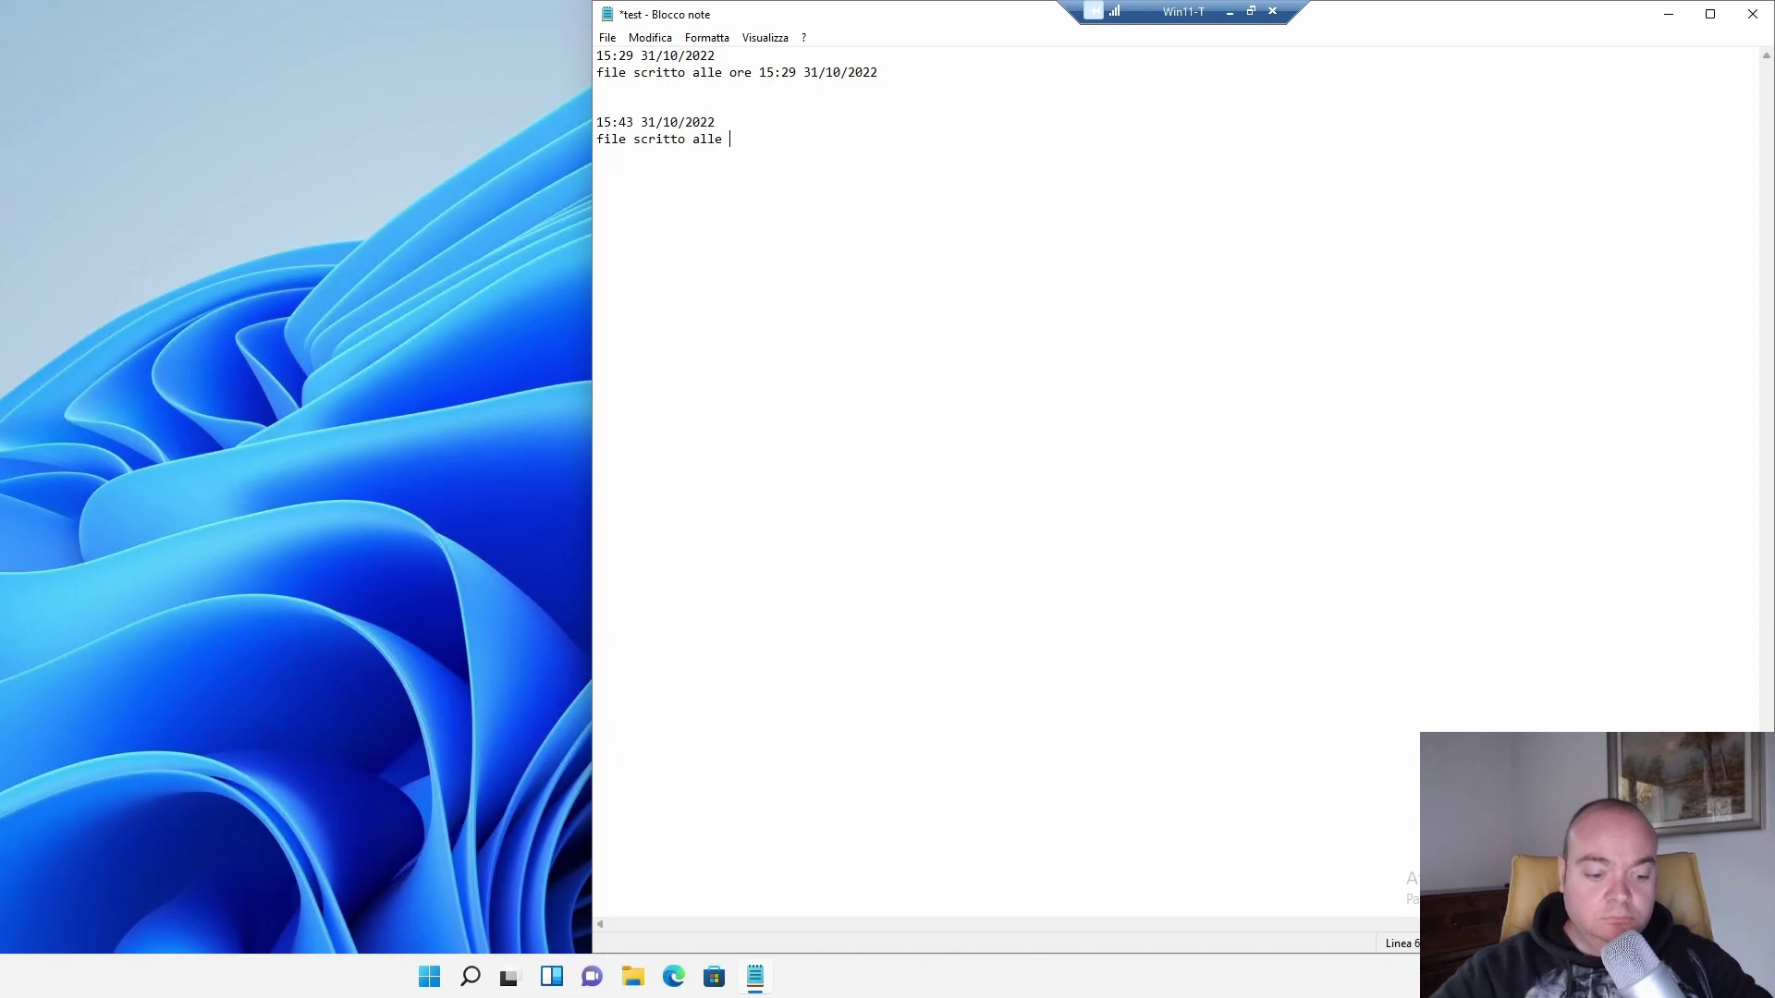
pyautogui.press('F5')
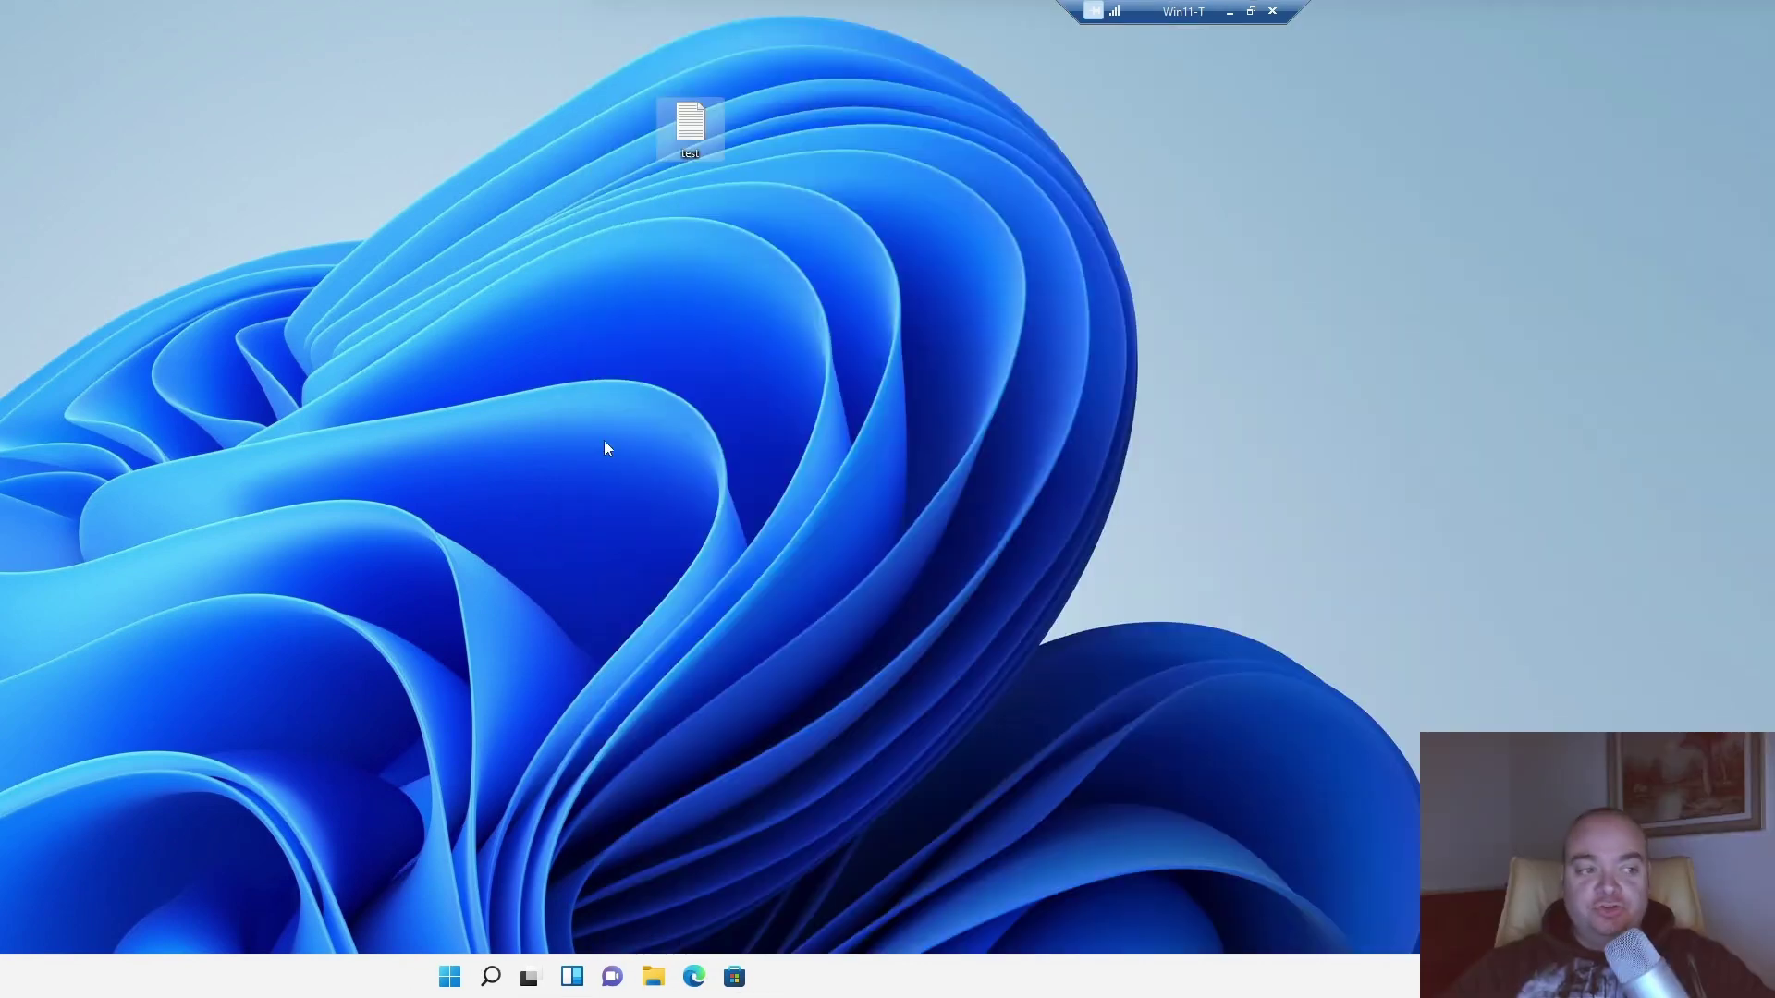
# Reopen test, snap it right, review the 16:44 restart note, and close Notepad.
pyautogui.doubleClick(690, 127)
pyautogui.press('super+Right')
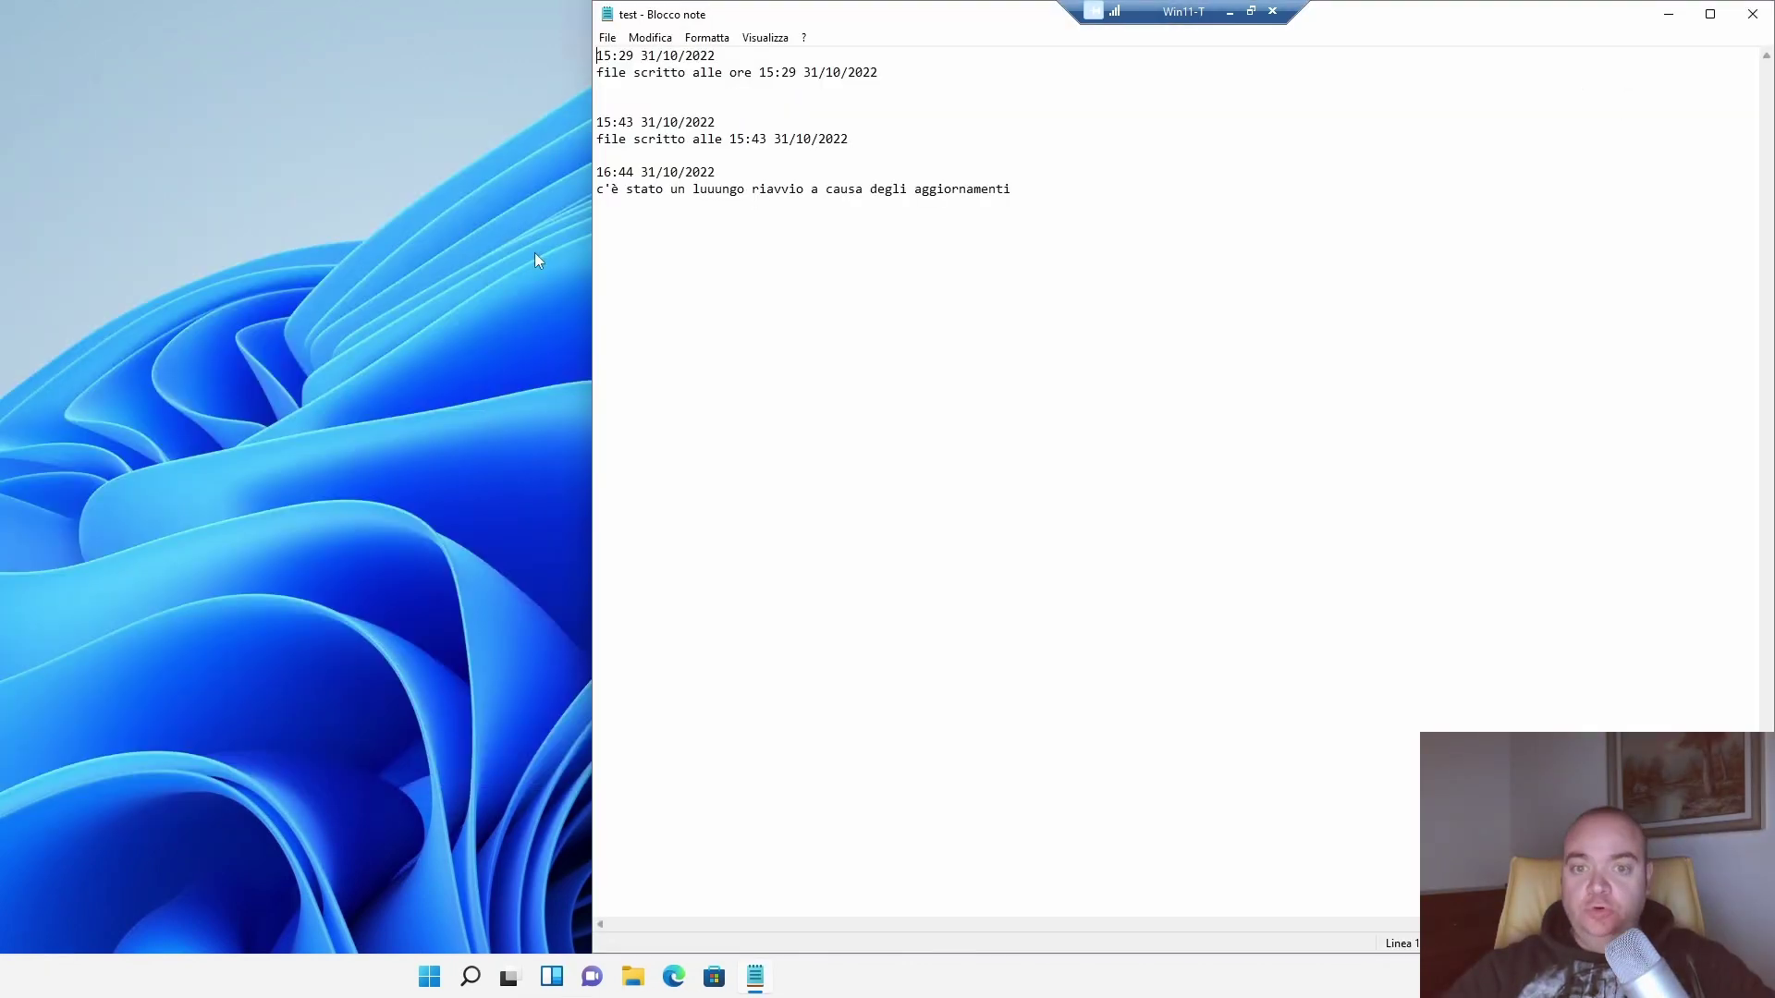
pyautogui.moveTo(796, 190); pyautogui.dragTo(1011, 189)
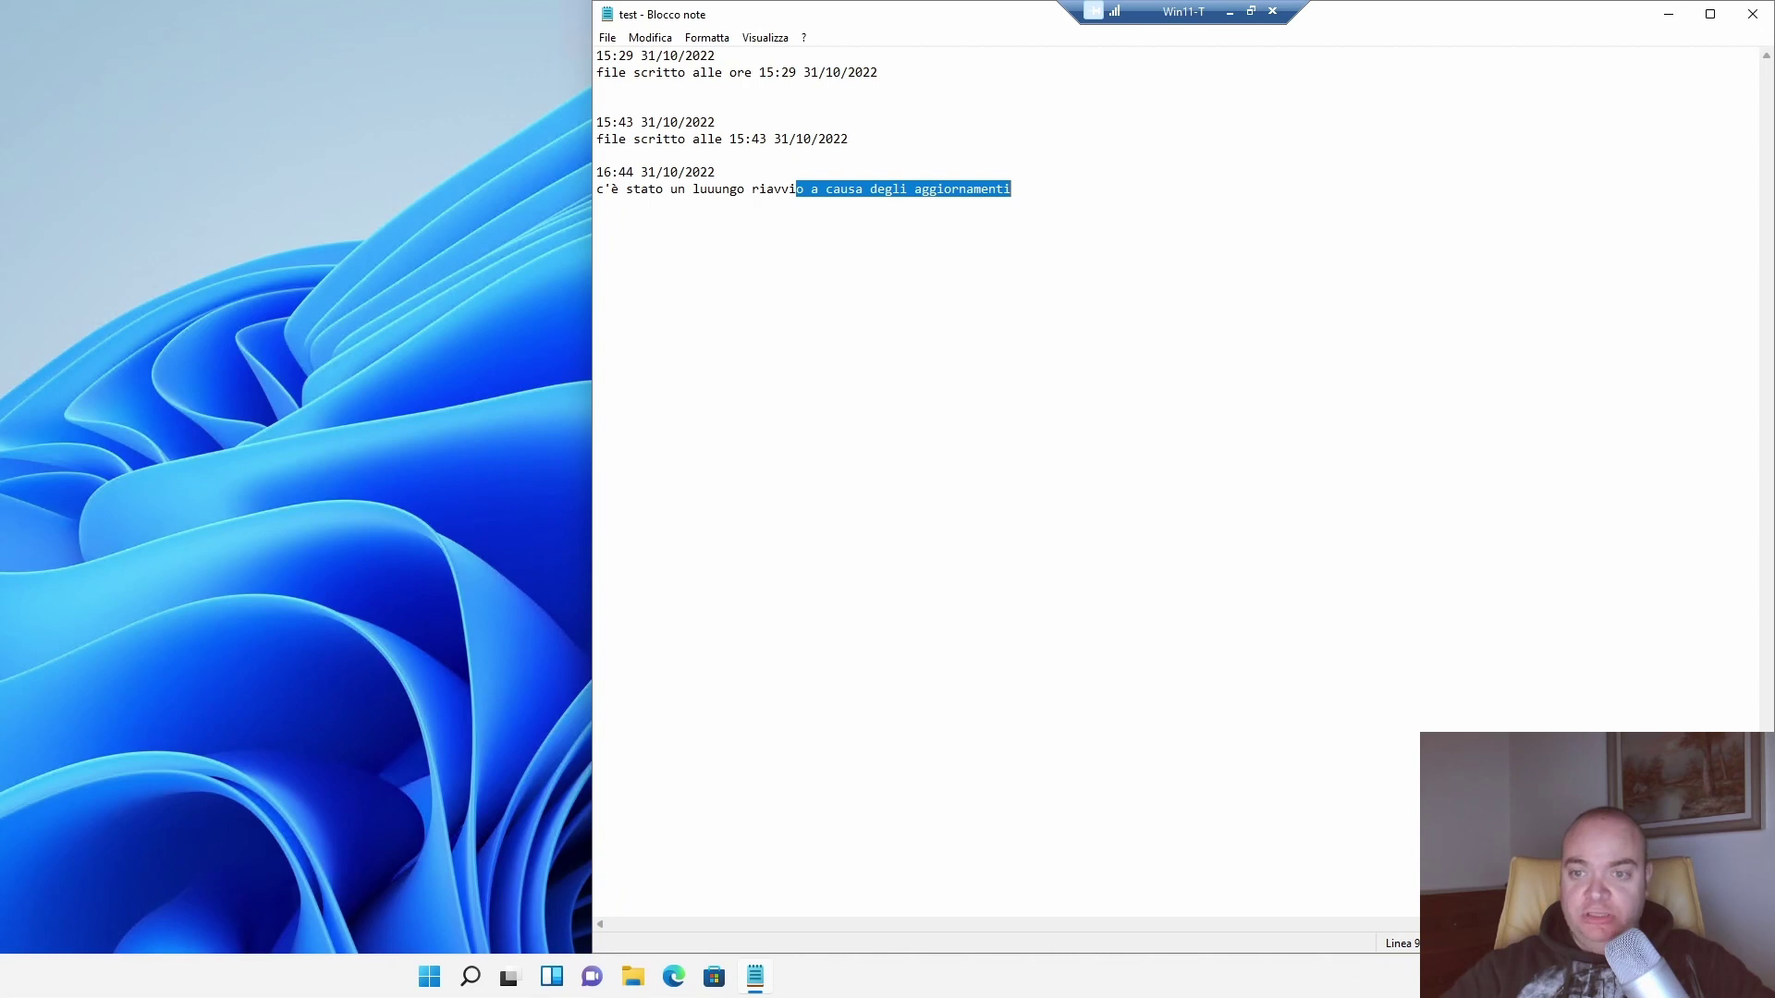
pyautogui.click(1752, 14)
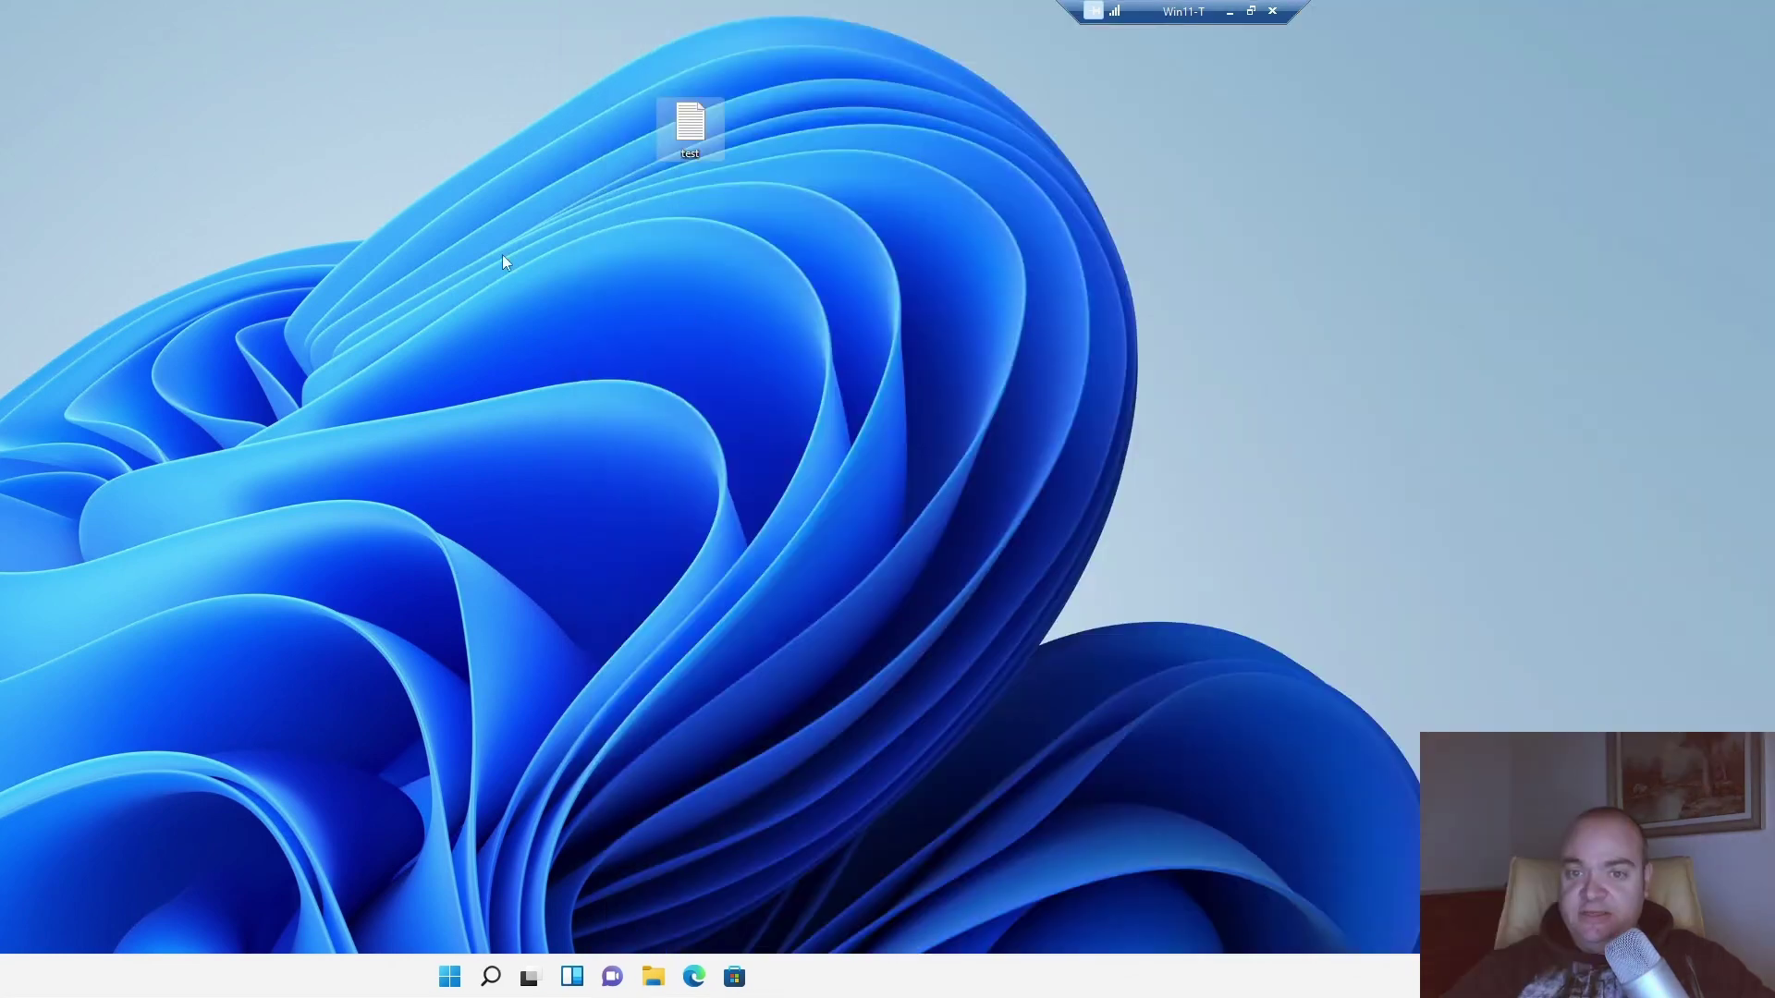
# Show the test file's previous versions and select the 15:43 copy.
pyautogui.rightClick(706, 134)
pyautogui.click(795, 310)
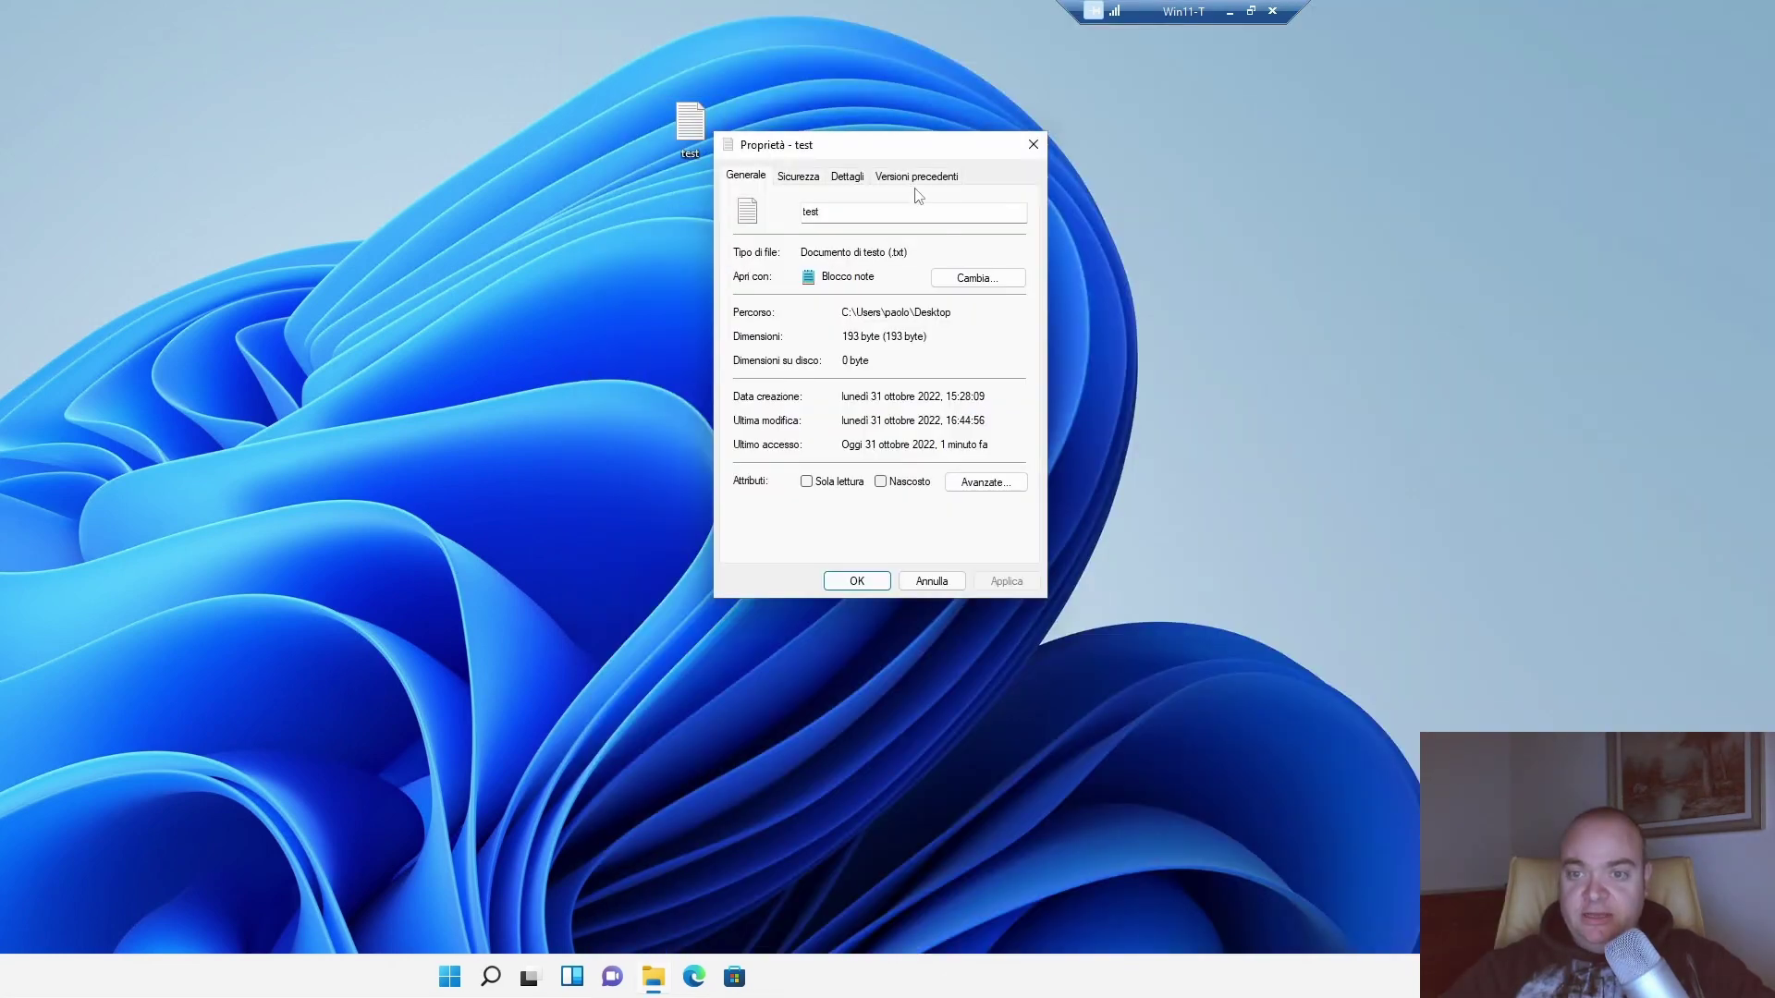
pyautogui.click(916, 176)
pyautogui.click(781, 348)
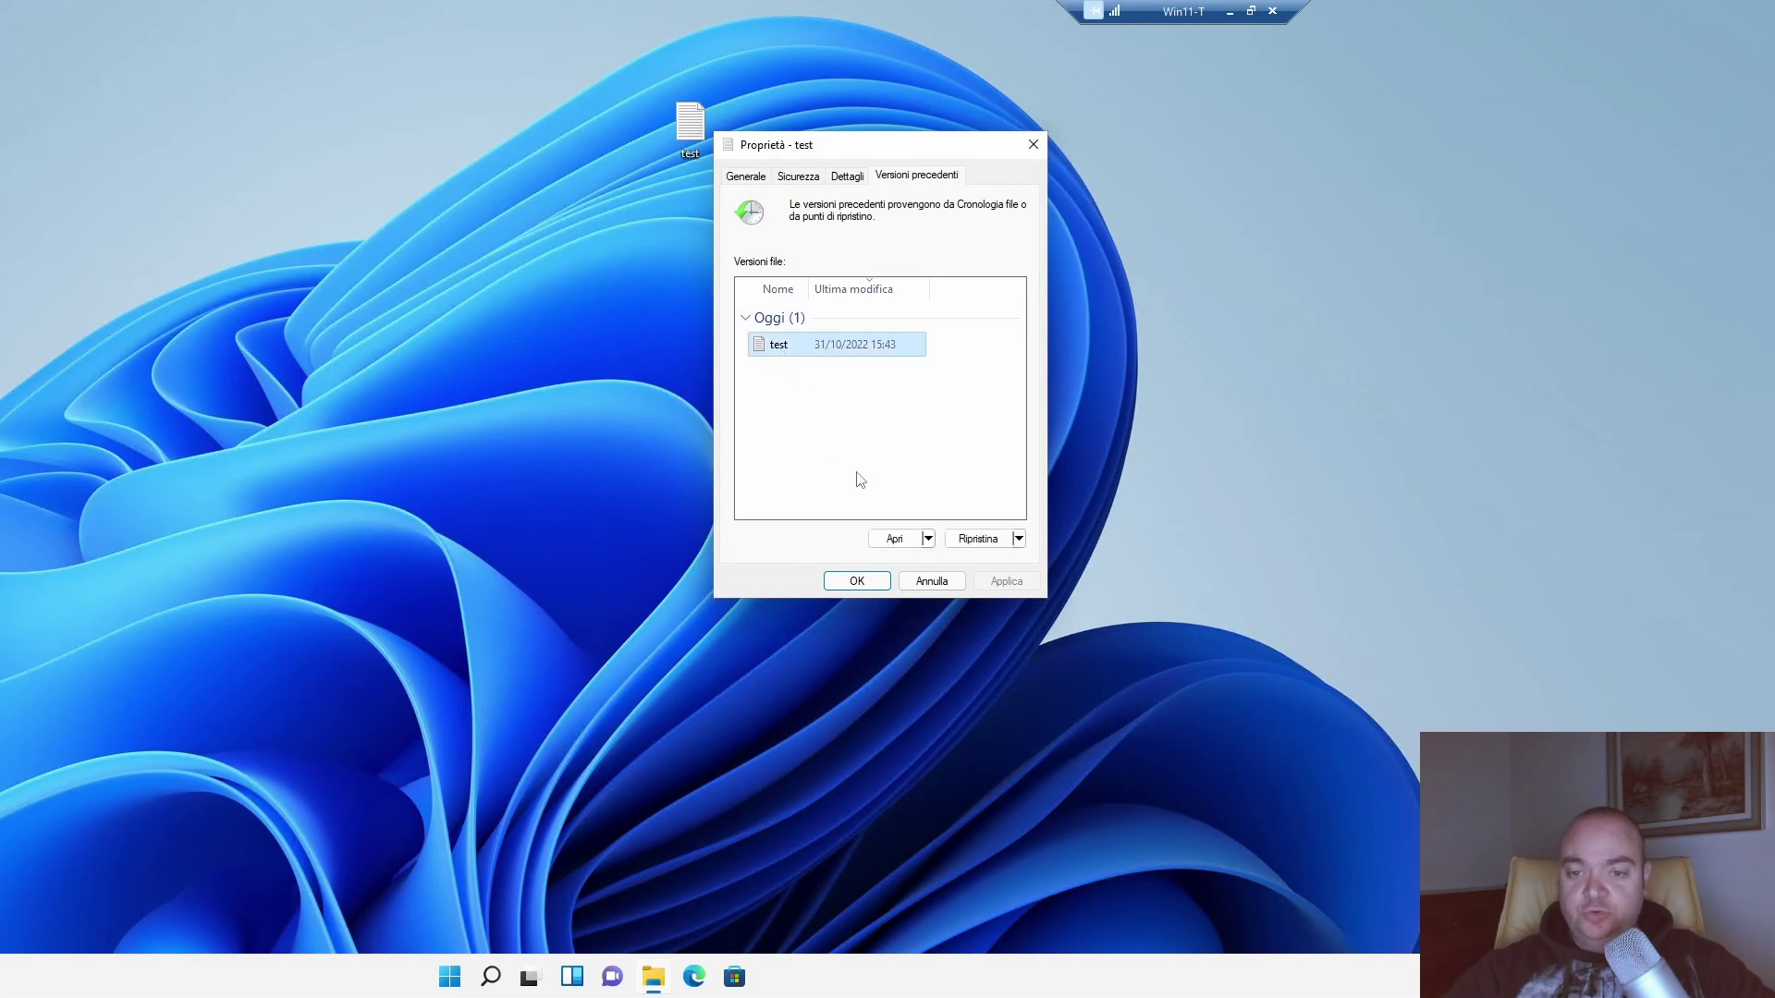
# Open the 15:43 version of test in Notepad.
pyautogui.click(928, 538)
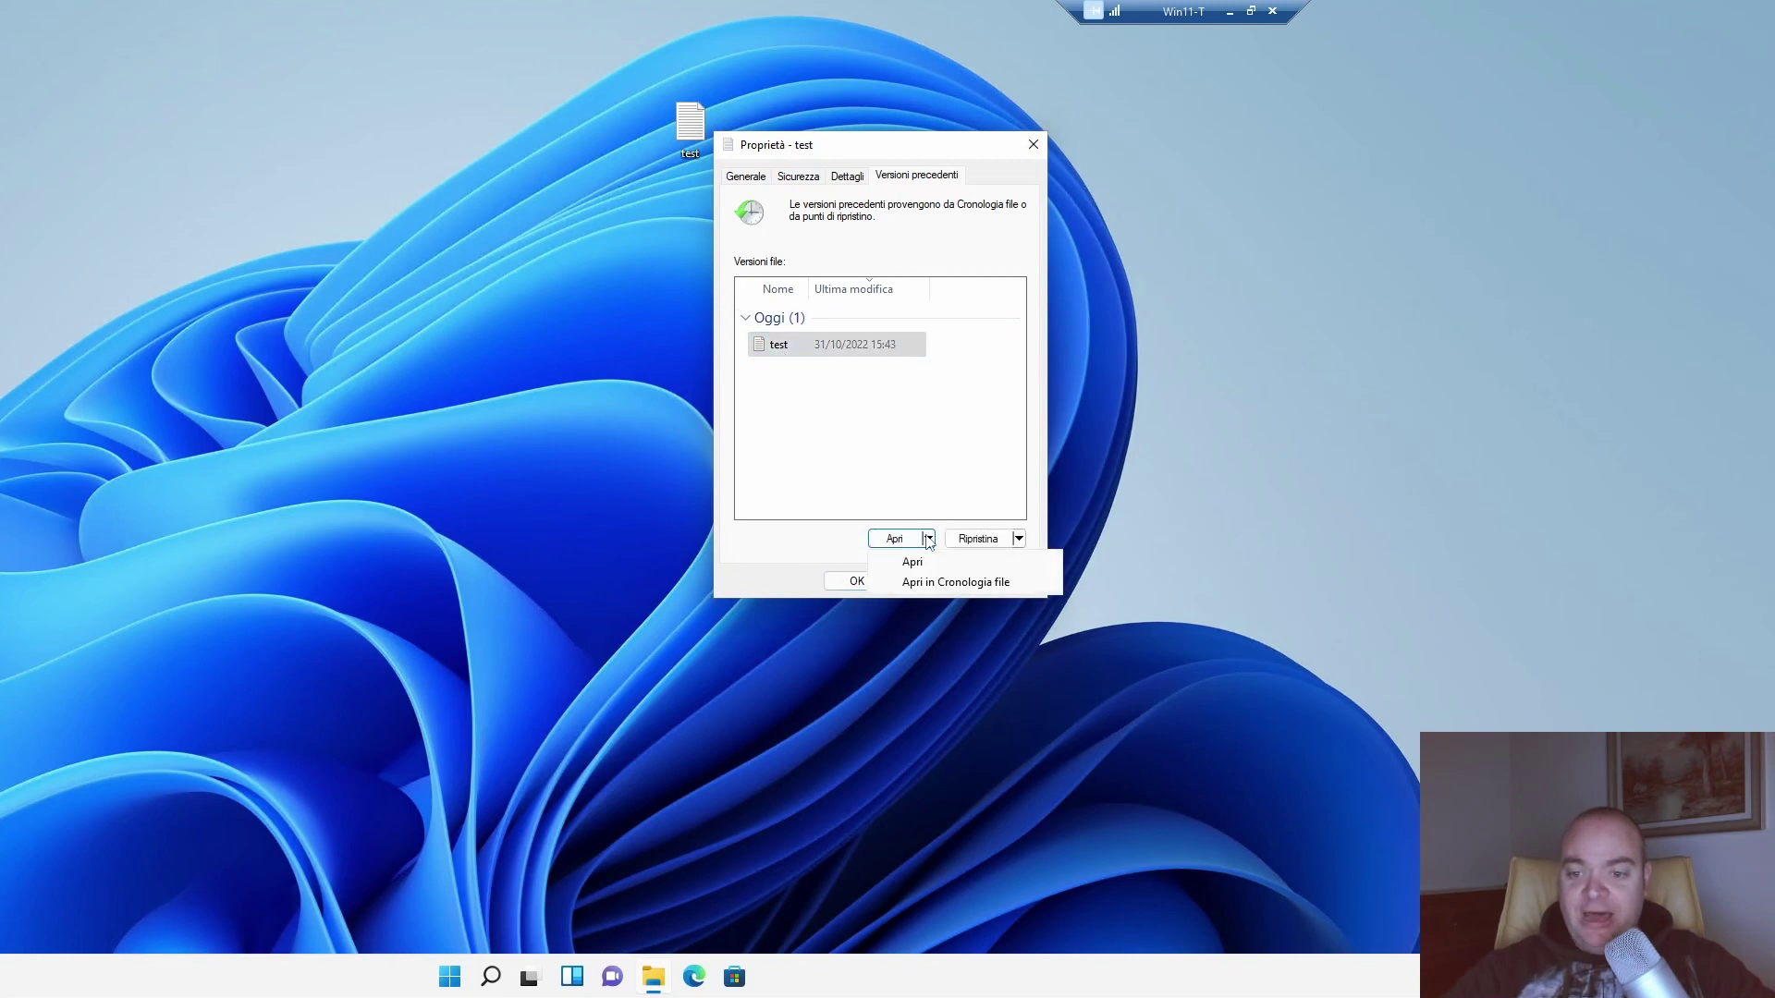
pyautogui.click(929, 539)
pyautogui.click(1019, 539)
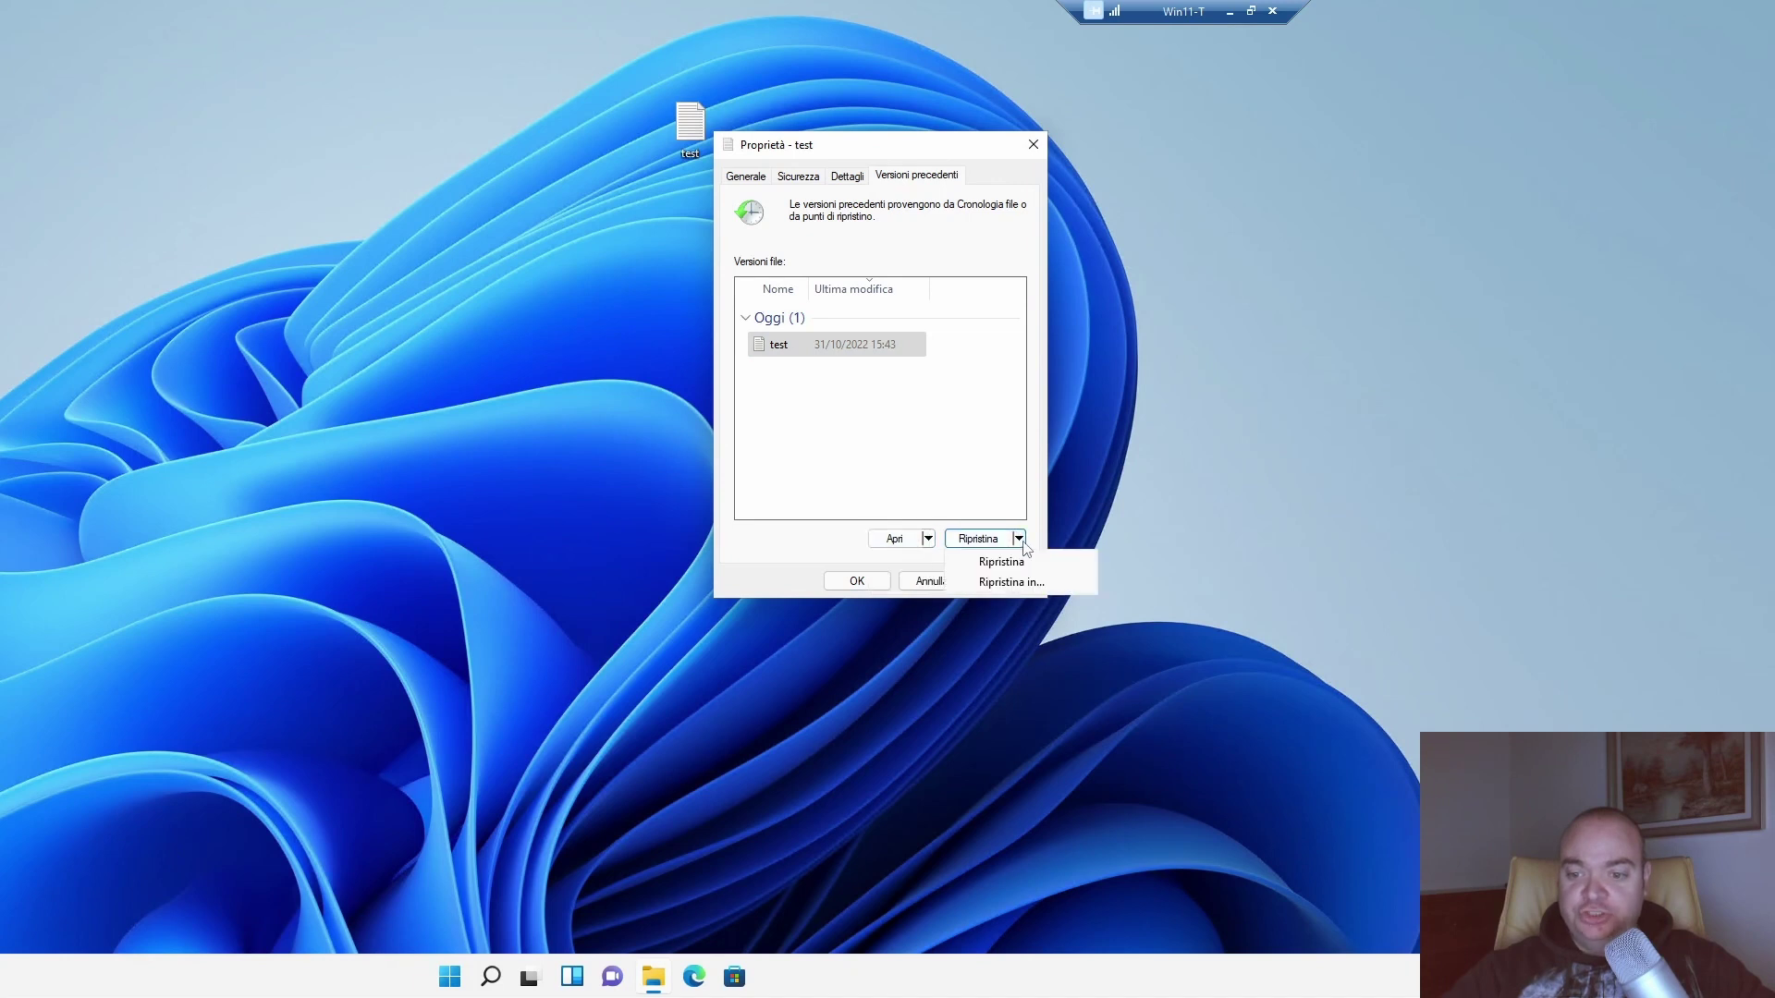
pyautogui.click(928, 539)
pyautogui.click(928, 539)
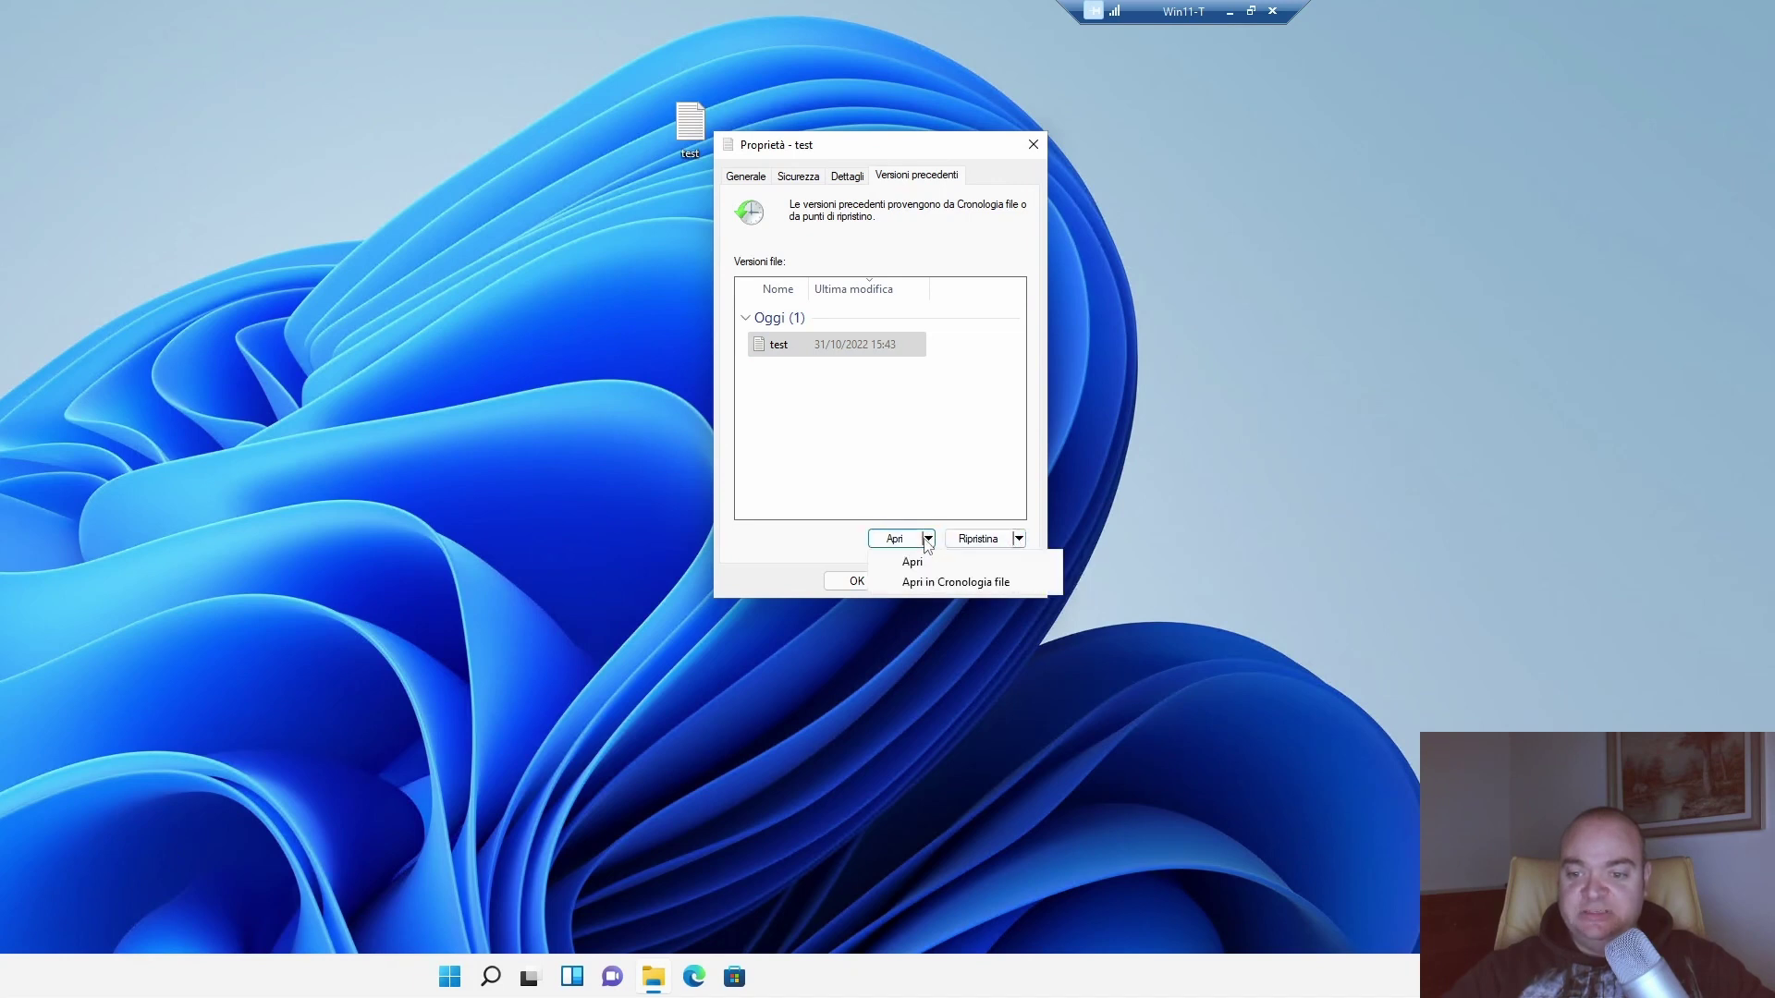
pyautogui.click(928, 539)
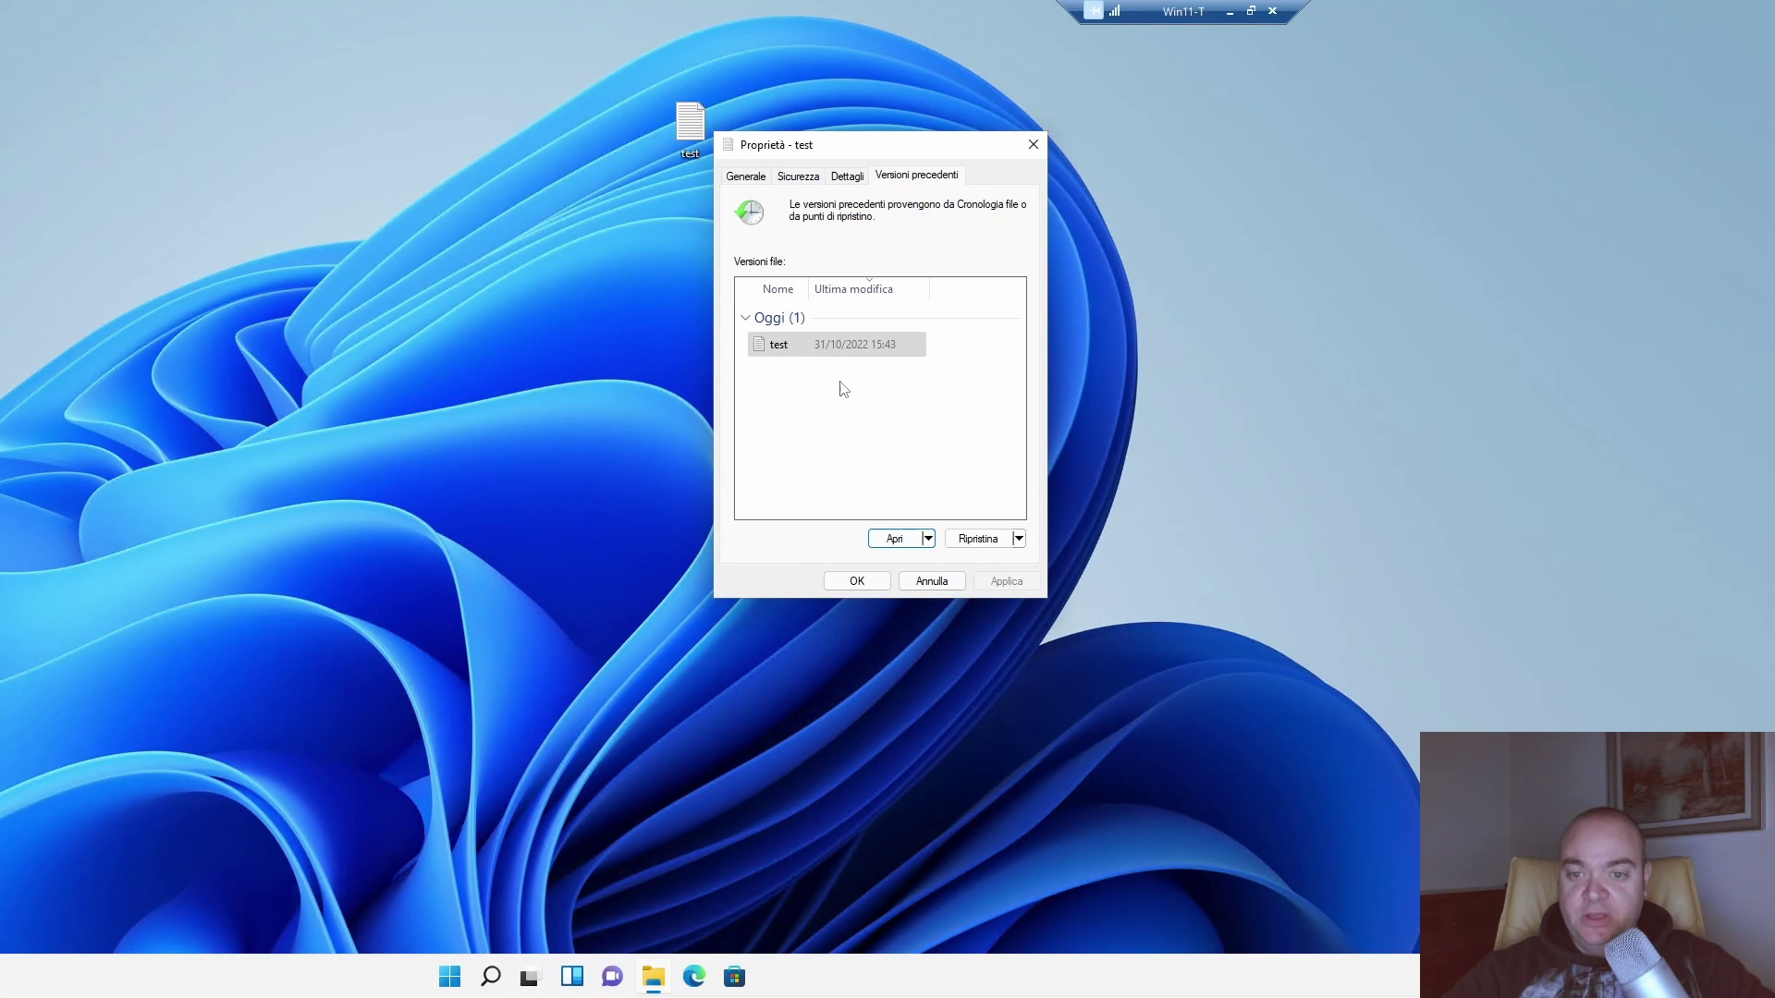
pyautogui.click(893, 539)
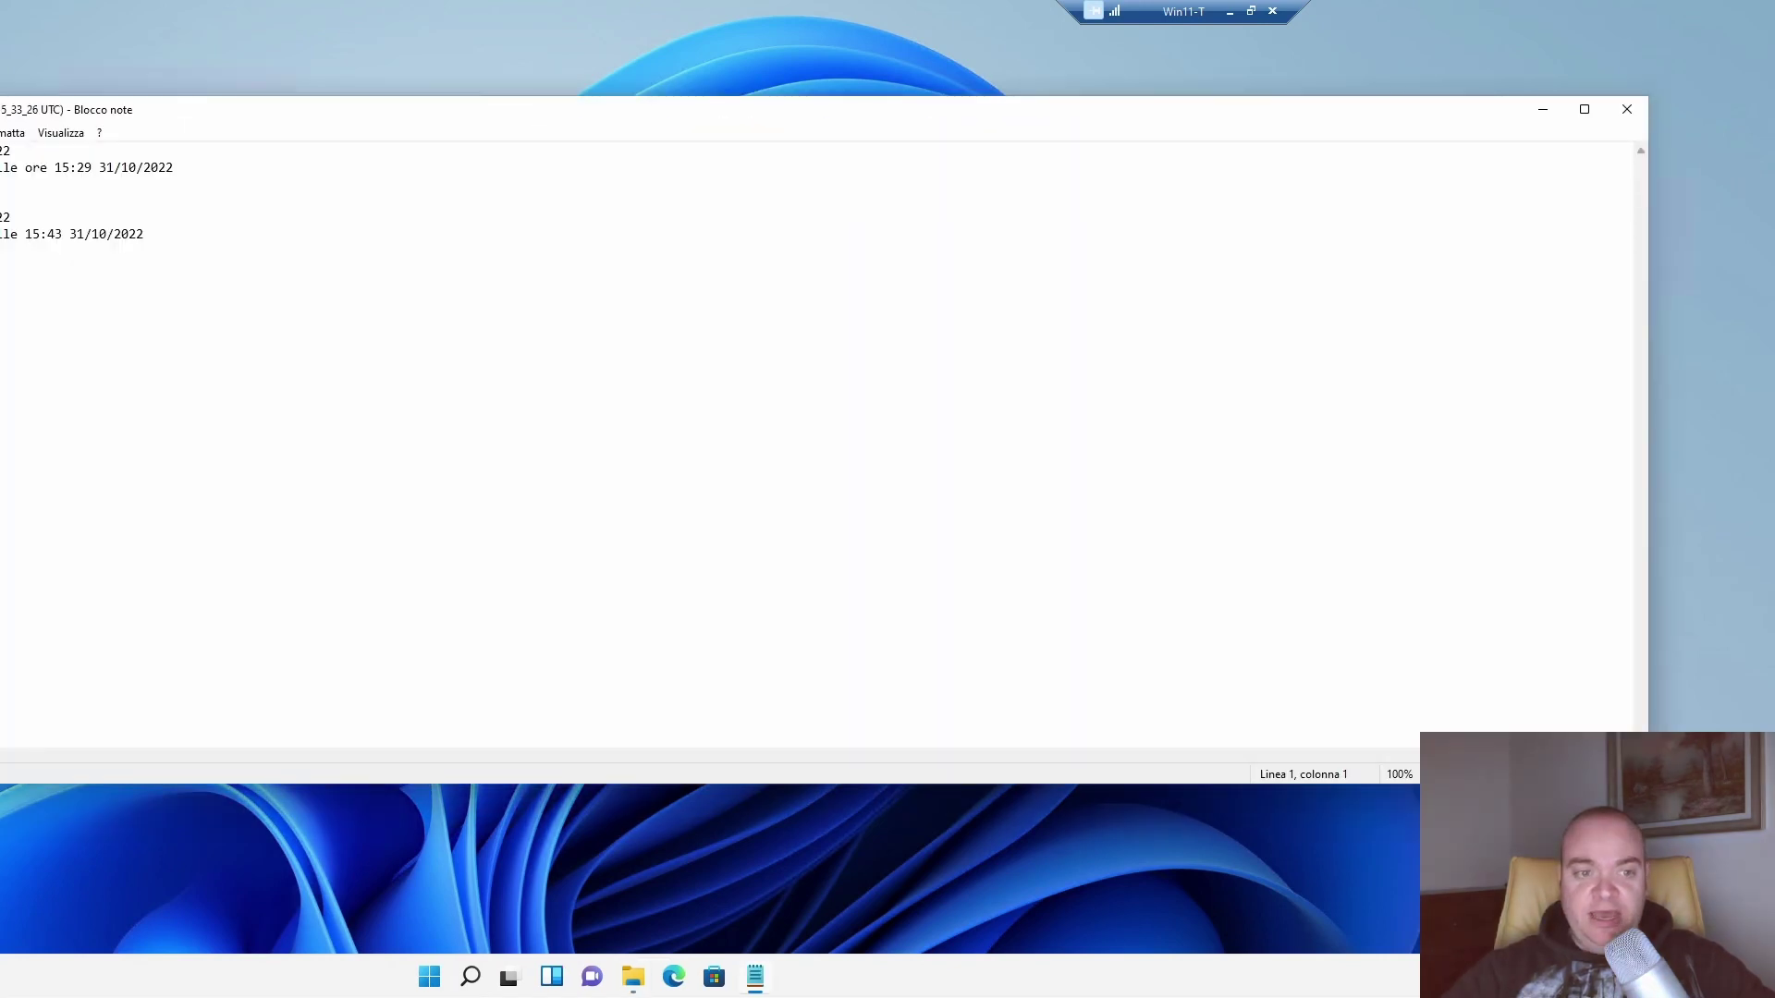
# Open the current test file beside the 15:43 copy and compare the two Notepad windows.
pyautogui.moveTo(177, 120); pyautogui.dragTo(660, 265)
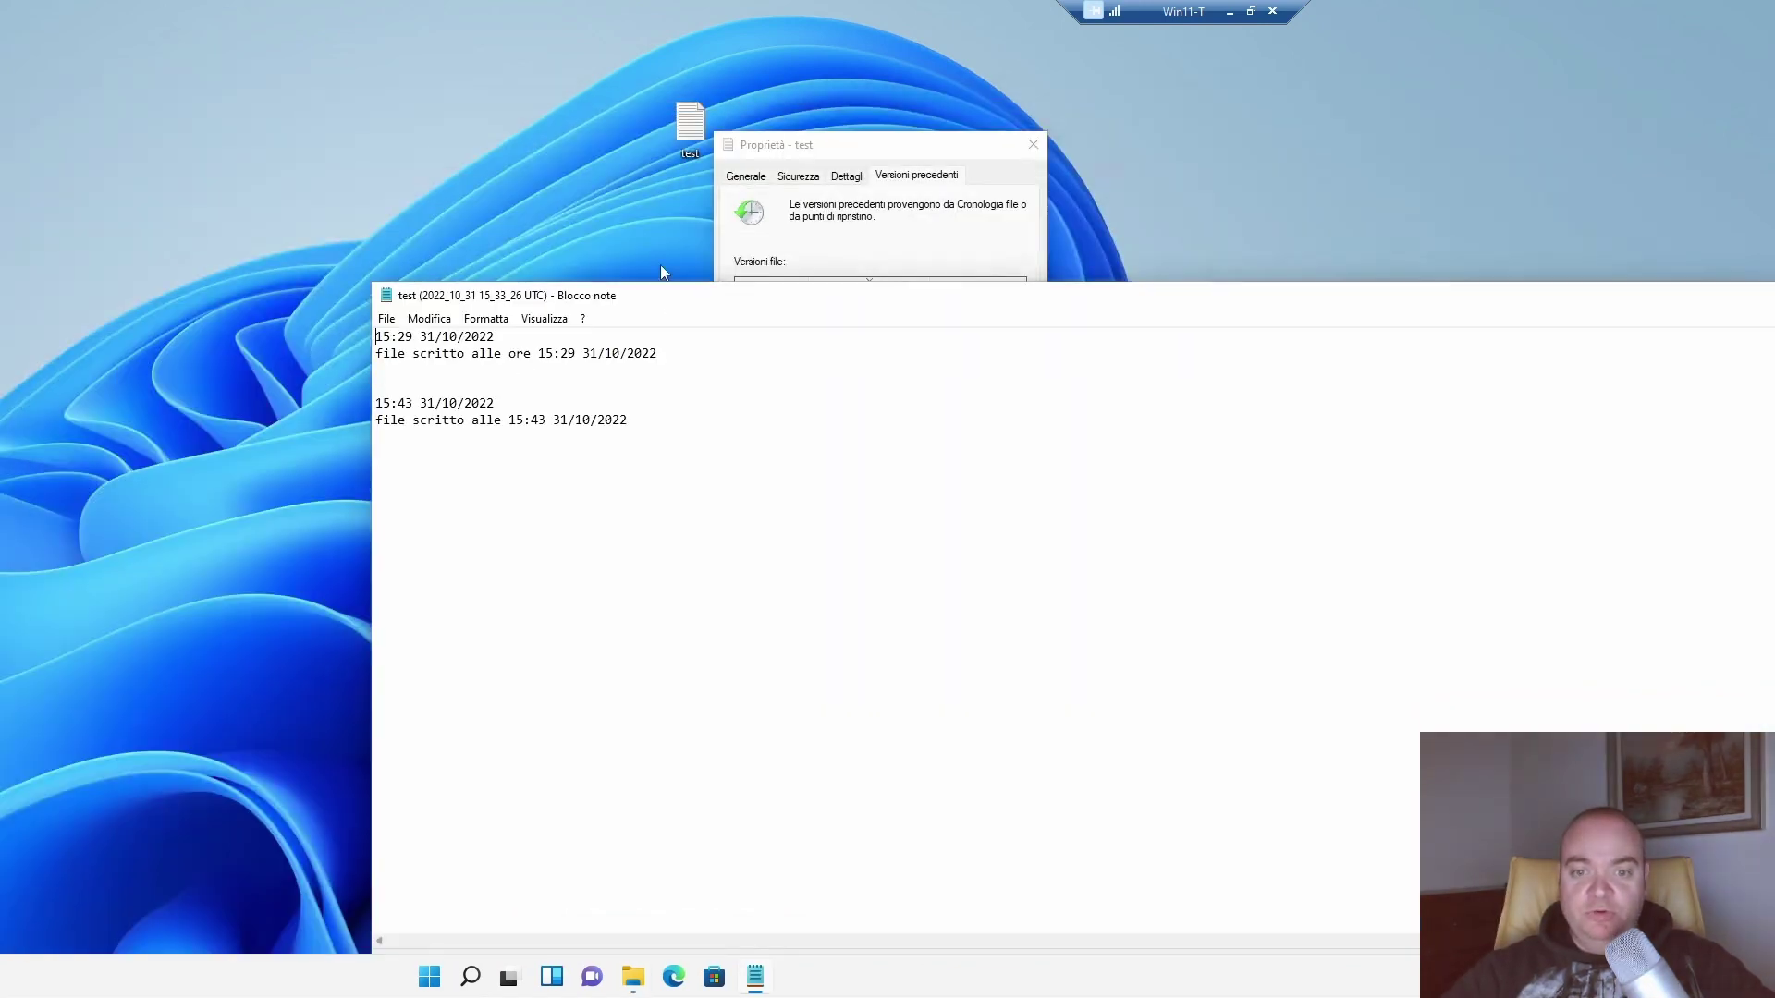
pyautogui.doubleClick(683, 139)
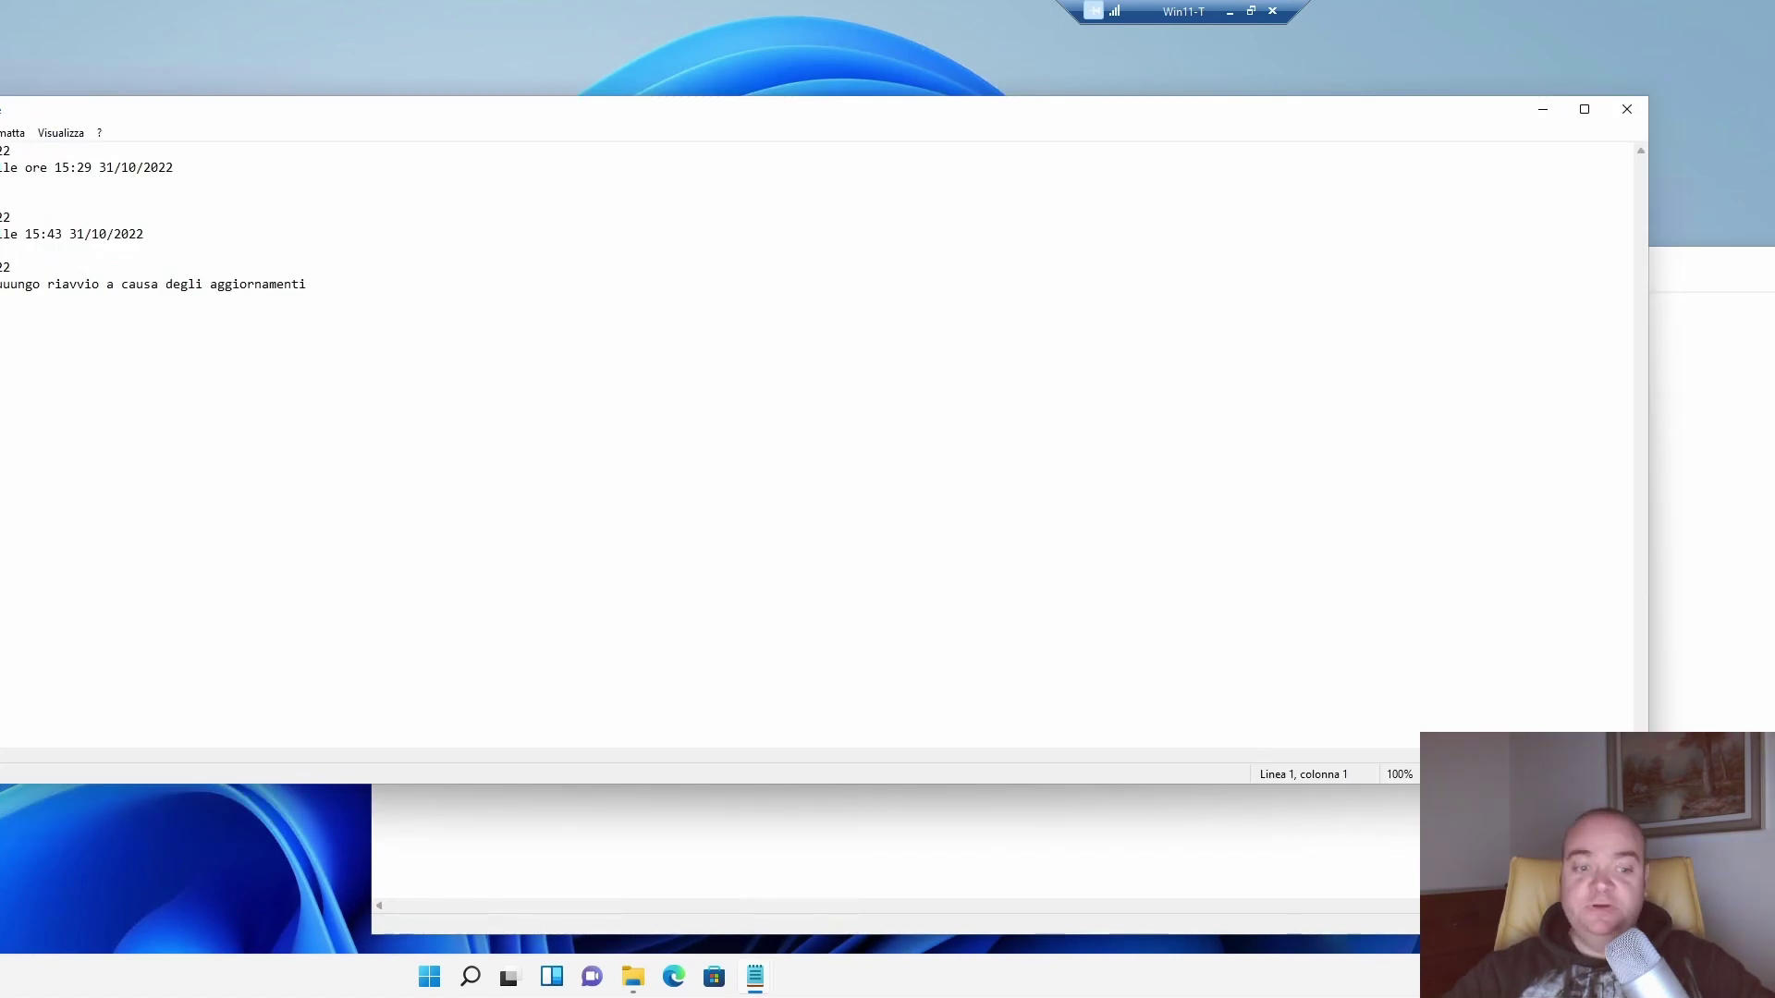
pyautogui.moveTo(4, 782); pyautogui.dragTo(1023, 543)
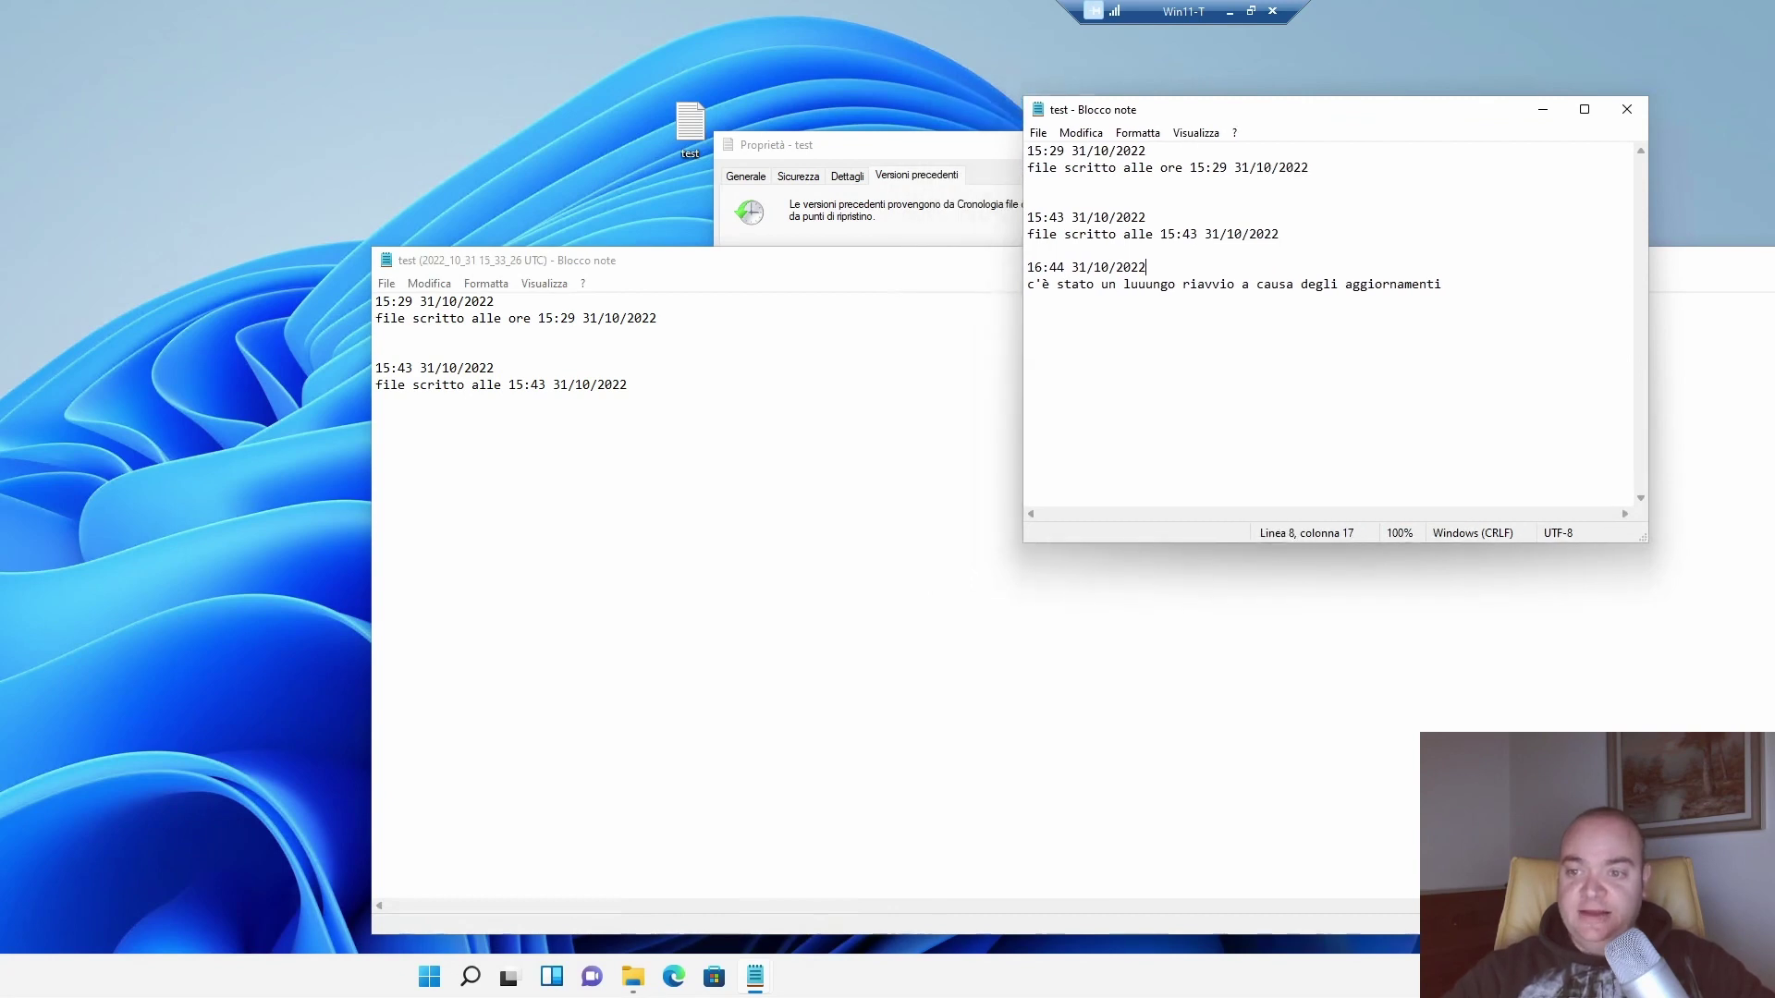
pyautogui.click(496, 368)
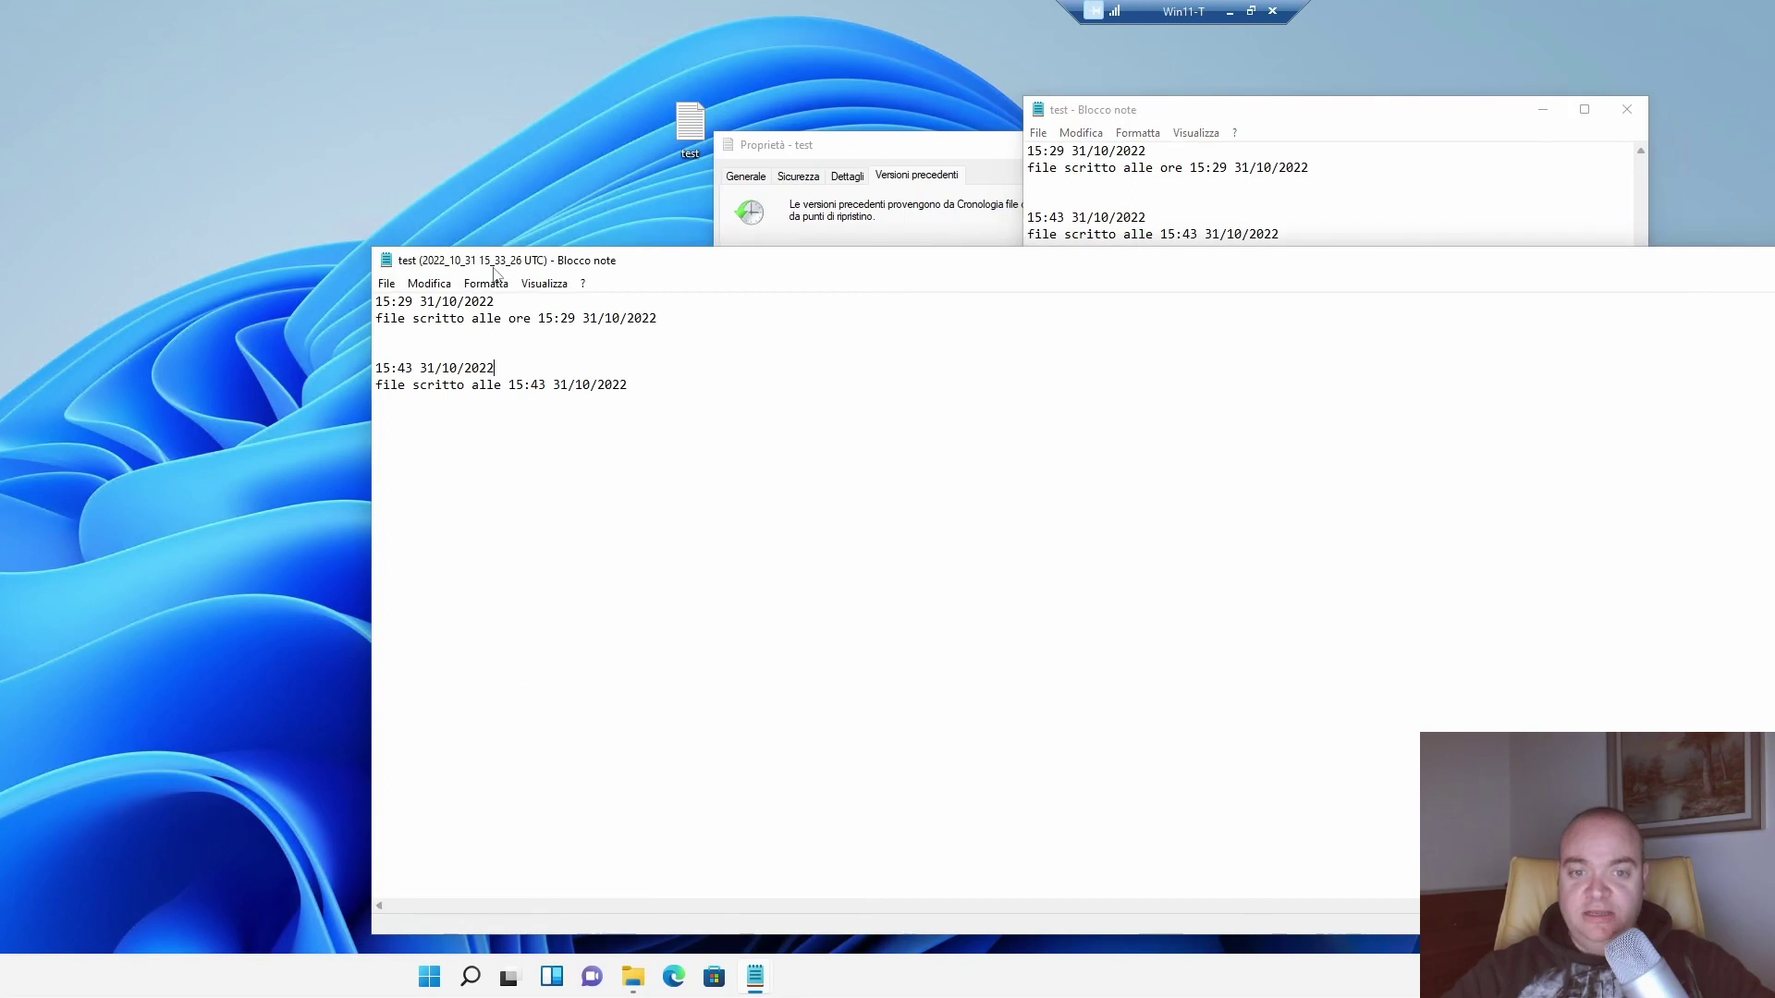
pyautogui.click(1057, 268)
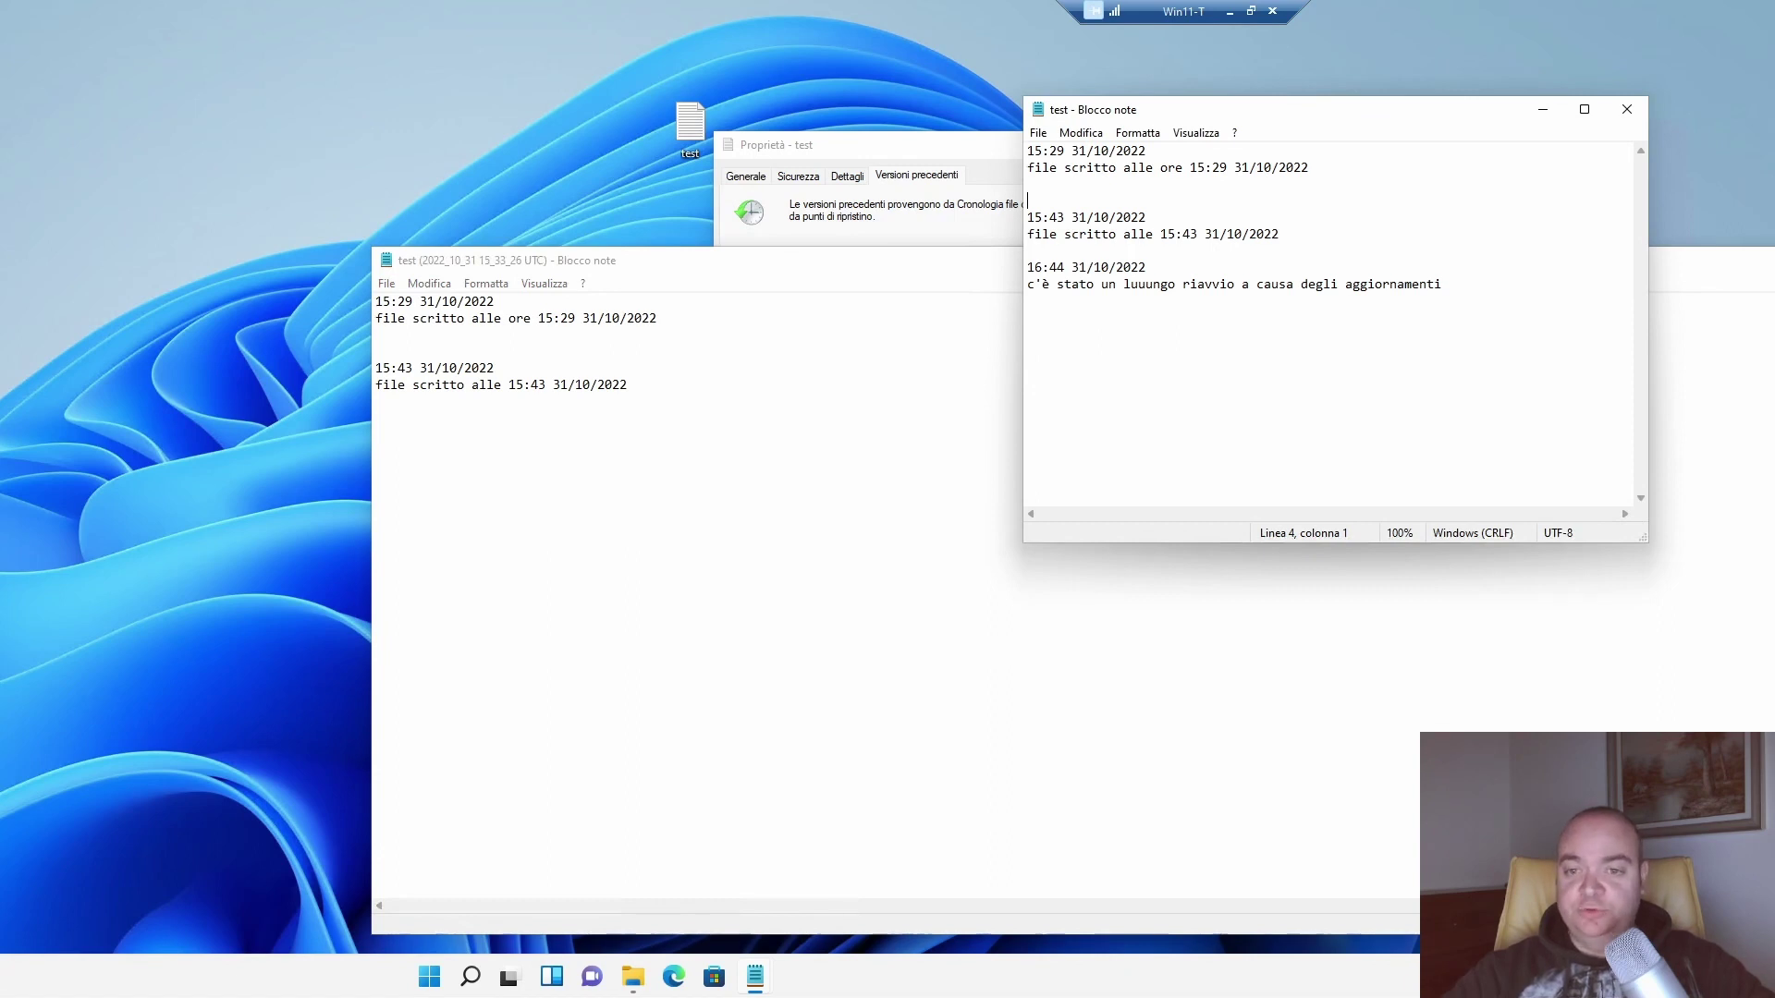
# Minimize the current test file window and close the old-version Notepad window.
pyautogui.click(1543, 109)
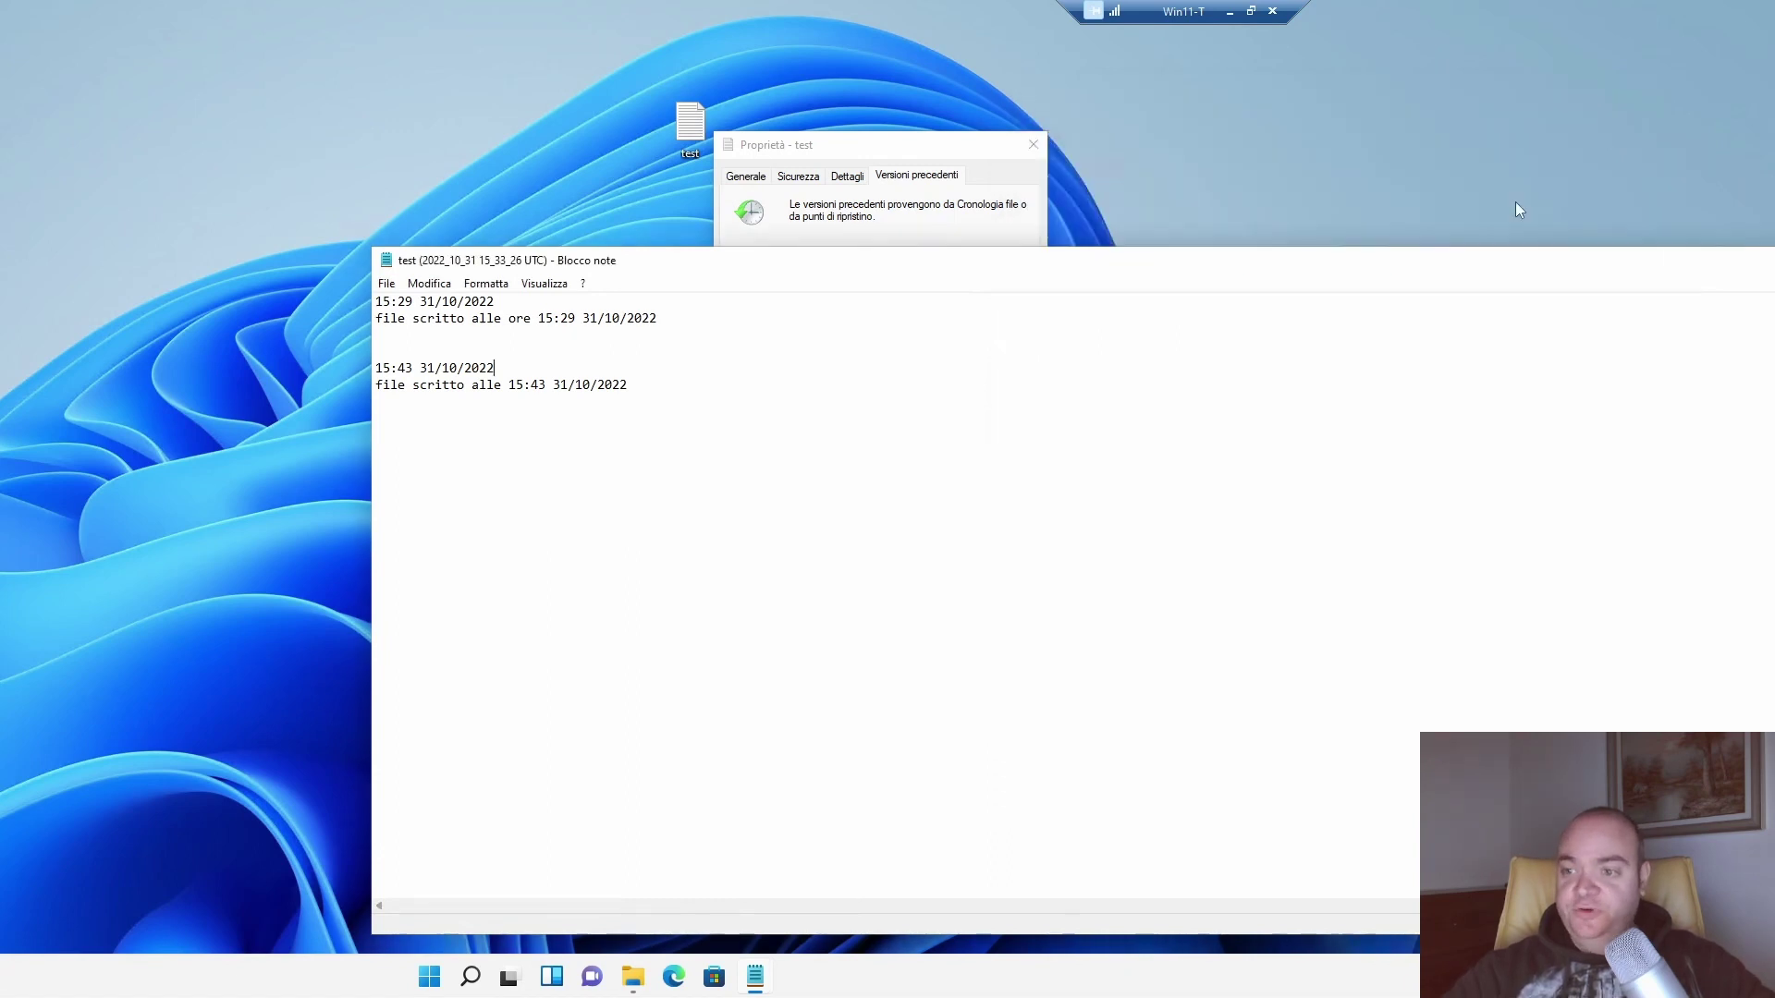
pyautogui.moveTo(1461, 266); pyautogui.dragTo(915, 279)
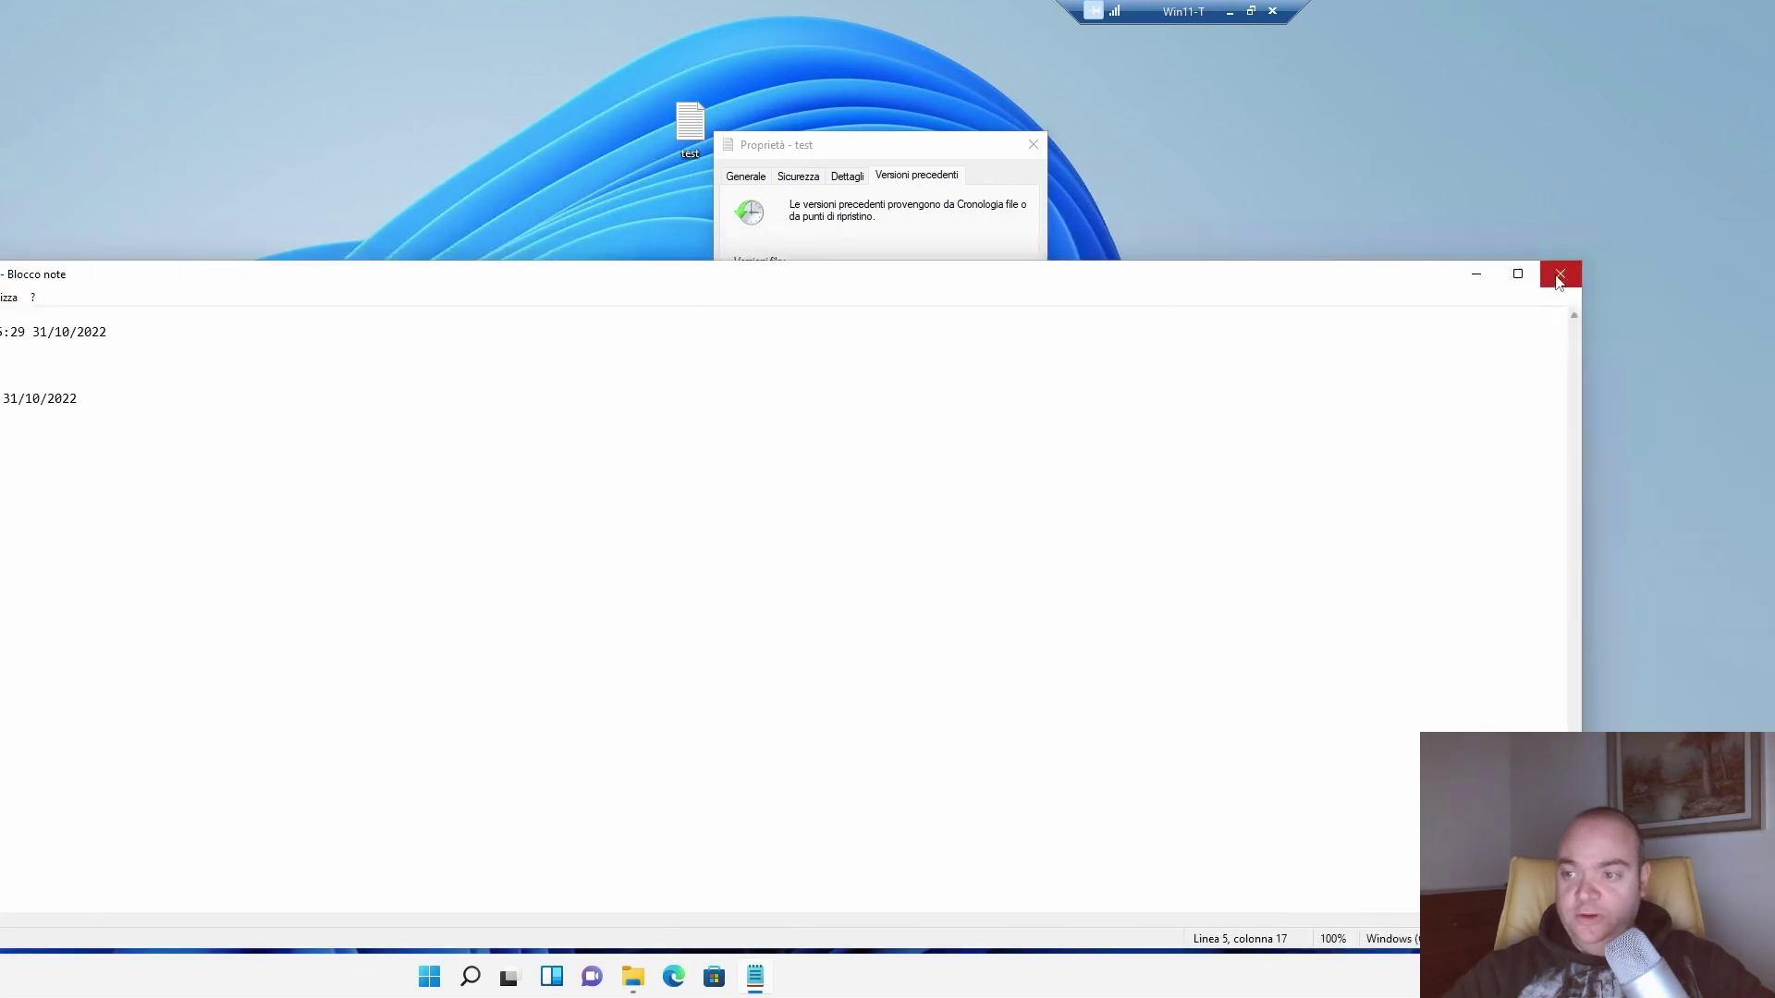
pyautogui.click(1561, 273)
pyautogui.click(1018, 538)
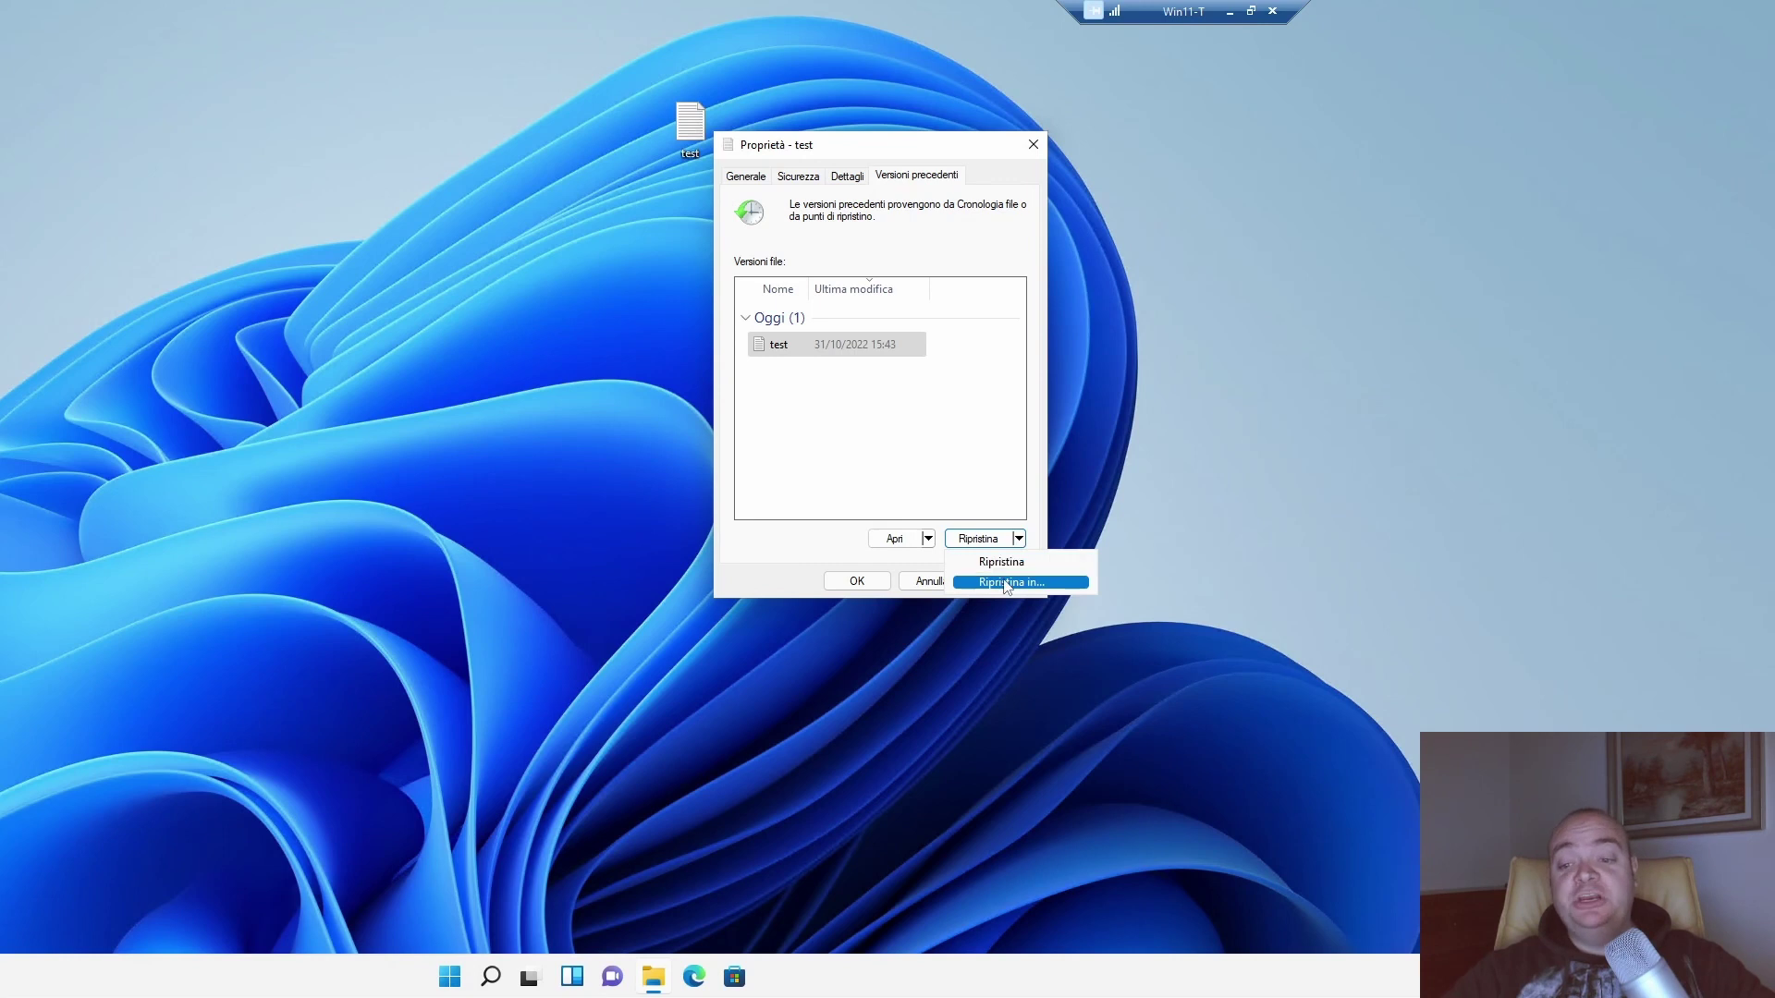
pyautogui.click(1007, 583)
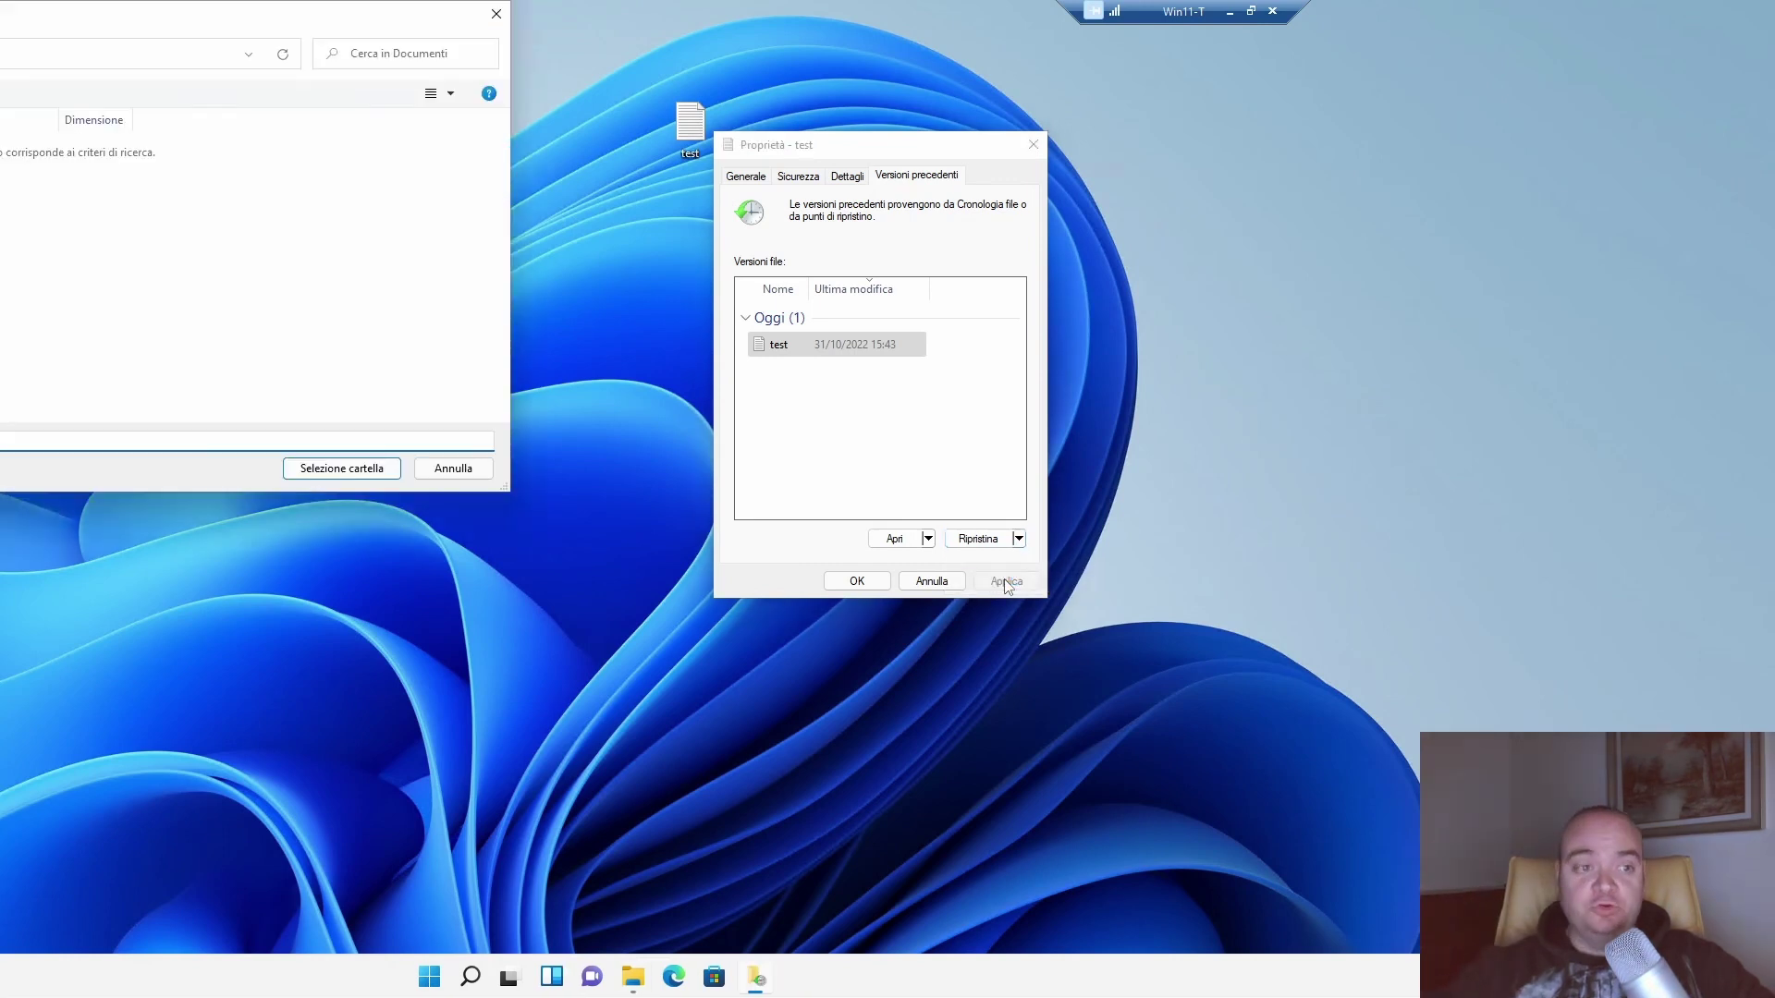
pyautogui.moveTo(209, 20); pyautogui.dragTo(1253, 209)
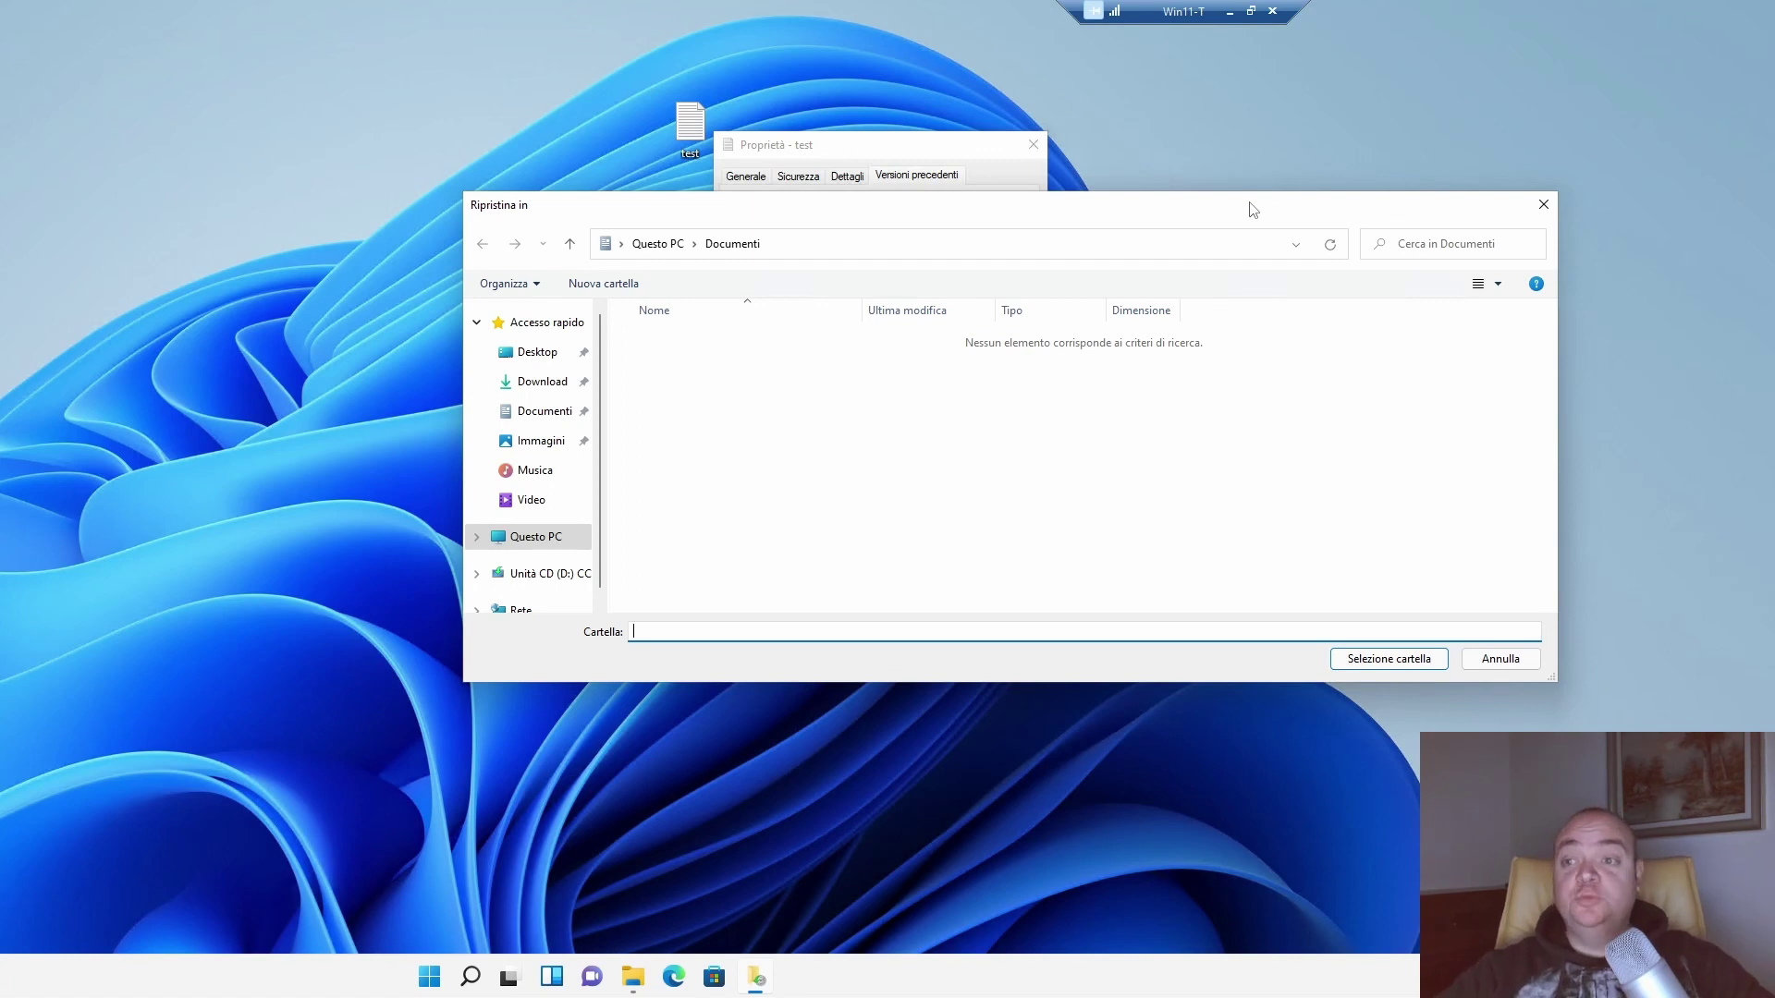
pyautogui.click(1501, 659)
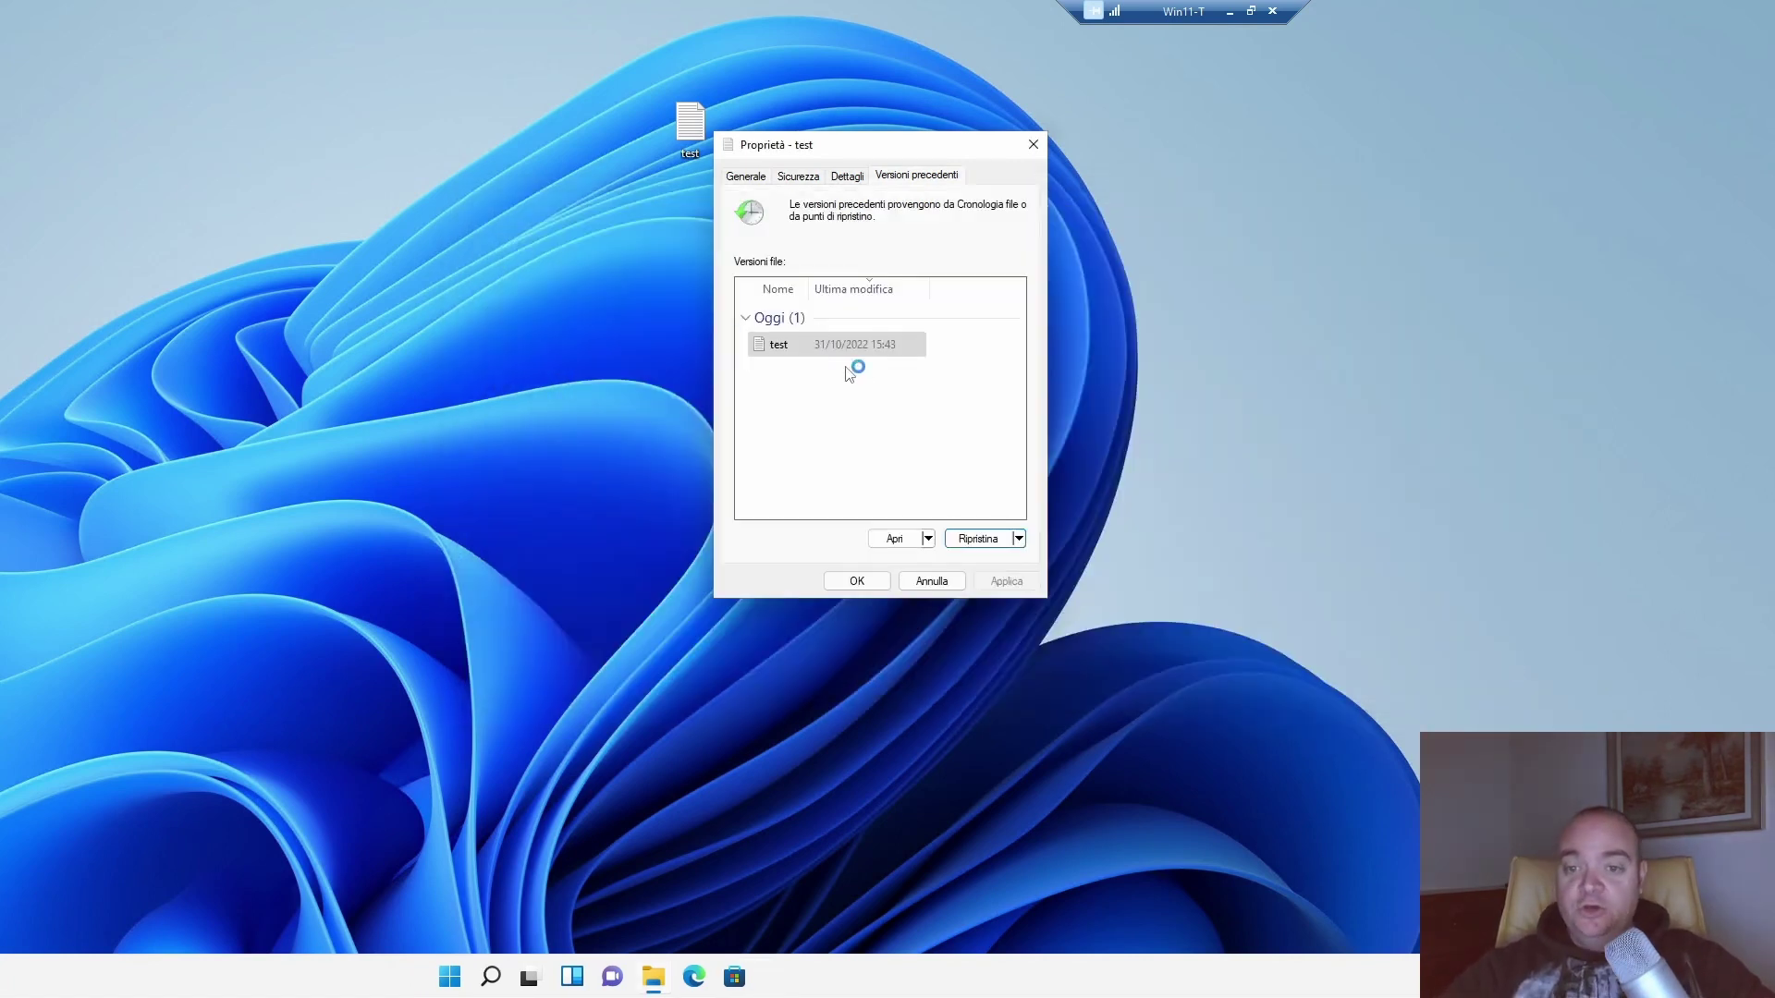